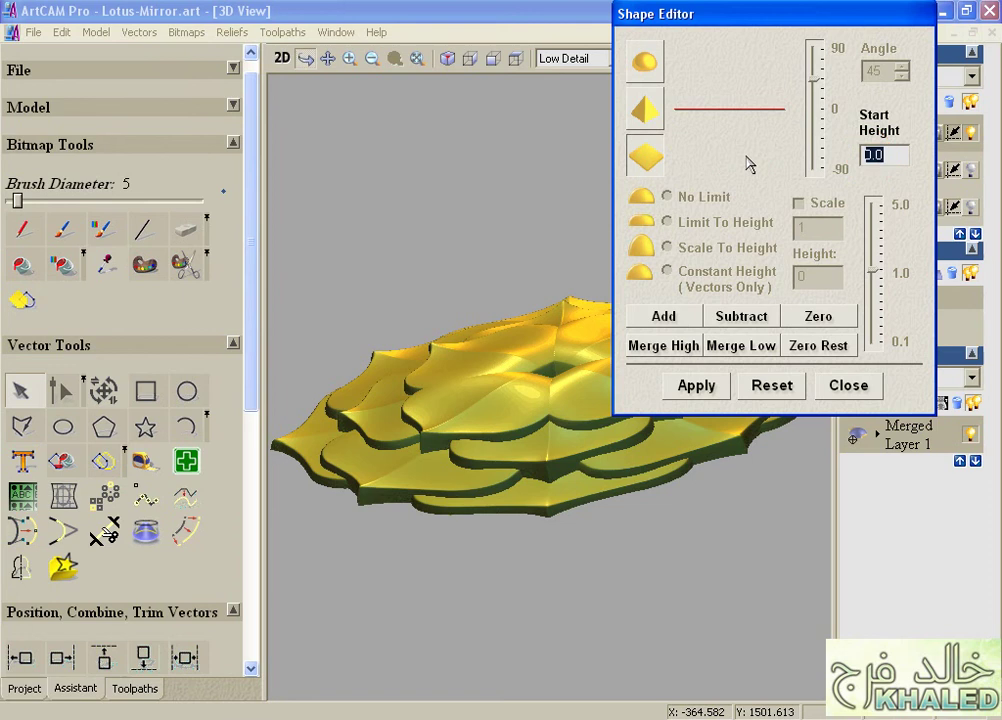
- Add a flat shape with a start height of 10 to the lotus relief twice and close the Shape Editor
{"action": "left_click", "coordinate": [671, 321]}
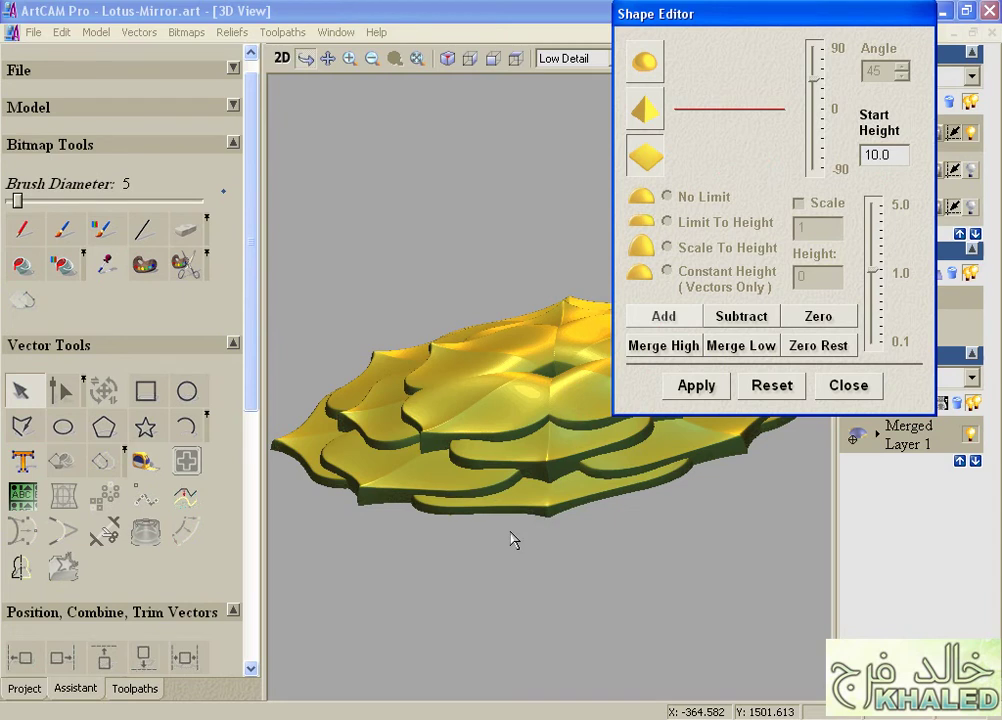
{"action": "left_click", "coordinate": [505, 464]}
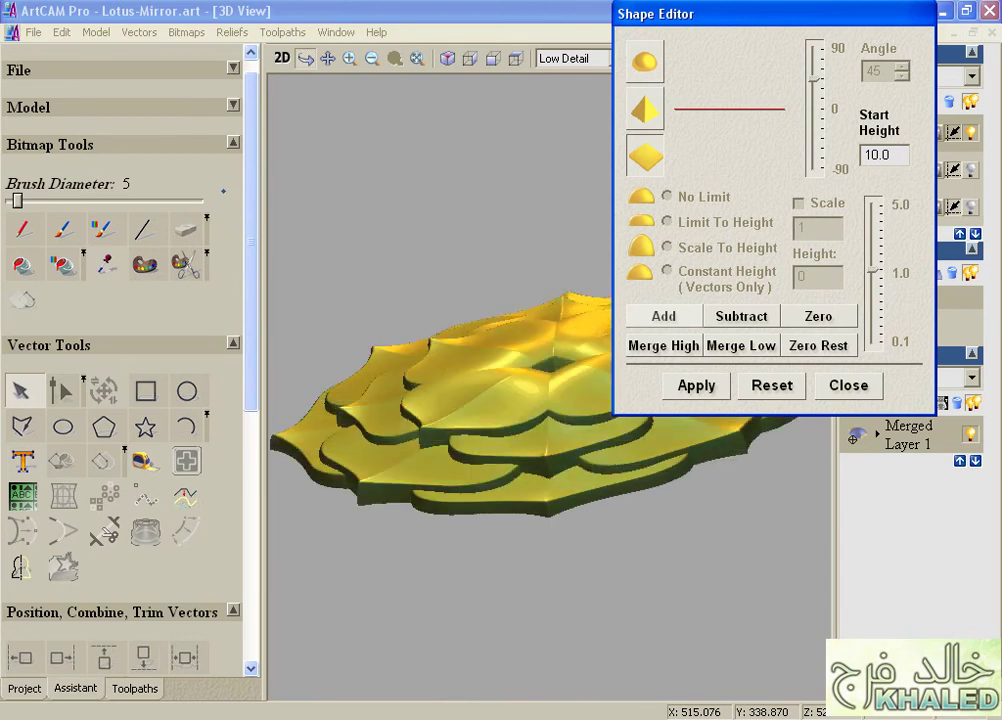
{"action": "left_click", "coordinate": [601, 524]}
{"action": "scroll", "coordinate": [602, 530], "scroll_direction": "down", "scroll_amount": 3}
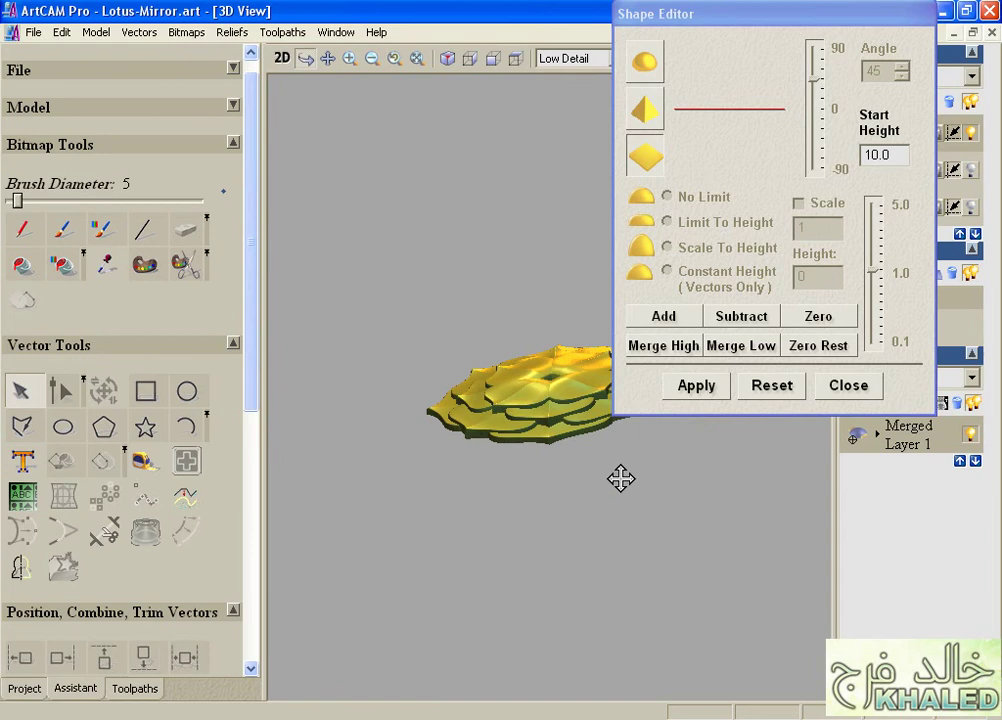
{"action": "left_click", "coordinate": [665, 315]}
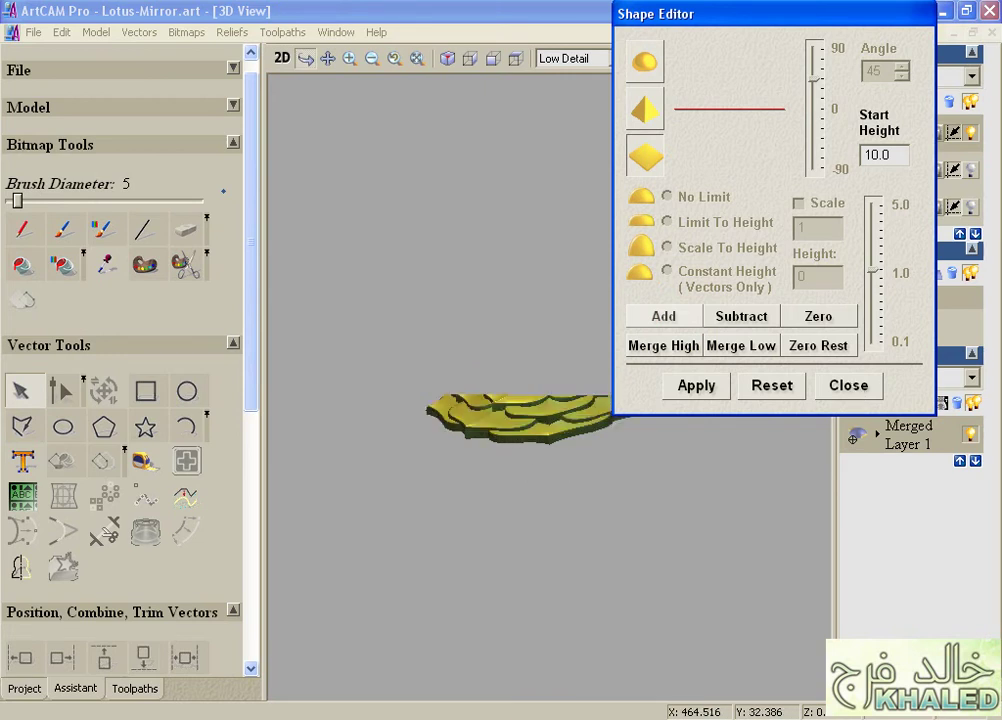
{"action": "right_click_drag", "start_coordinate": [522, 438], "coordinate": [526, 389]}
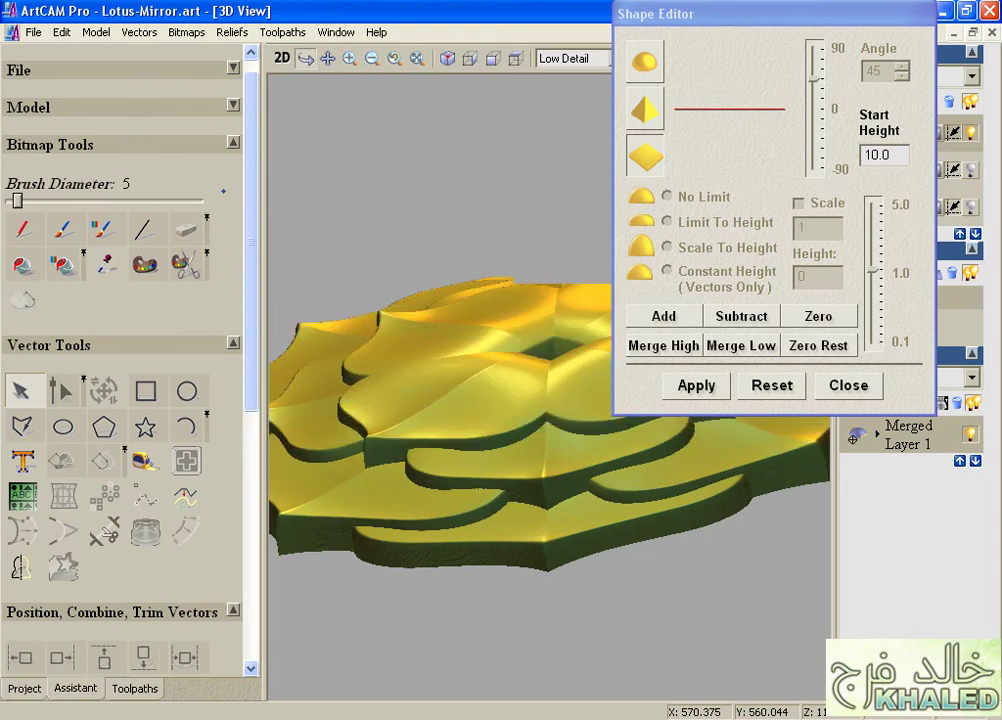
{"action": "left_click", "coordinate": [853, 392]}
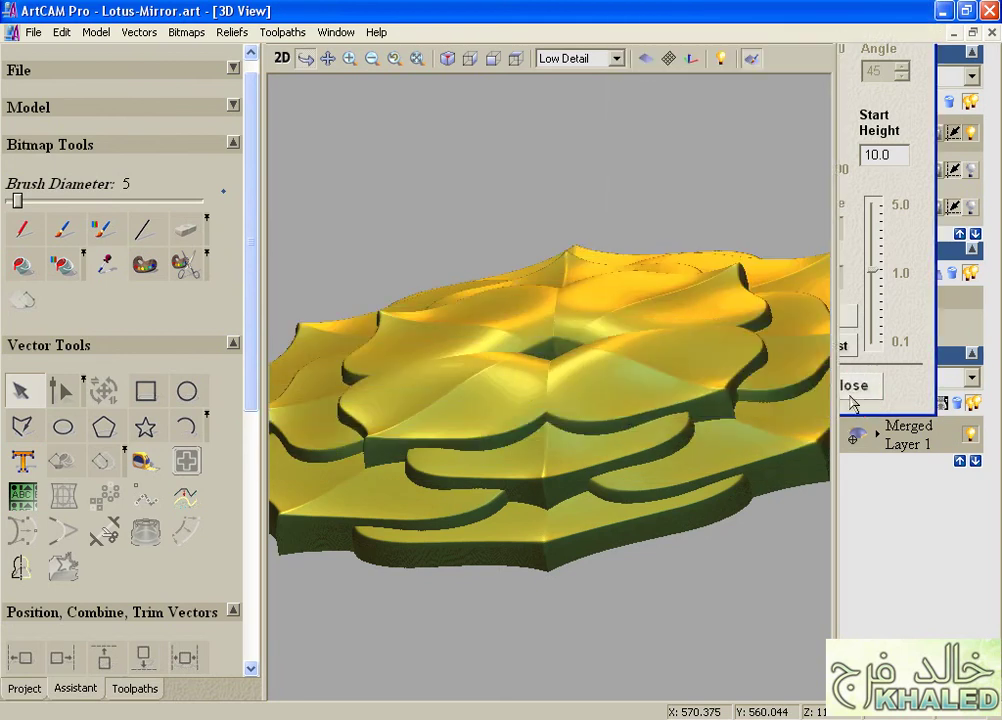
- Return to the 2D view, hide the layer manager, and deselect the lotus outline vectors
{"action": "left_click", "coordinate": [283, 58]}
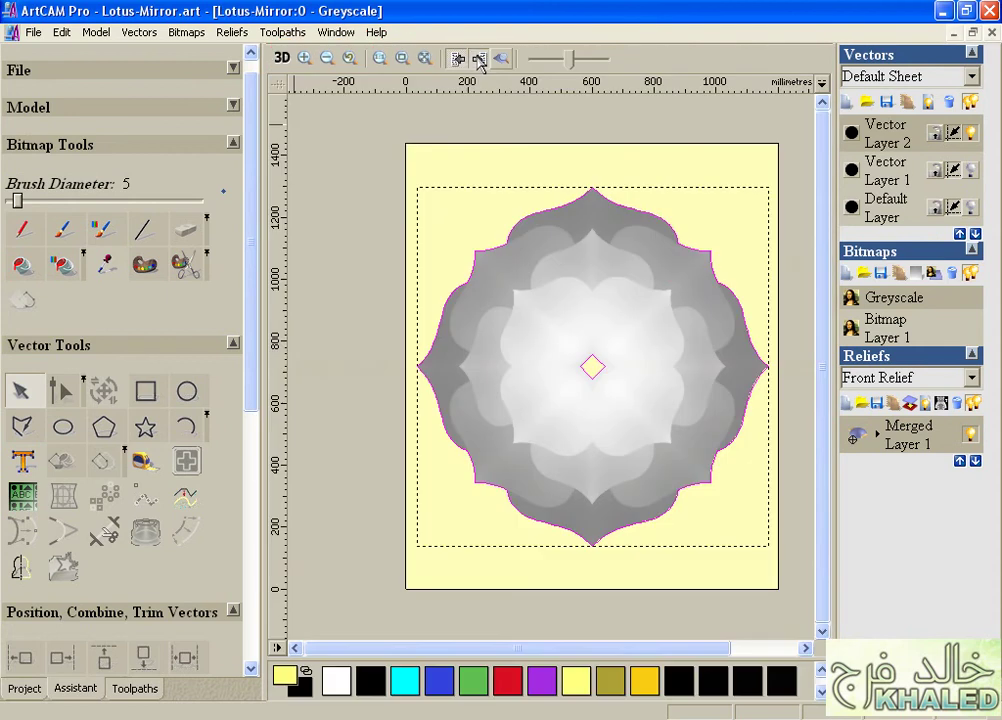
{"action": "left_click", "coordinate": [478, 60]}
{"action": "left_click", "coordinate": [428, 126]}
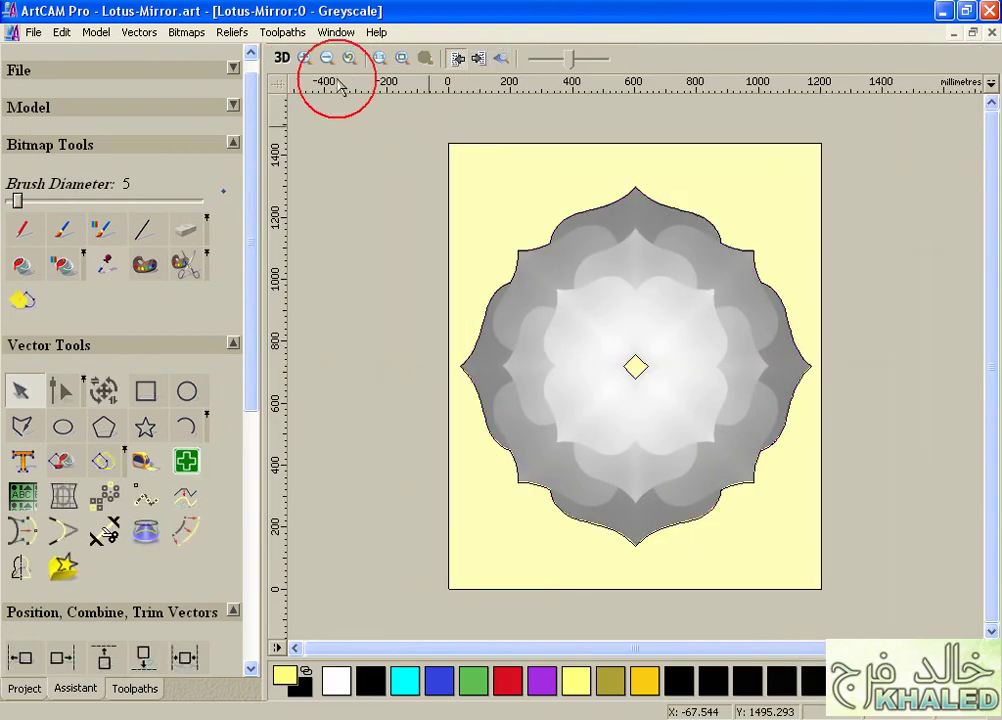
- Inspect the thickened relief in 3D and expand the project information to read the artwork size and relief height
{"action": "left_click", "coordinate": [280, 60]}
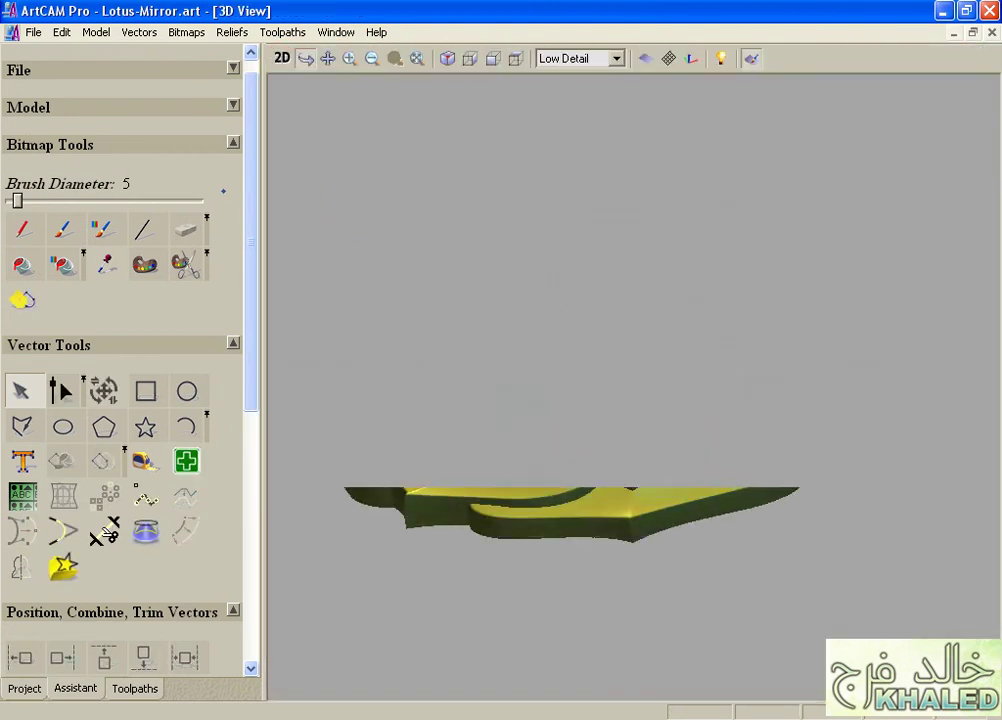
{"action": "left_click_drag", "start_coordinate": [754, 386], "coordinate": [793, 476]}
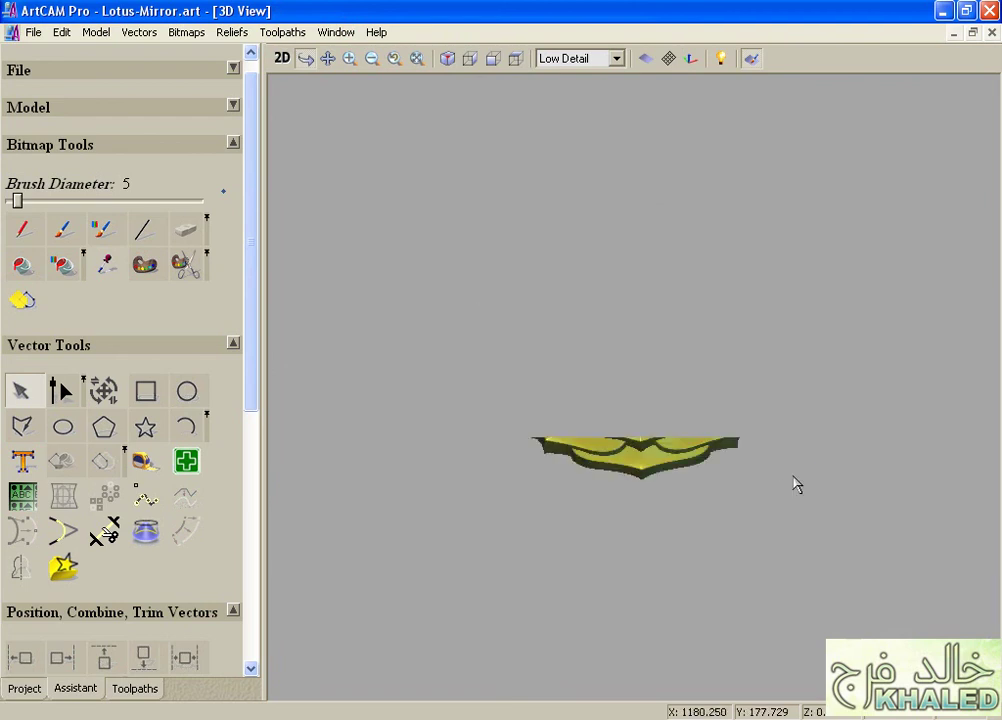
{"action": "left_click", "coordinate": [281, 57]}
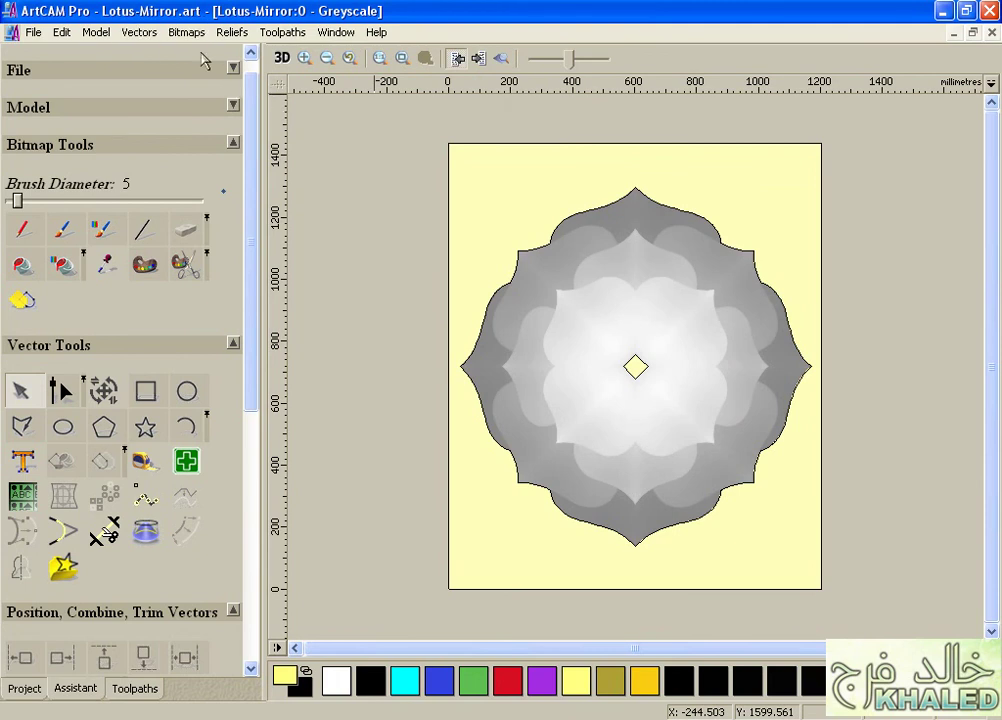
{"action": "left_click", "coordinate": [234, 70]}
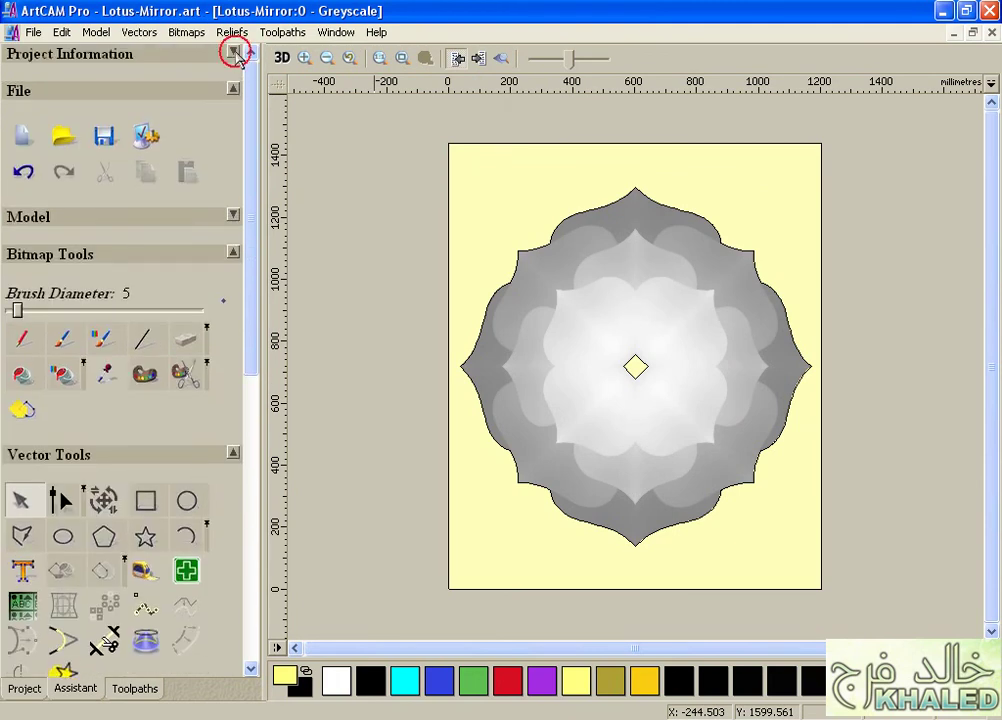
{"action": "left_click", "coordinate": [234, 53]}
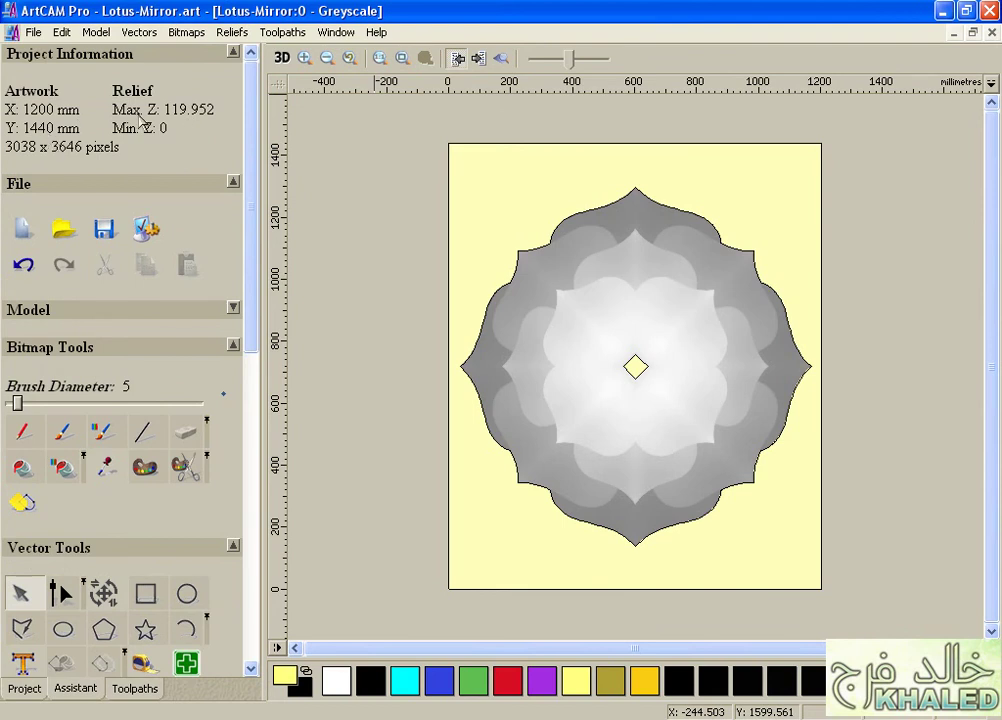
- Resize the whole model by selected vectors, using the outer lotus outline and a height of 600 mm
{"action": "left_click", "coordinate": [139, 32]}
{"action": "left_click", "coordinate": [577, 238]}
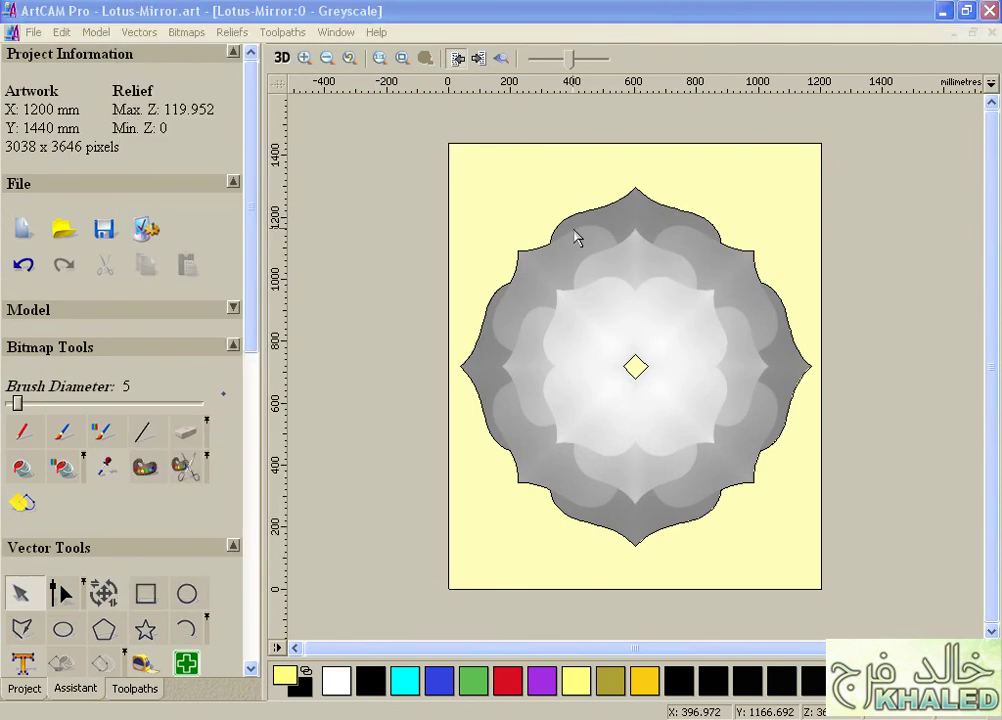
{"action": "left_click", "coordinate": [570, 217]}
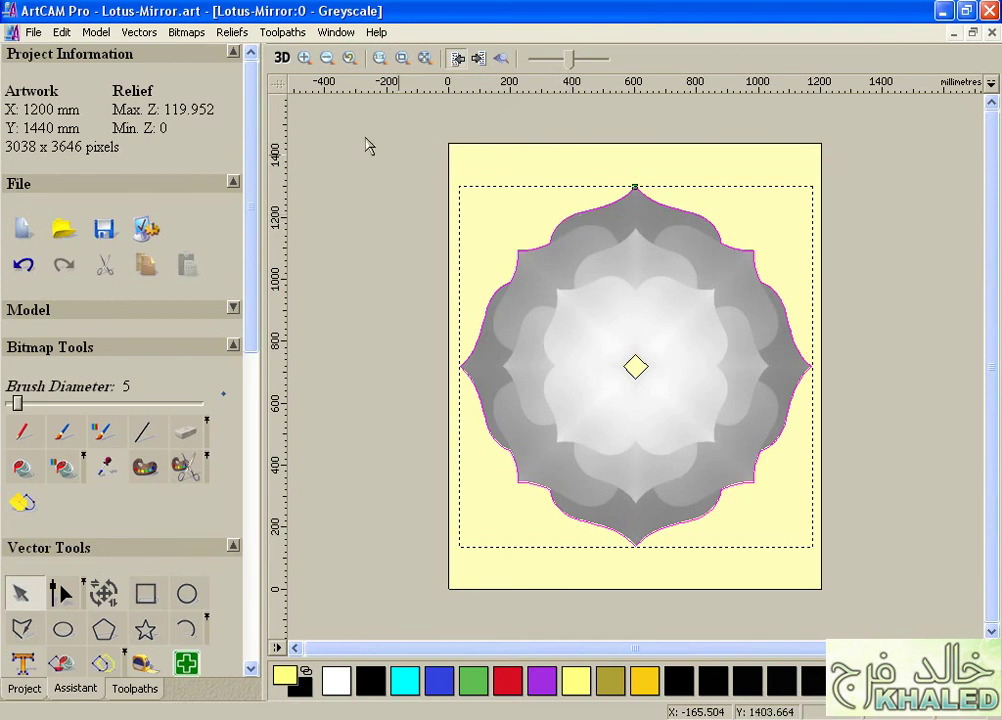
{"action": "left_click", "coordinate": [96, 32]}
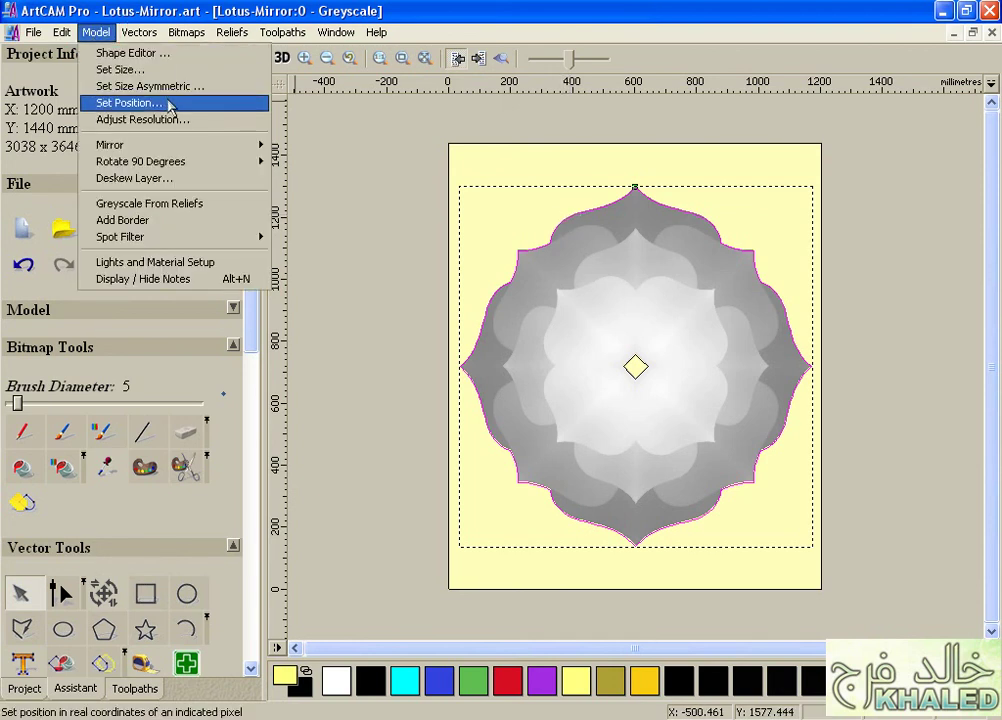
{"action": "left_click", "coordinate": [240, 70]}
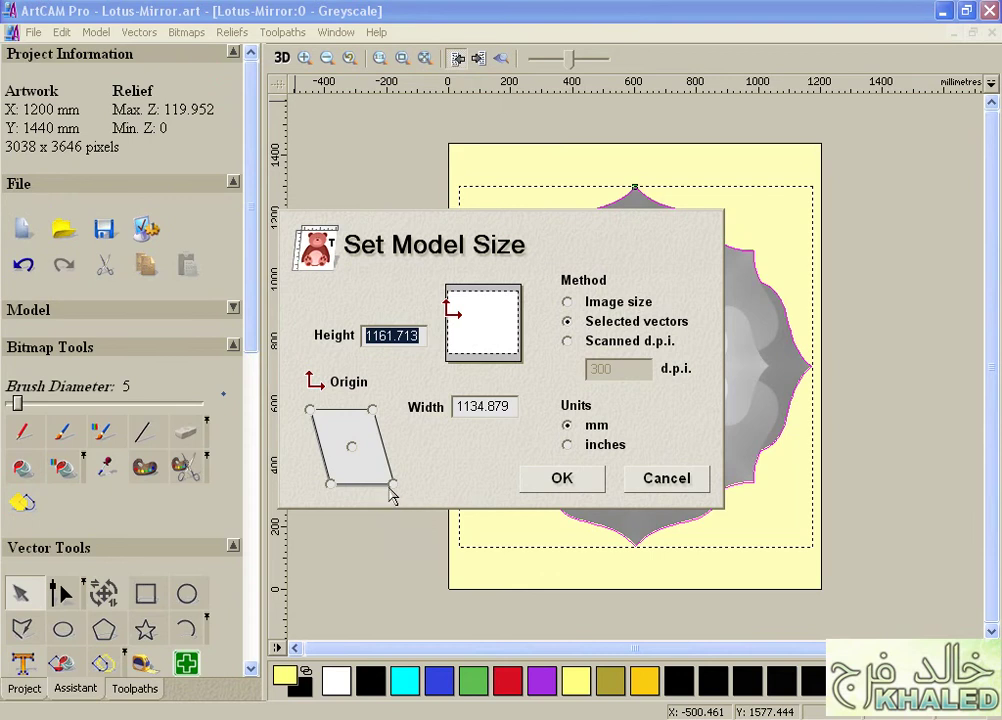
{"action": "type", "text": "600"}
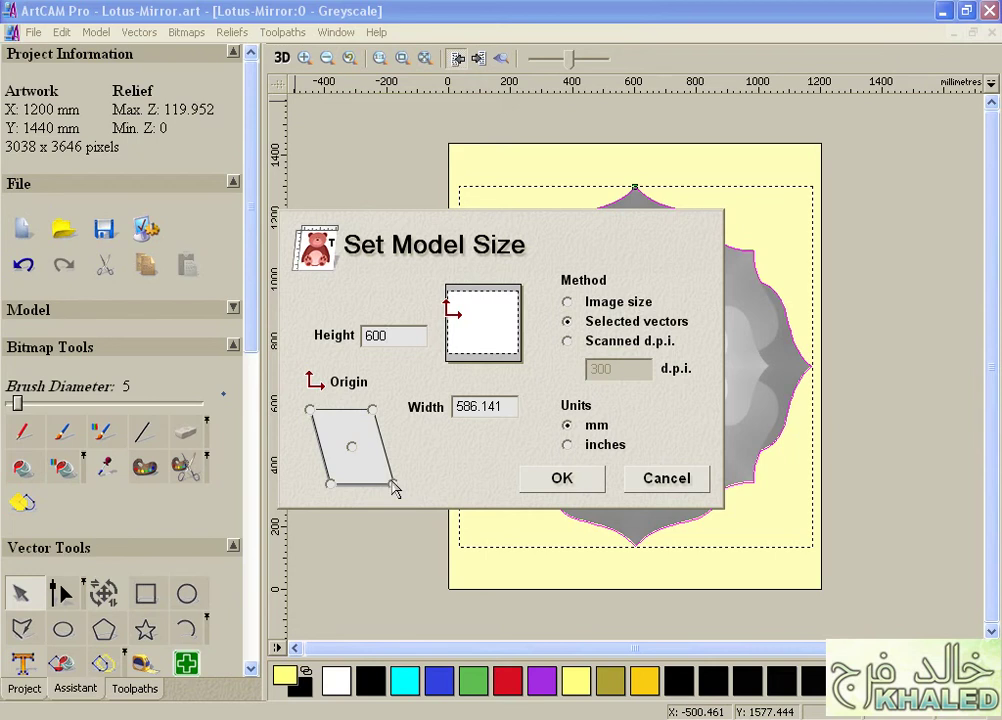
{"action": "left_click", "coordinate": [562, 479]}
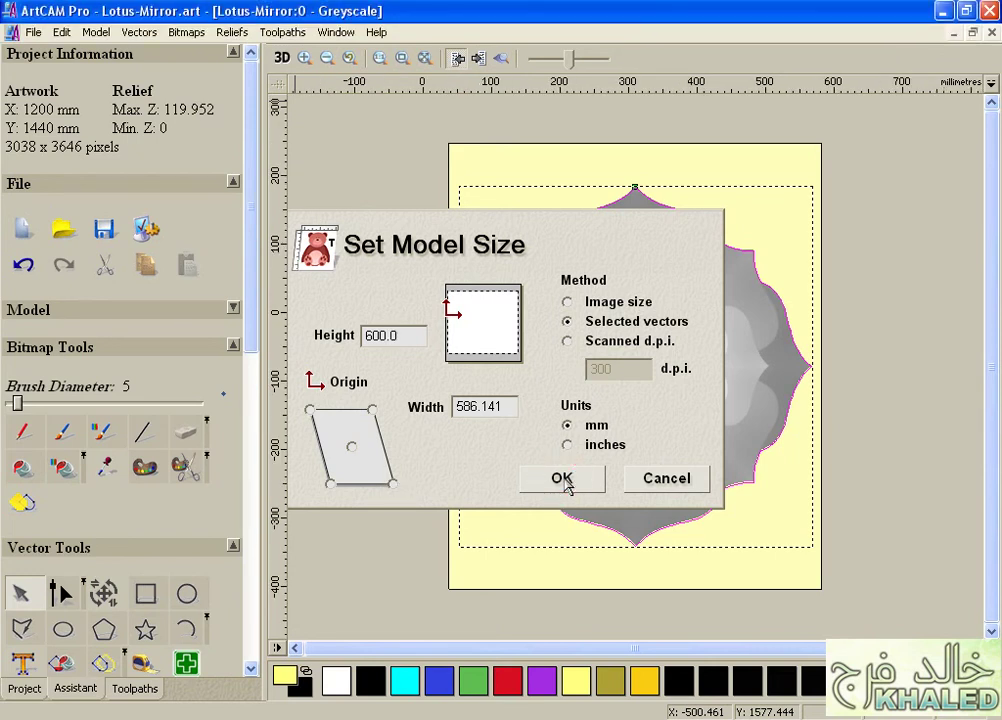
{"action": "left_click", "coordinate": [563, 481]}
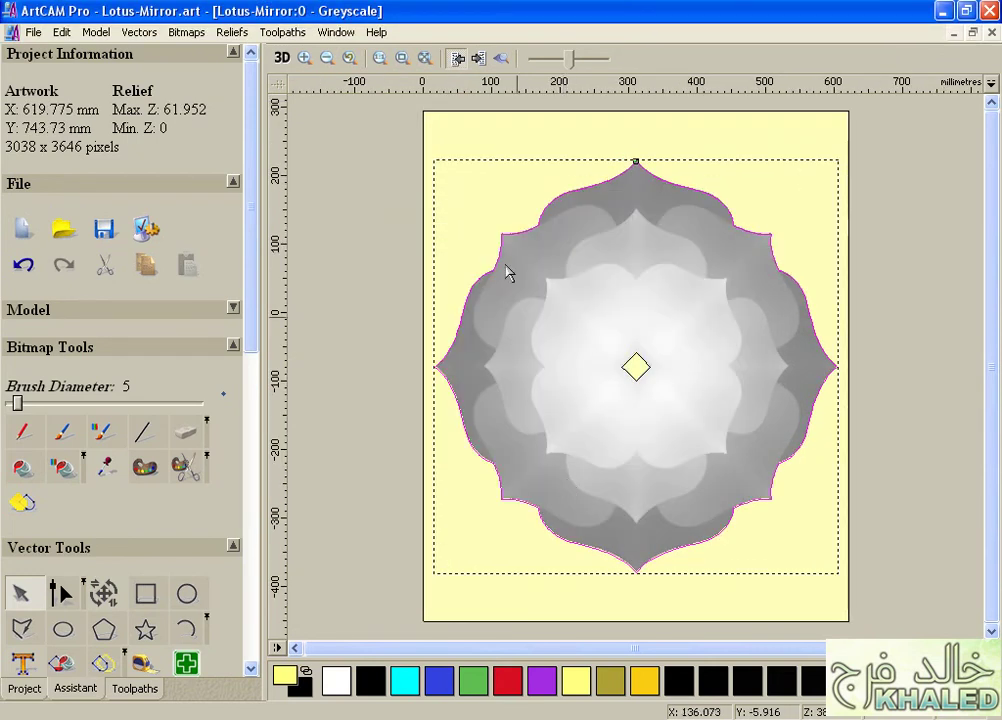
- Check the outer lotus outline's new width and height with Transform Vectors, and review the project information again
{"action": "left_click", "coordinate": [340, 119]}
{"action": "left_click", "coordinate": [569, 194]}
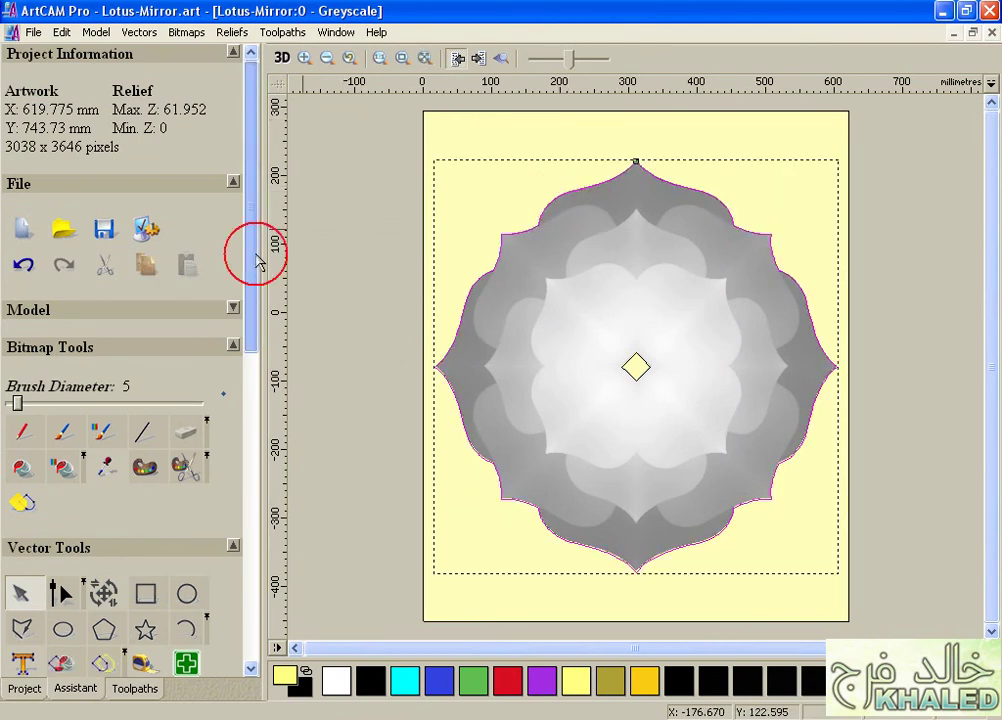
{"action": "left_click_drag", "start_coordinate": [257, 246], "coordinate": [253, 402]}
{"action": "left_click", "coordinate": [100, 228]}
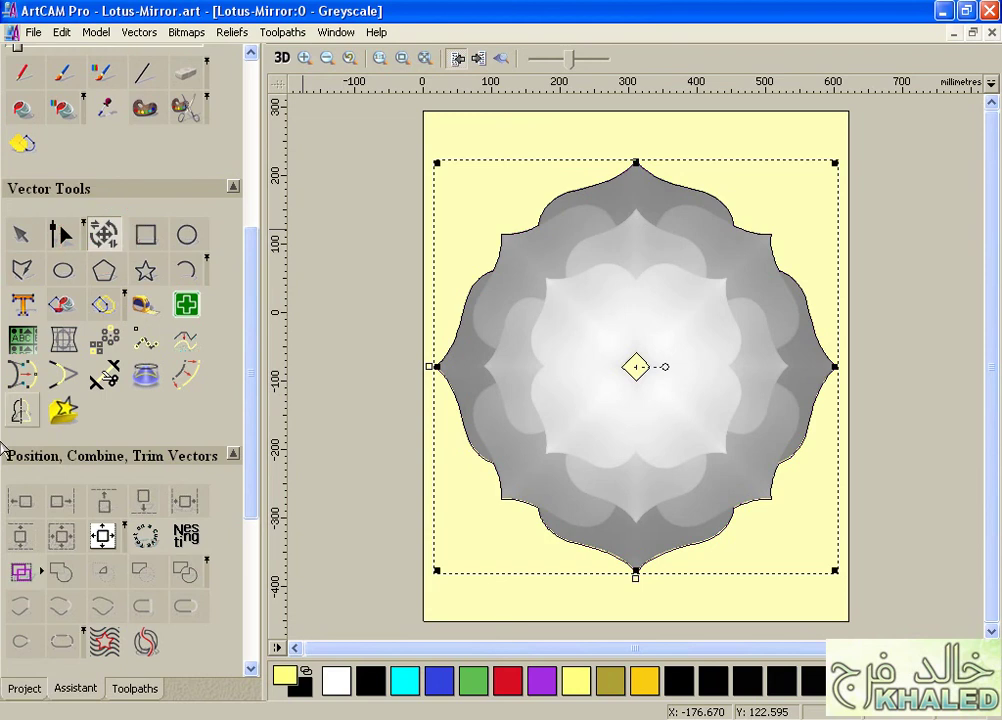
{"action": "left_click", "coordinate": [103, 233]}
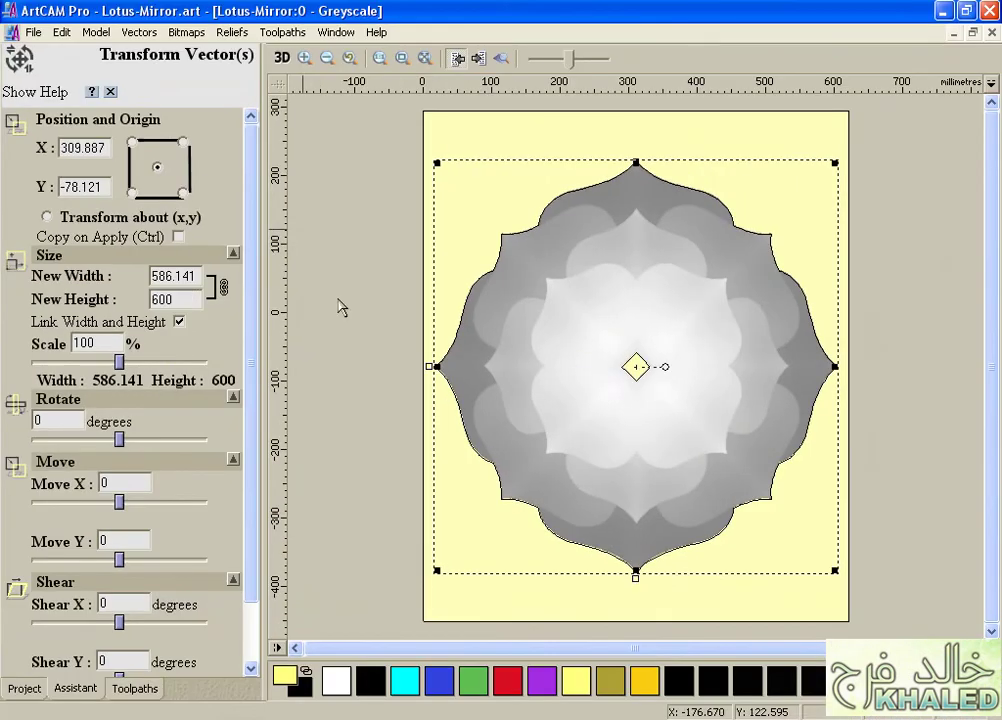
{"action": "left_click", "coordinate": [330, 112]}
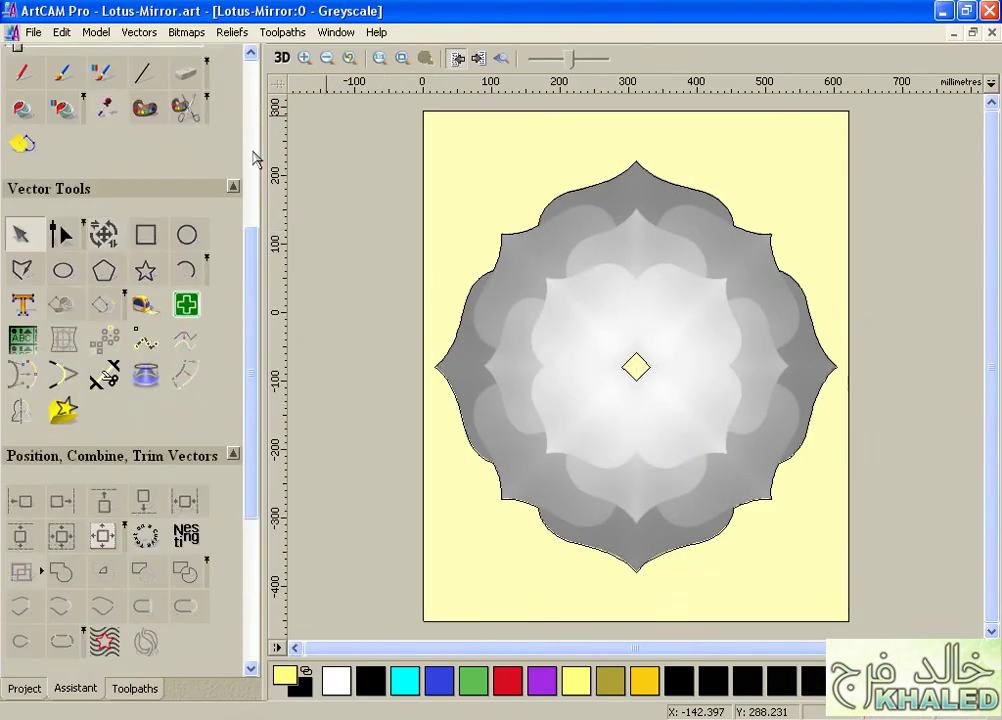
{"action": "left_click_drag", "start_coordinate": [250, 102], "coordinate": [252, 85]}
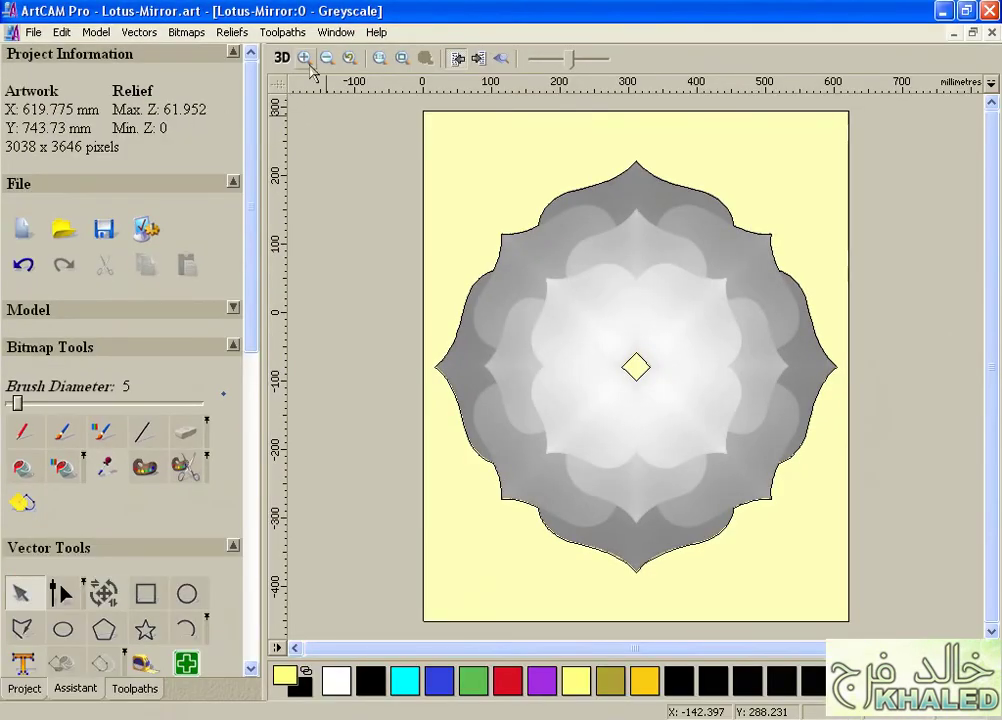
- Scale the relief height of the whole layer to 40 mm and check the flattened lotus in the 3D top view
{"action": "left_click", "coordinate": [281, 58]}
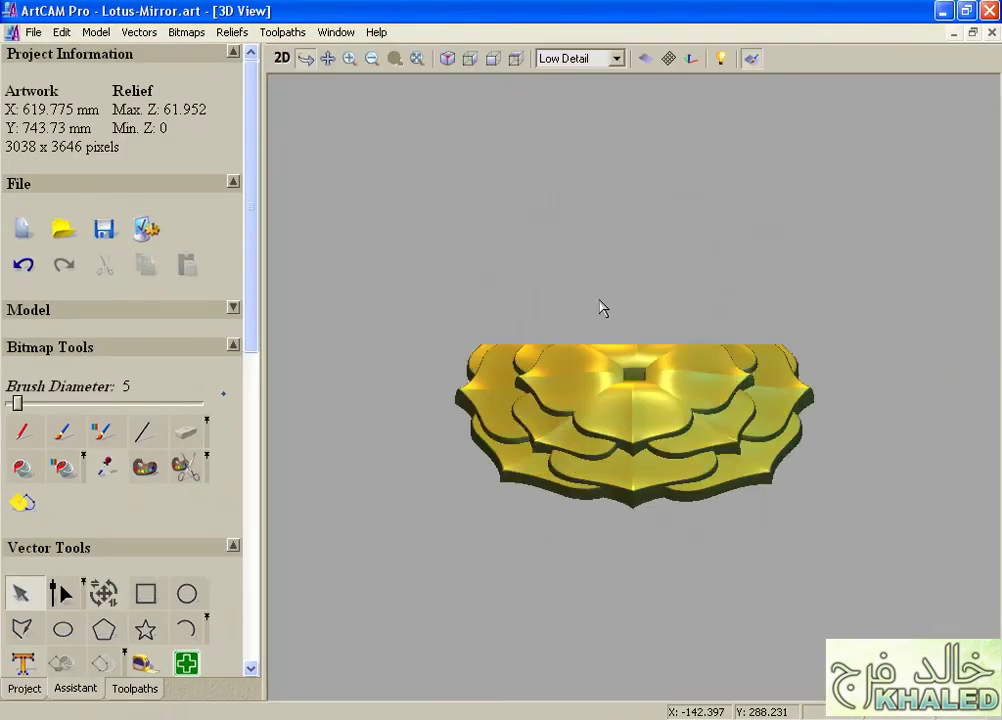
{"action": "left_click_drag", "start_coordinate": [248, 465], "coordinate": [251, 550]}
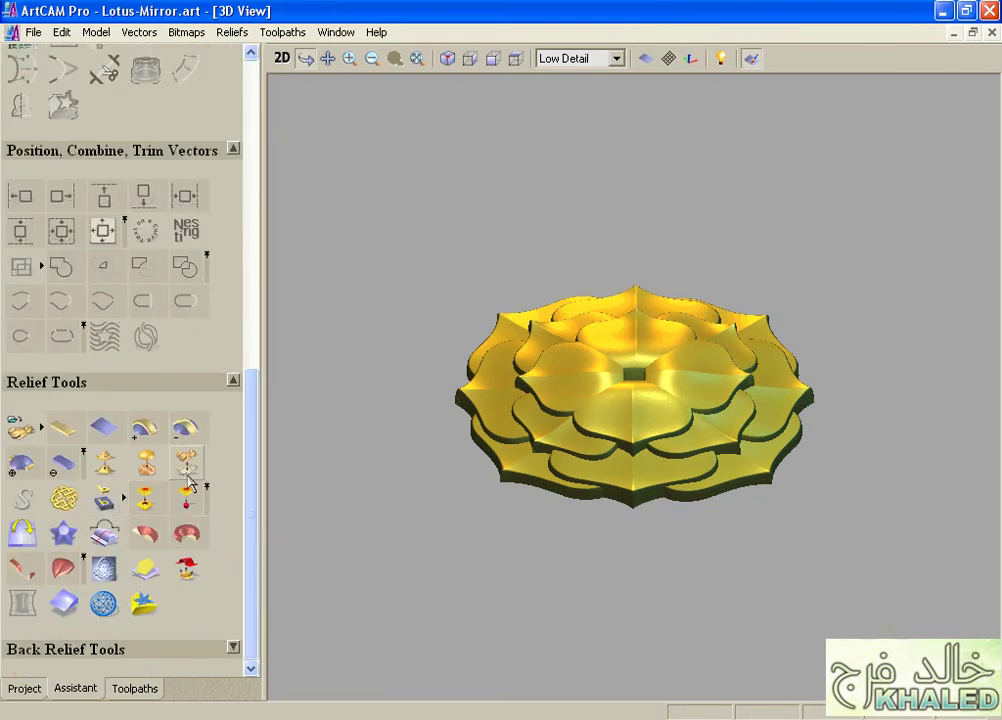
{"action": "left_click", "coordinate": [186, 462]}
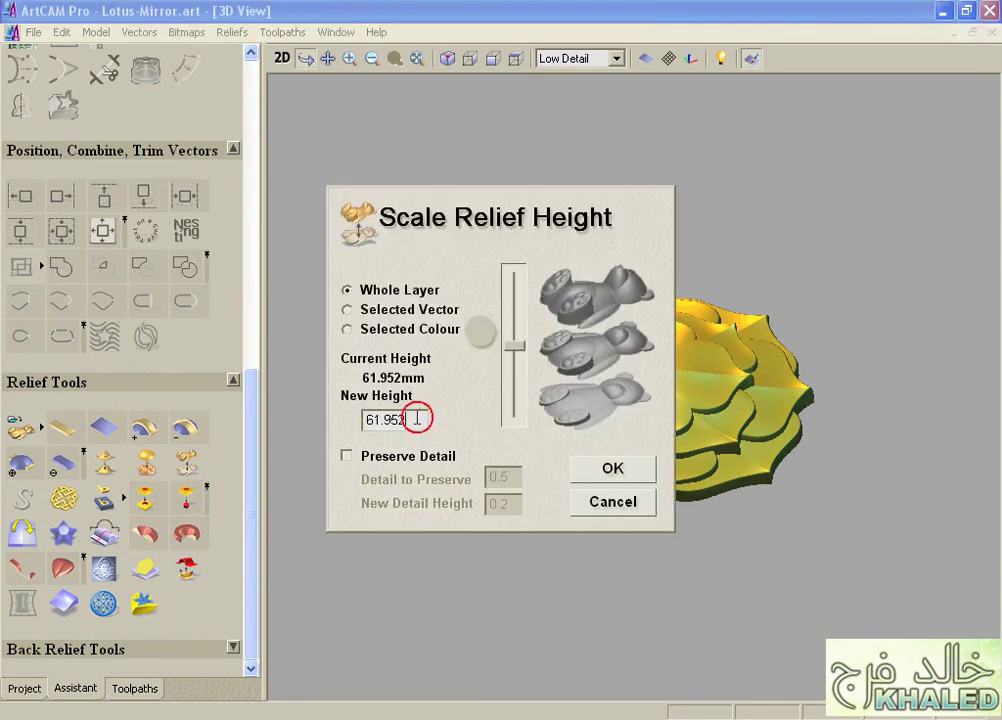
{"action": "double_click", "coordinate": [417, 419]}
{"action": "type", "text": "40"}
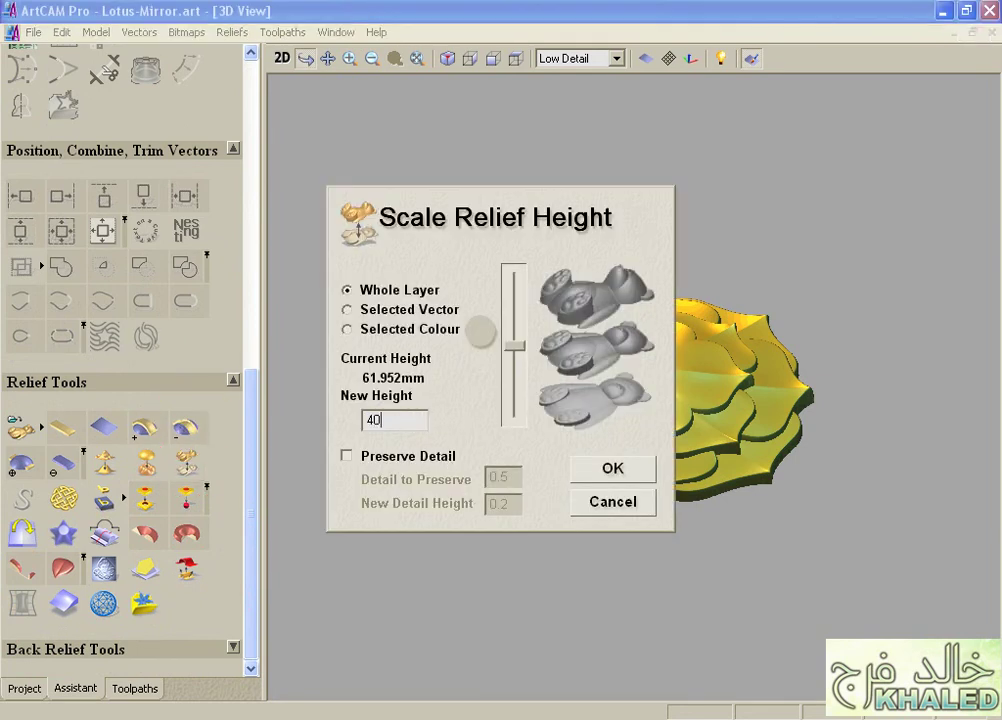
{"action": "left_click", "coordinate": [606, 467]}
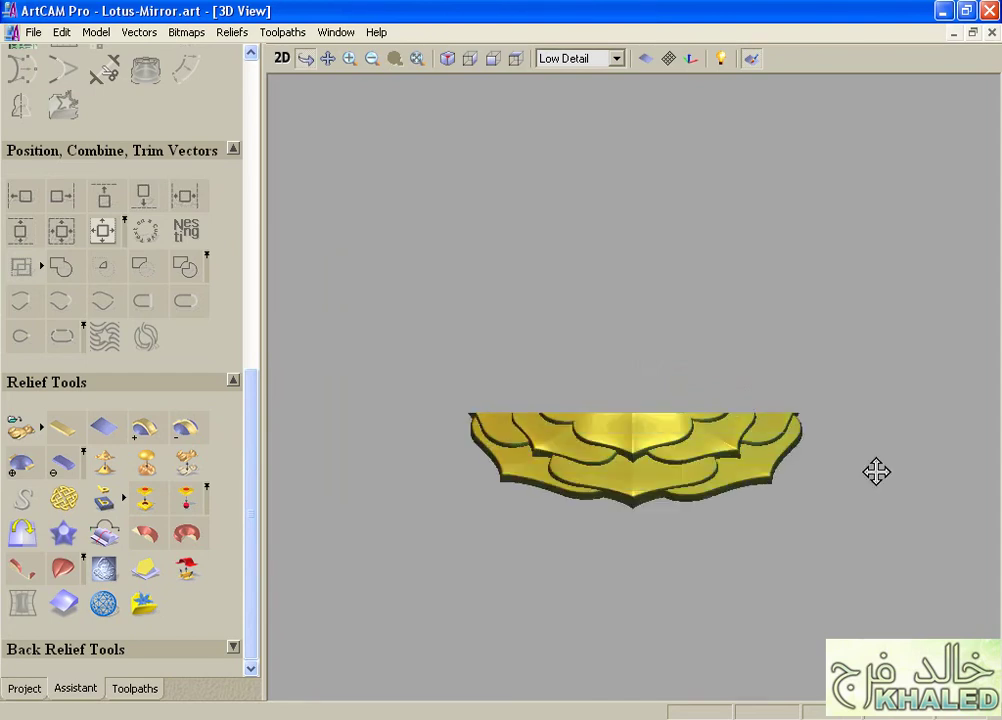
{"action": "mouse_move", "coordinate": [636, 364]}
{"action": "left_mouse_down"}
{"action": "mouse_move", "coordinate": [637, 248]}
{"action": "mouse_move", "coordinate": [604, 532]}
{"action": "left_mouse_up"}
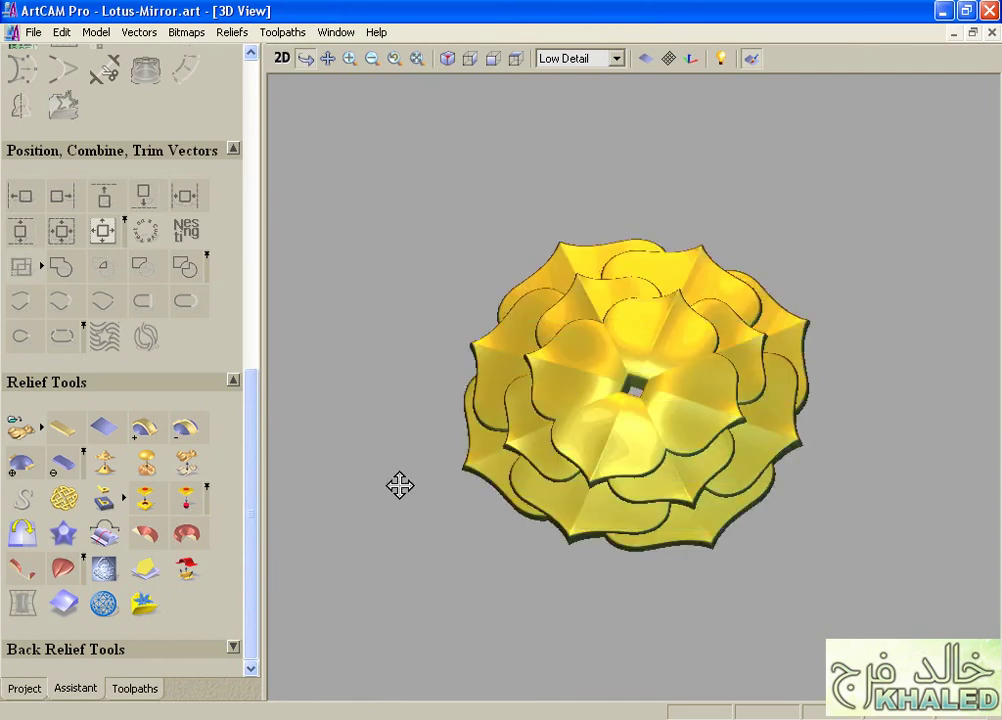
{"action": "left_click", "coordinate": [515, 58]}
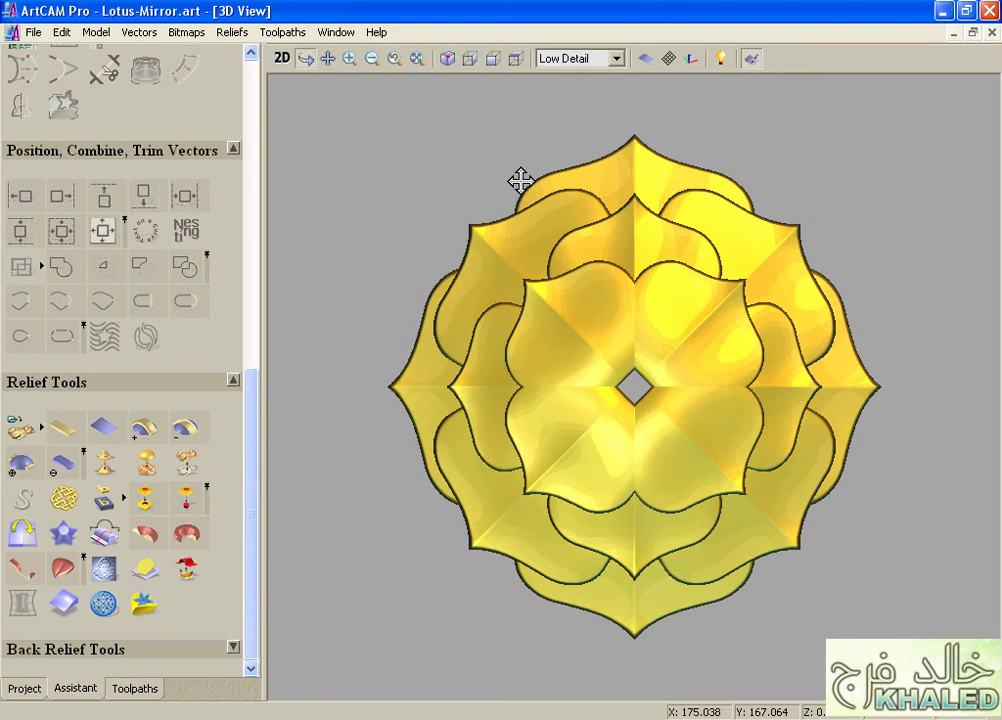
- Bring back the layer manager in the 2D view and create a new front relief layer
{"action": "left_click", "coordinate": [281, 58]}
{"action": "left_click", "coordinate": [478, 58]}
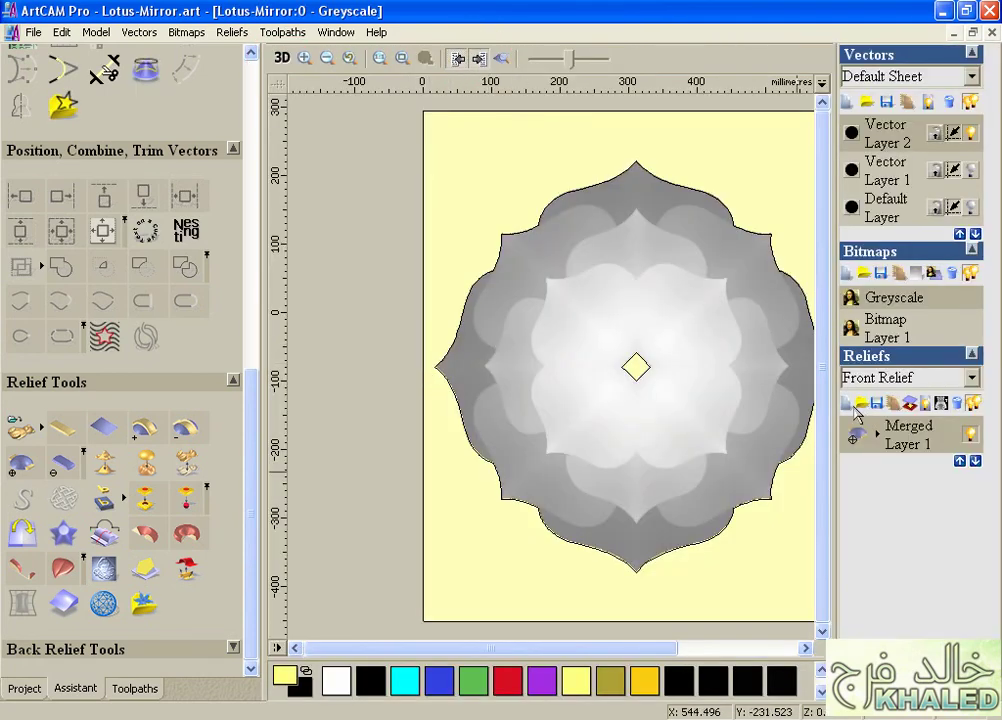
{"action": "left_click", "coordinate": [847, 403]}
{"action": "left_click", "coordinate": [566, 271]}
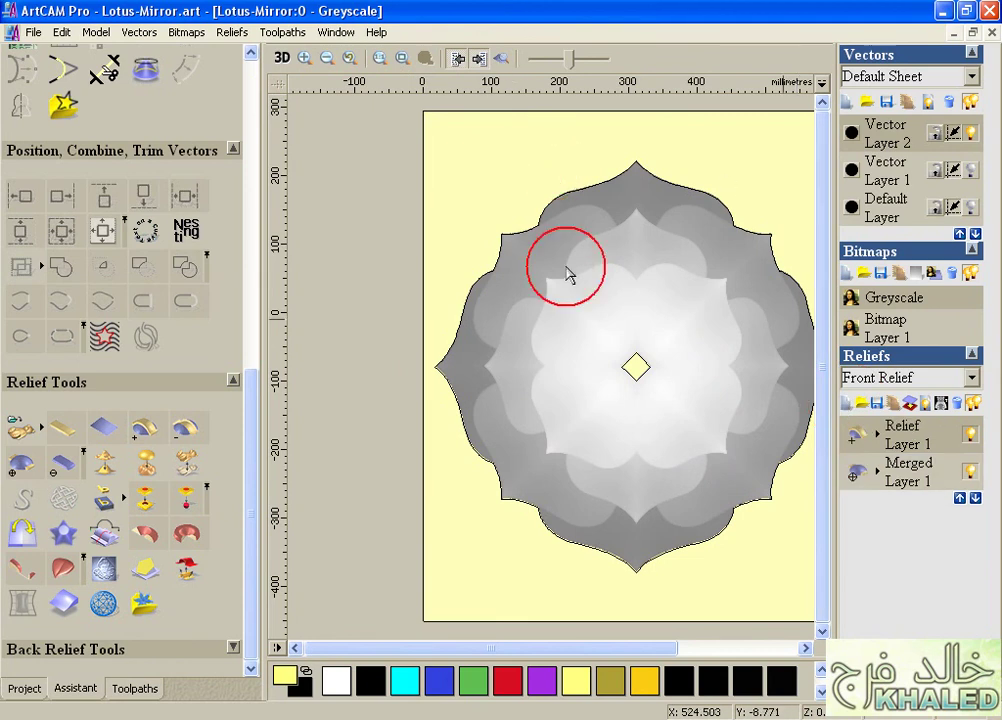
- Preview the relief in the 2D view and make Merged Layer 1 the active relief layer
{"action": "left_click", "coordinate": [502, 58]}
{"action": "left_click_drag", "start_coordinate": [640, 650], "coordinate": [700, 652]}
{"action": "left_click", "coordinate": [915, 475]}
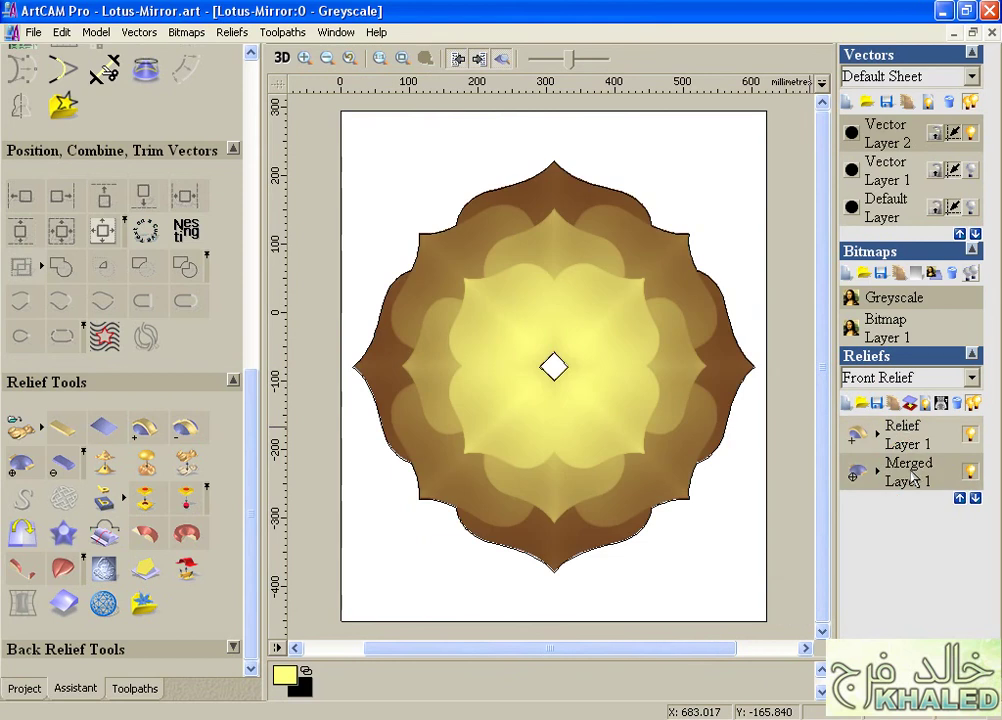
- Make Relief Layer 1 active, hide the bitmaps, and show only the Default Layer vectors
{"action": "left_click", "coordinate": [903, 437]}
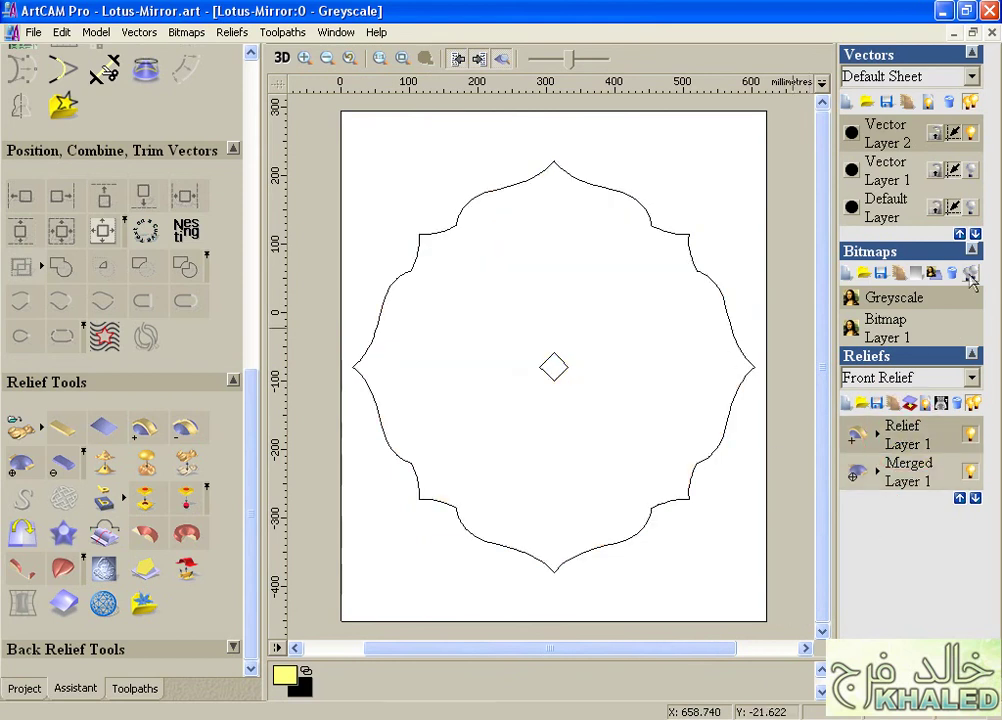
{"action": "left_click", "coordinate": [970, 133]}
{"action": "left_click", "coordinate": [970, 207]}
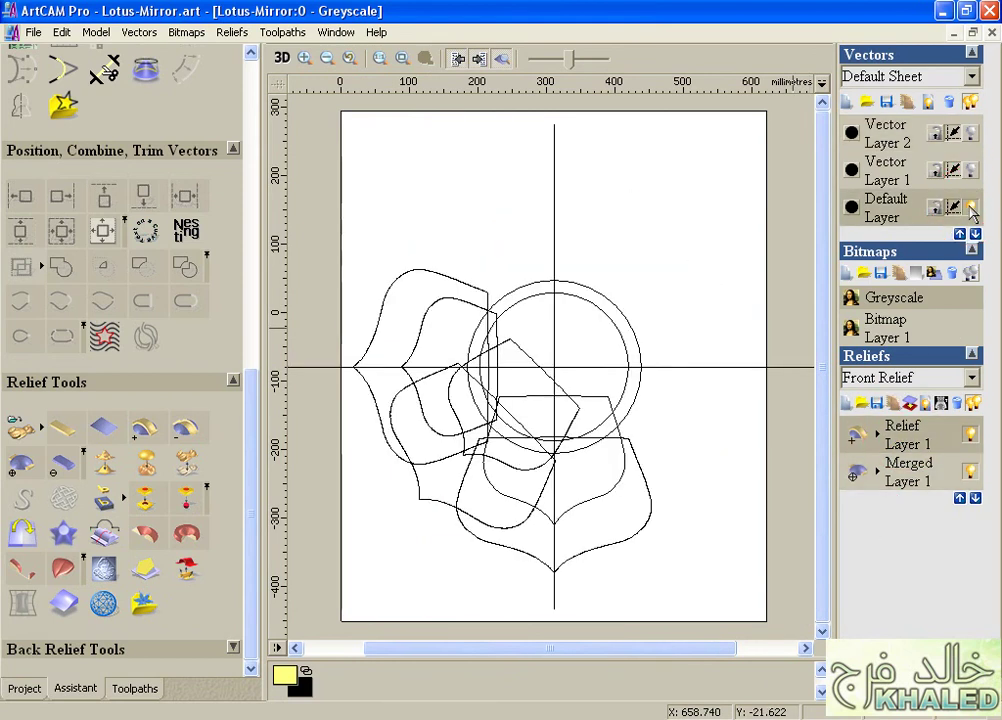
{"action": "left_click", "coordinate": [970, 170]}
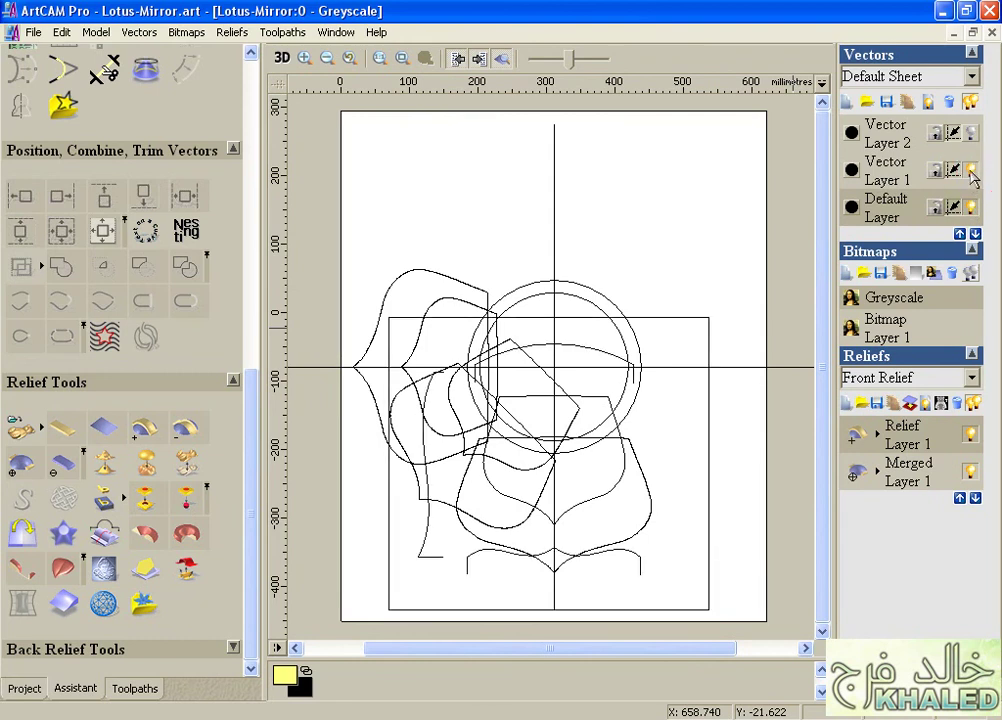
{"action": "left_click", "coordinate": [970, 170]}
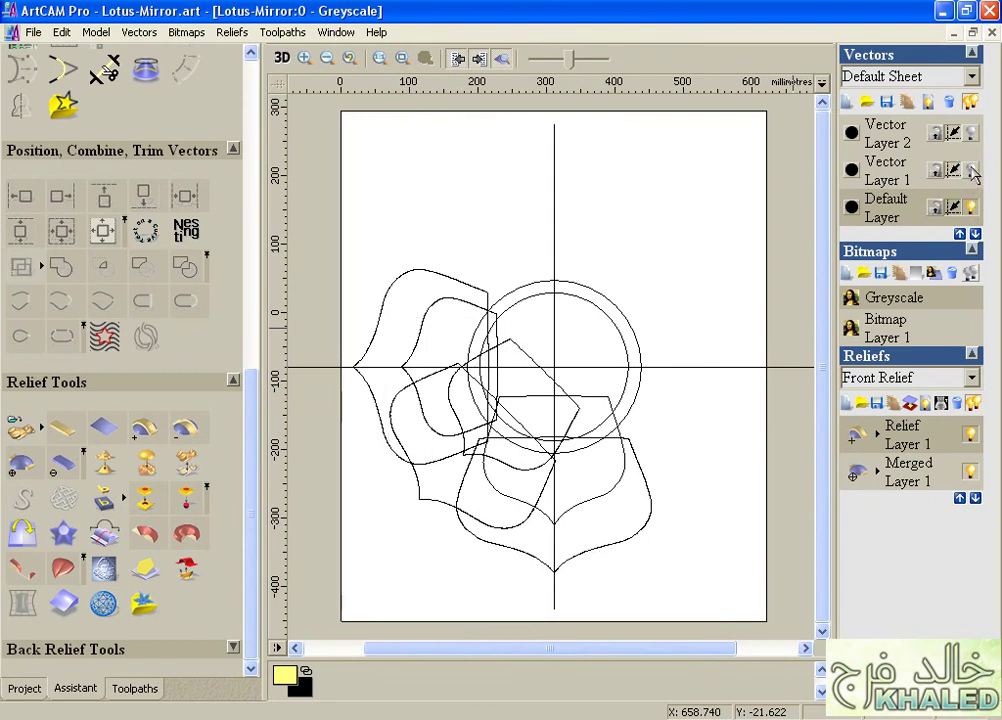
- Move the petal outlines from the Default Layer to Vector Layer 1, leaving the two mirror-frame circles
{"action": "left_click", "coordinate": [631, 333]}
{"action": "left_click", "coordinate": [622, 342], "text": "shift"}
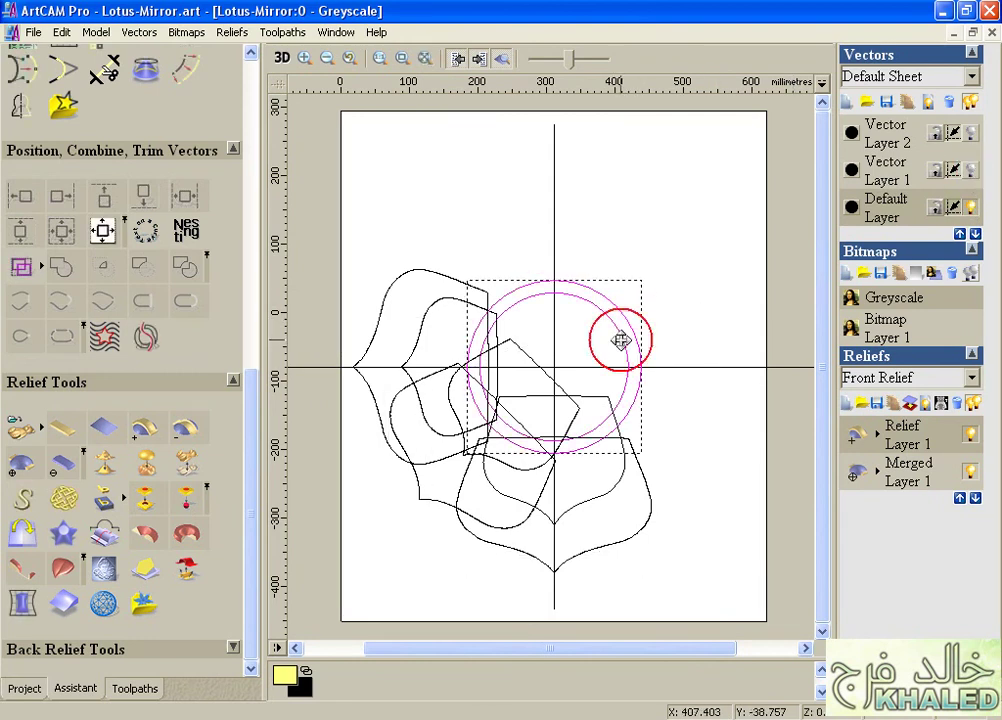
{"action": "left_click", "coordinate": [320, 282]}
{"action": "mouse_move", "coordinate": [321, 283]}
{"action": "left_mouse_down"}
{"action": "mouse_move", "coordinate": [698, 631]}
{"action": "mouse_move", "coordinate": [698, 606]}
{"action": "left_mouse_up"}
{"action": "left_click", "coordinate": [623, 345], "text": "shift"}
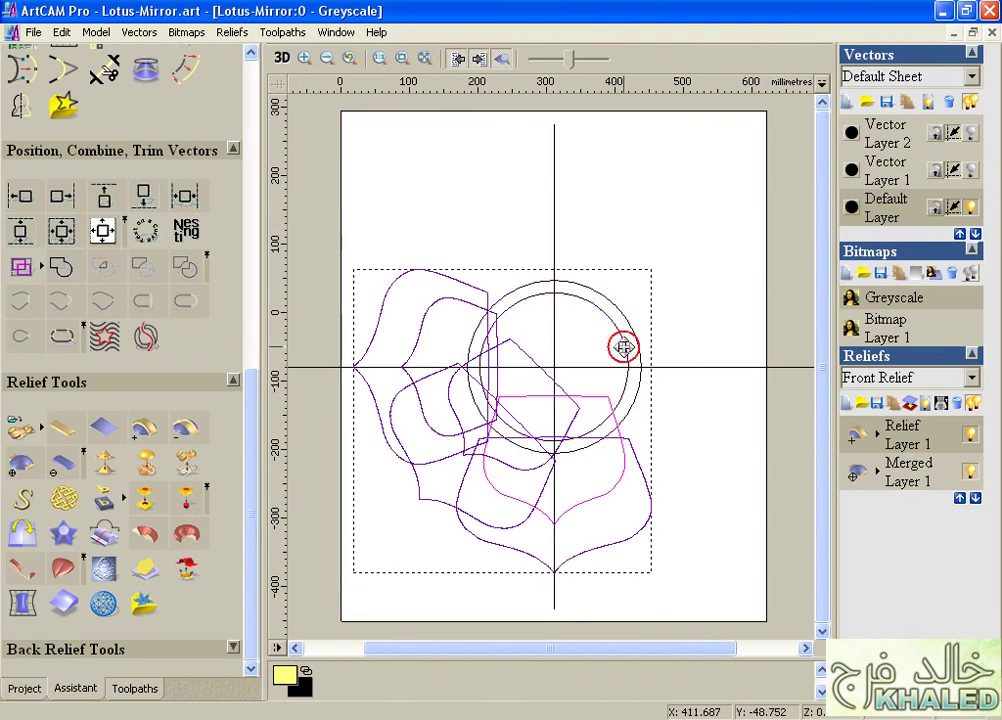
{"action": "right_click", "coordinate": [638, 463]}
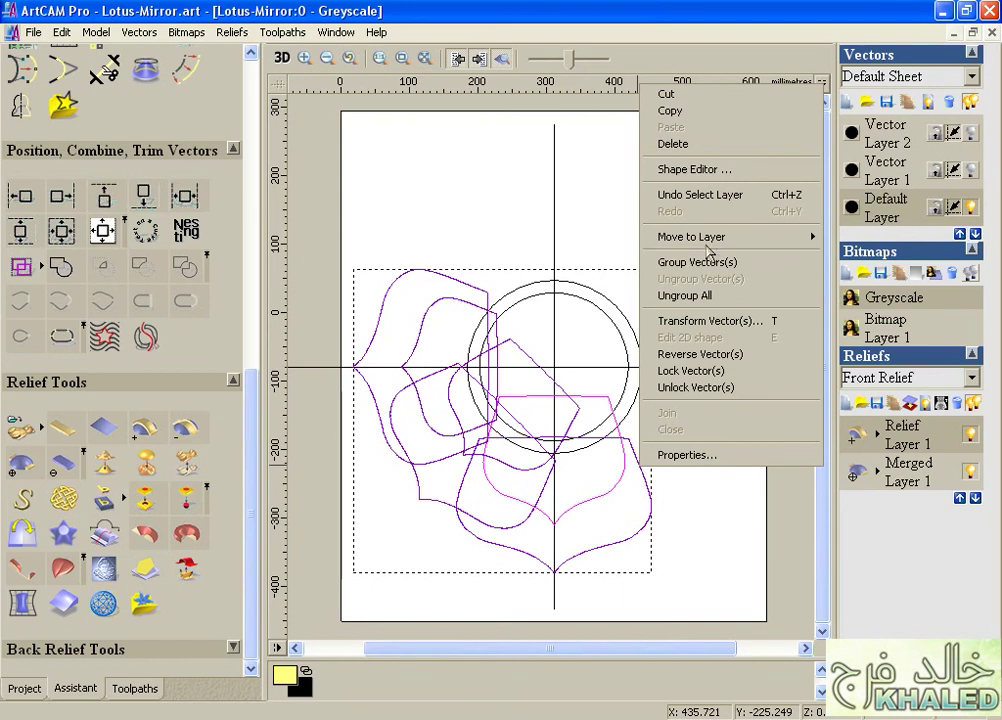
{"action": "mouse_move", "coordinate": [790, 237]}
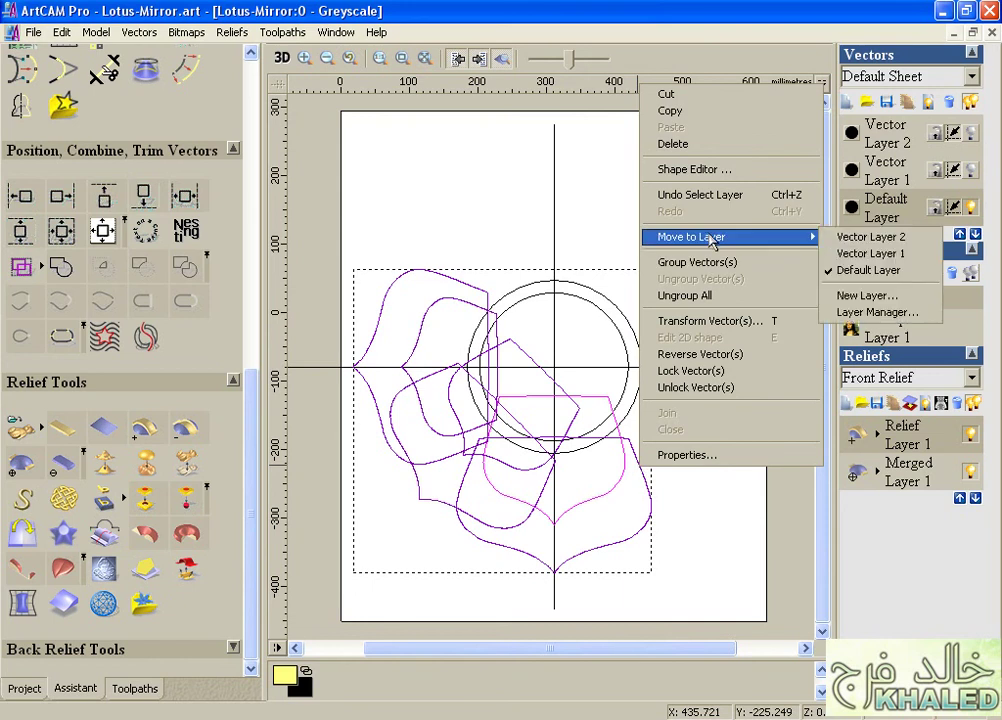
{"action": "left_click", "coordinate": [870, 253]}
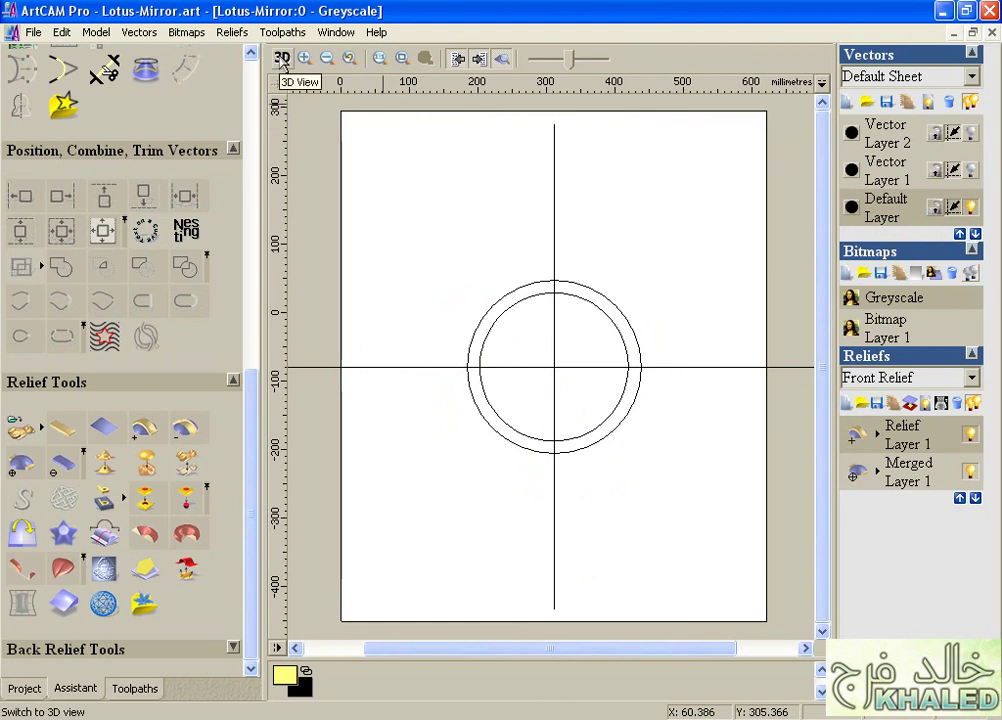
- Add a round relief shape between the two circles with a 90° angle, a start height of 40 and no height limit
{"action": "left_click", "coordinate": [250, 96]}
{"action": "left_click_drag", "start_coordinate": [250, 78], "coordinate": [250, 384]}
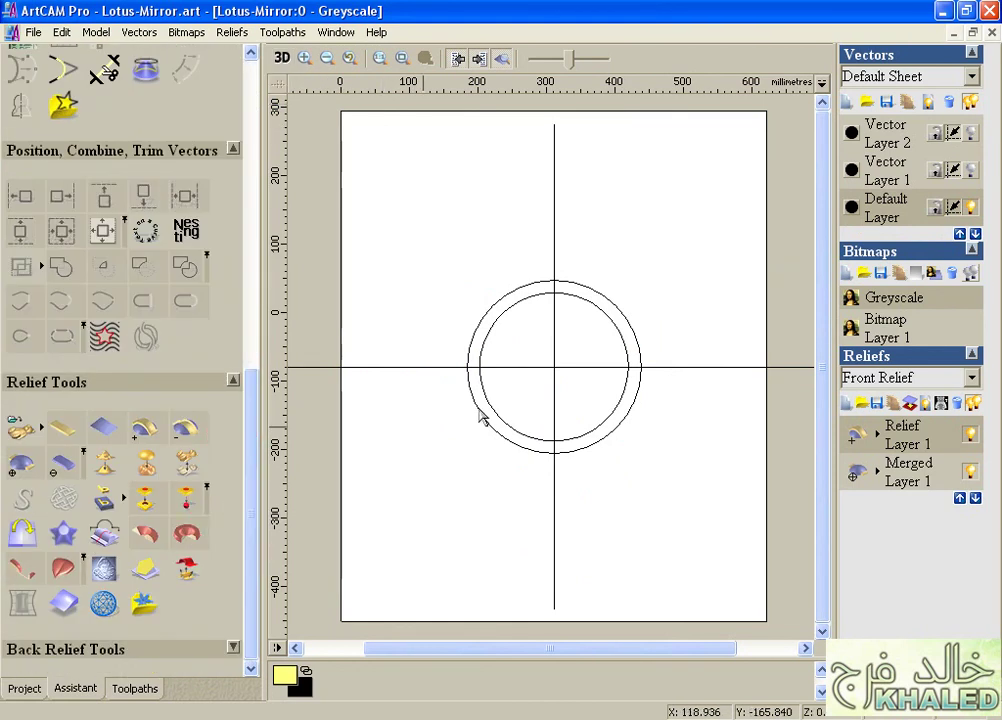
{"action": "left_click", "coordinate": [494, 299]}
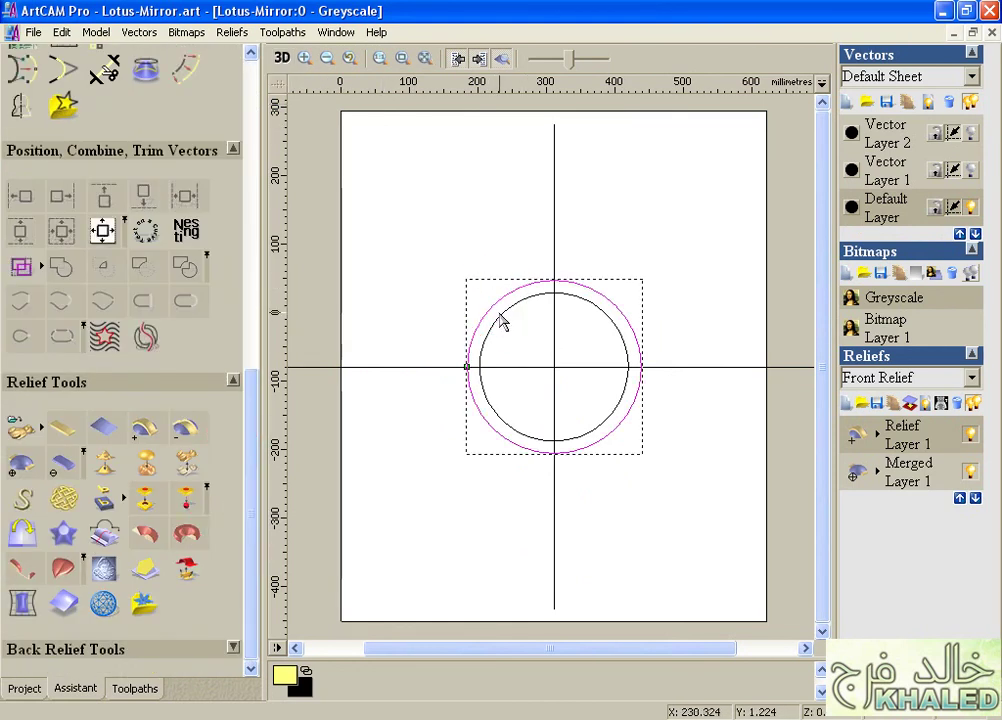
{"action": "left_click", "coordinate": [500, 315], "text": "shift"}
{"action": "double_click", "coordinate": [500, 315]}
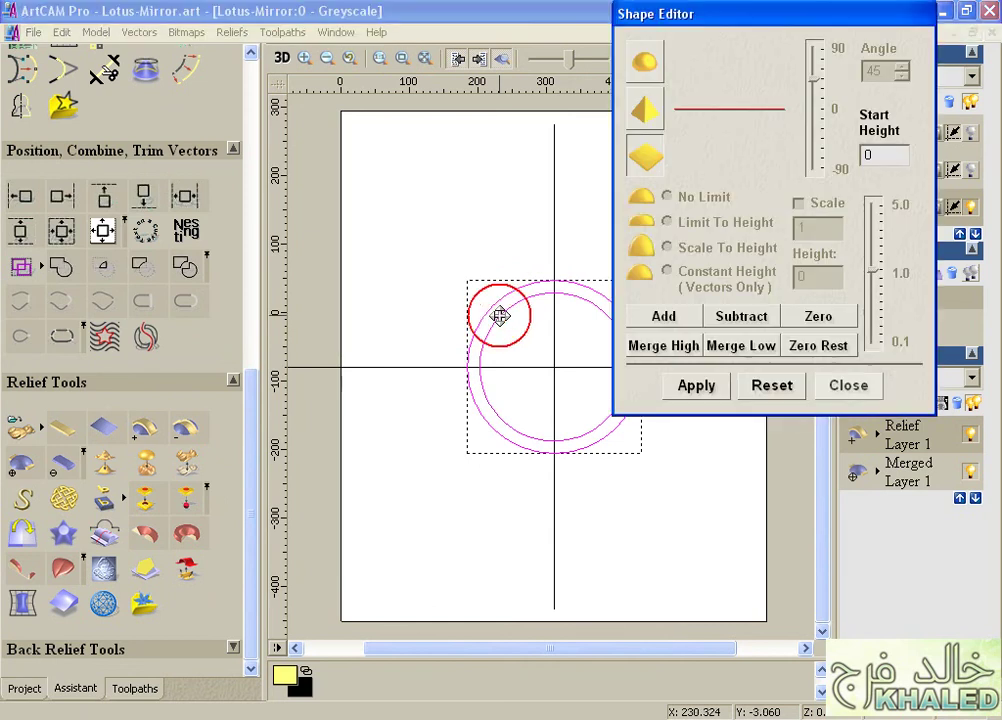
{"action": "left_click", "coordinate": [646, 68]}
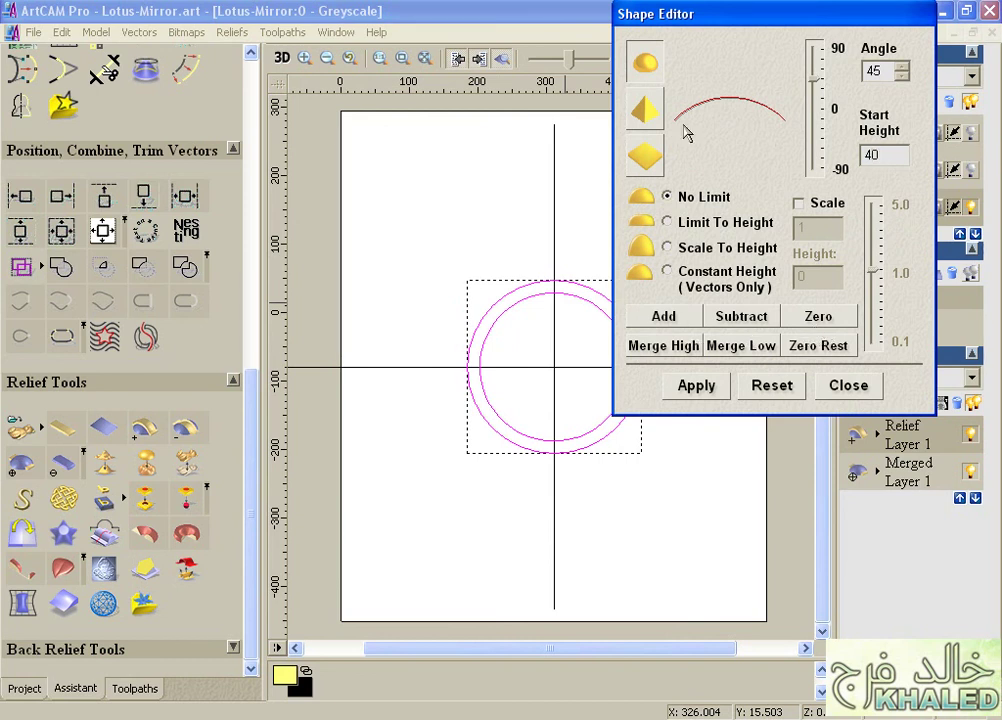
{"action": "left_click_drag", "start_coordinate": [808, 86], "coordinate": [812, 47]}
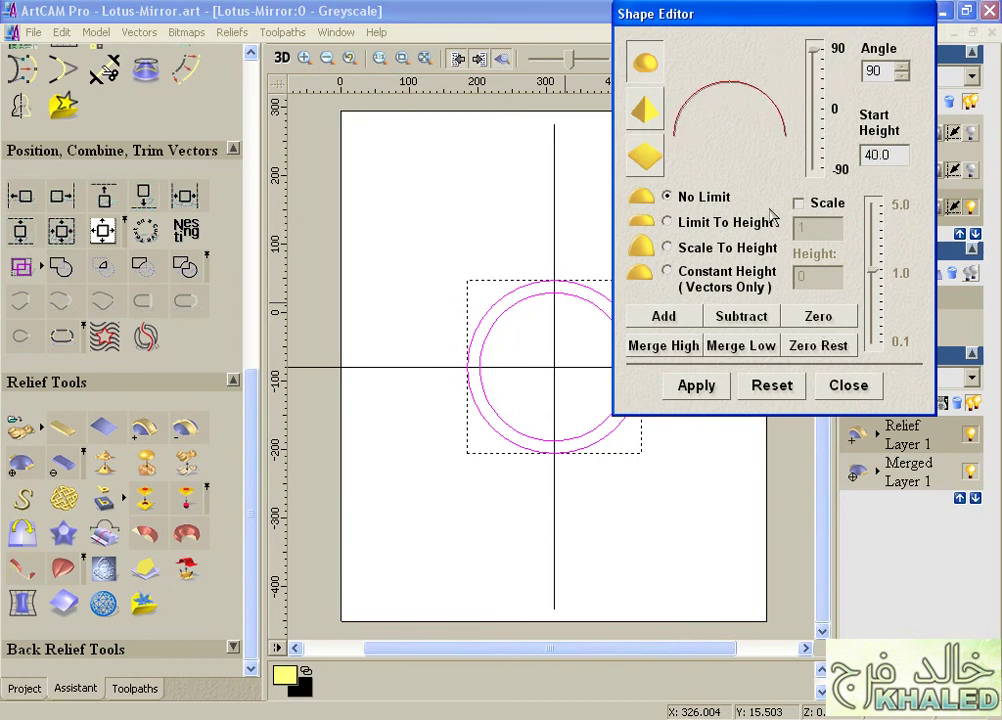
{"action": "left_click", "coordinate": [672, 318]}
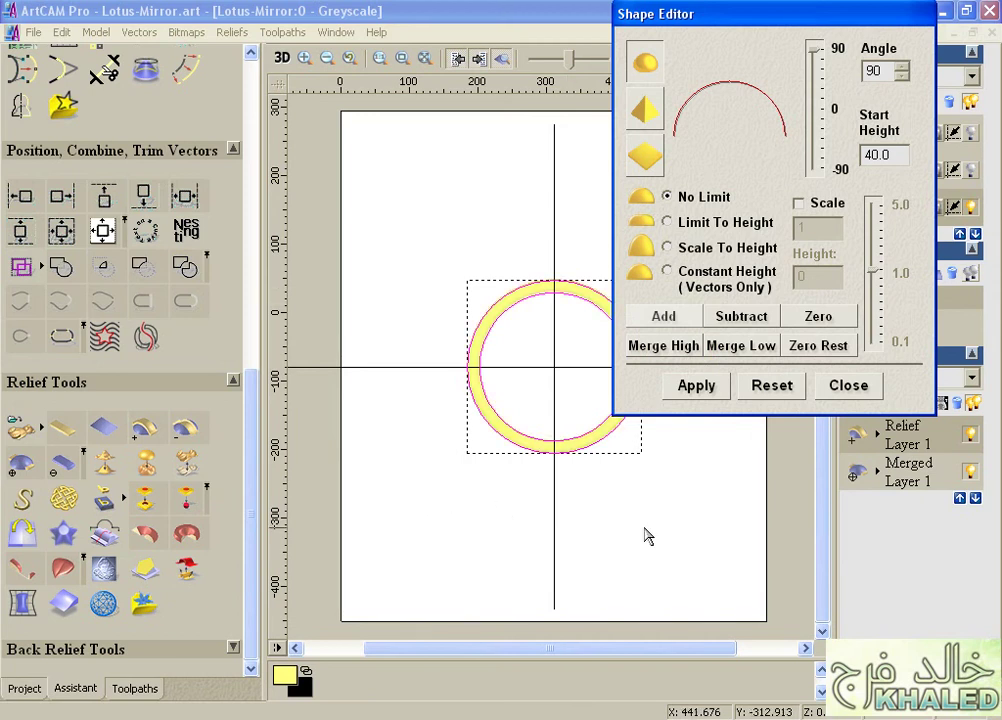
{"action": "left_click", "coordinate": [848, 386]}
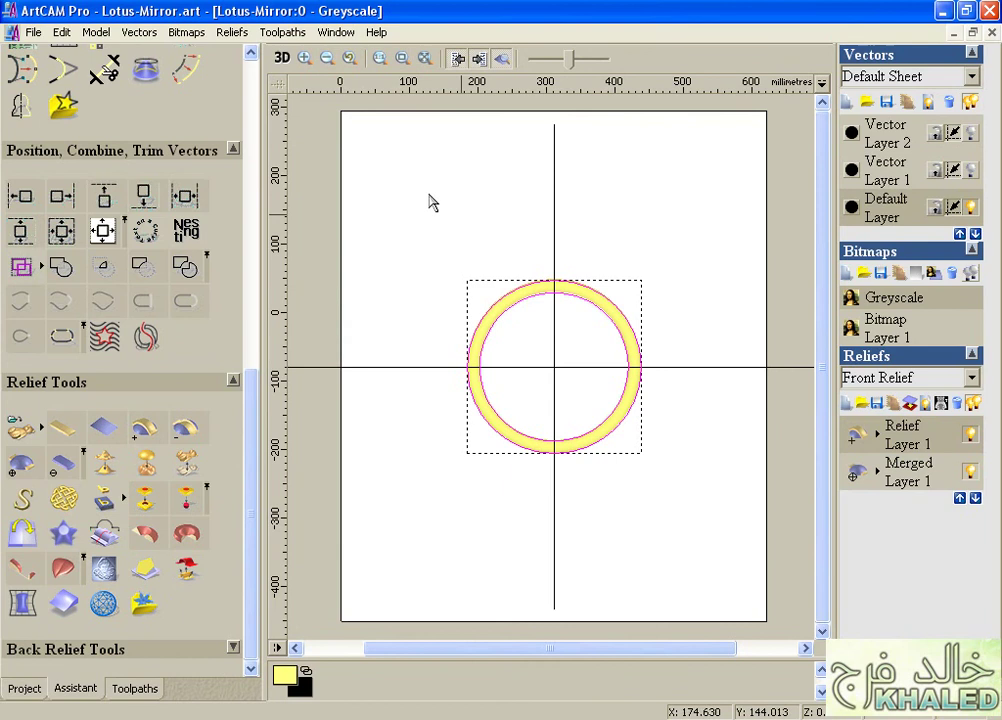
- Inspect the ring on the lotus in the 3D view, comparing it with Relief Layer 1 hidden and shown
{"action": "left_click", "coordinate": [282, 58]}
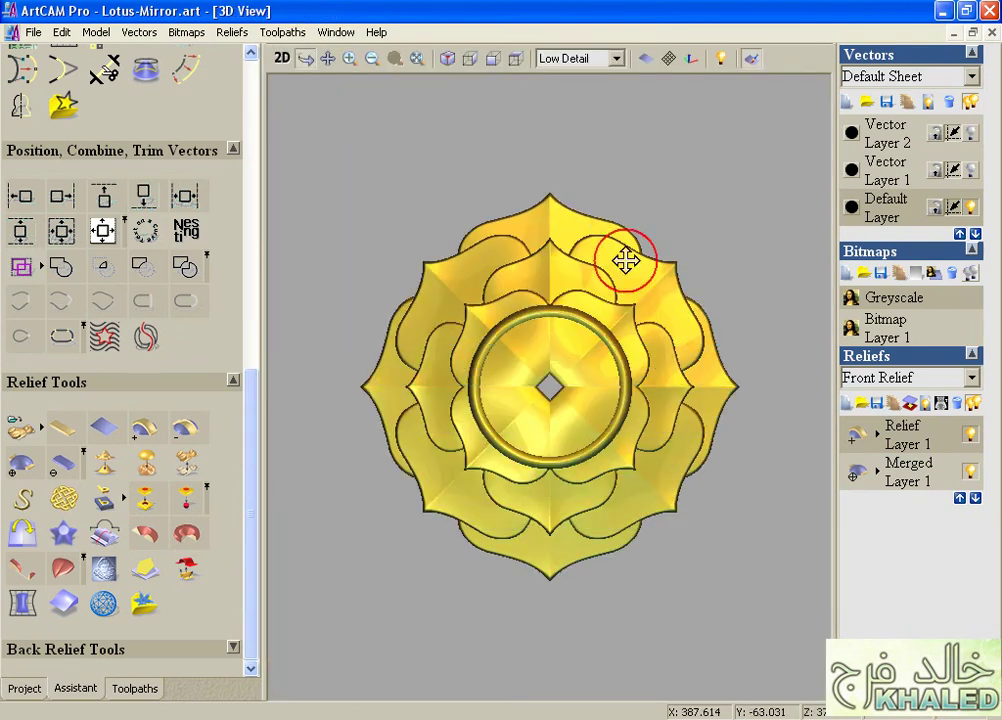
{"action": "mouse_move", "coordinate": [624, 253]}
{"action": "left_mouse_down"}
{"action": "mouse_move", "coordinate": [624, 199]}
{"action": "mouse_move", "coordinate": [567, 291]}
{"action": "left_mouse_up"}
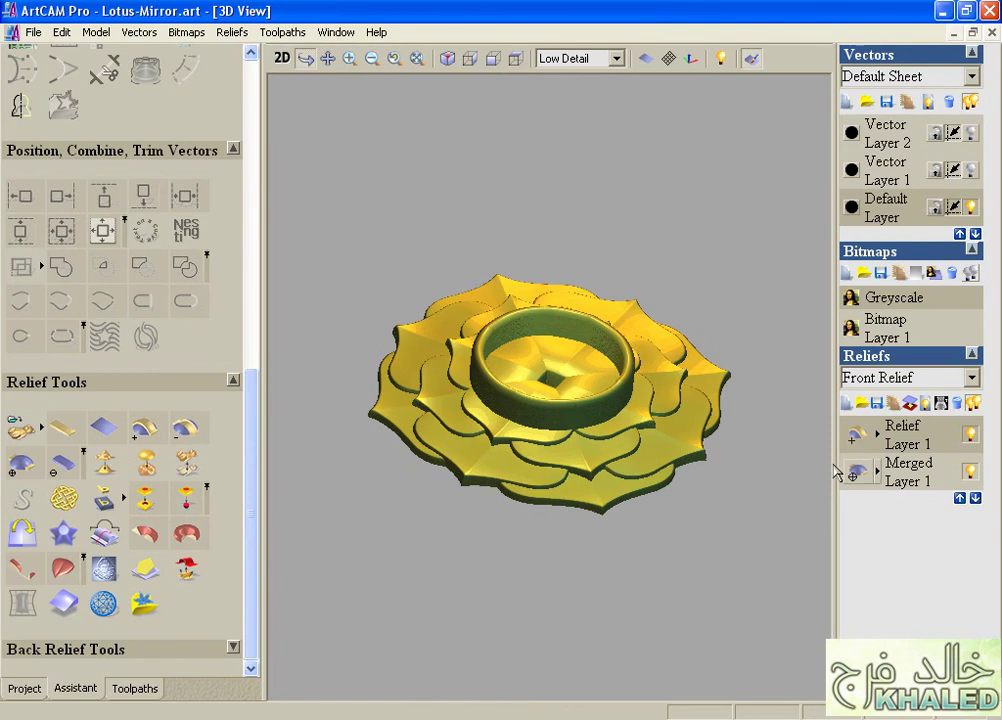
{"action": "left_click", "coordinate": [920, 485]}
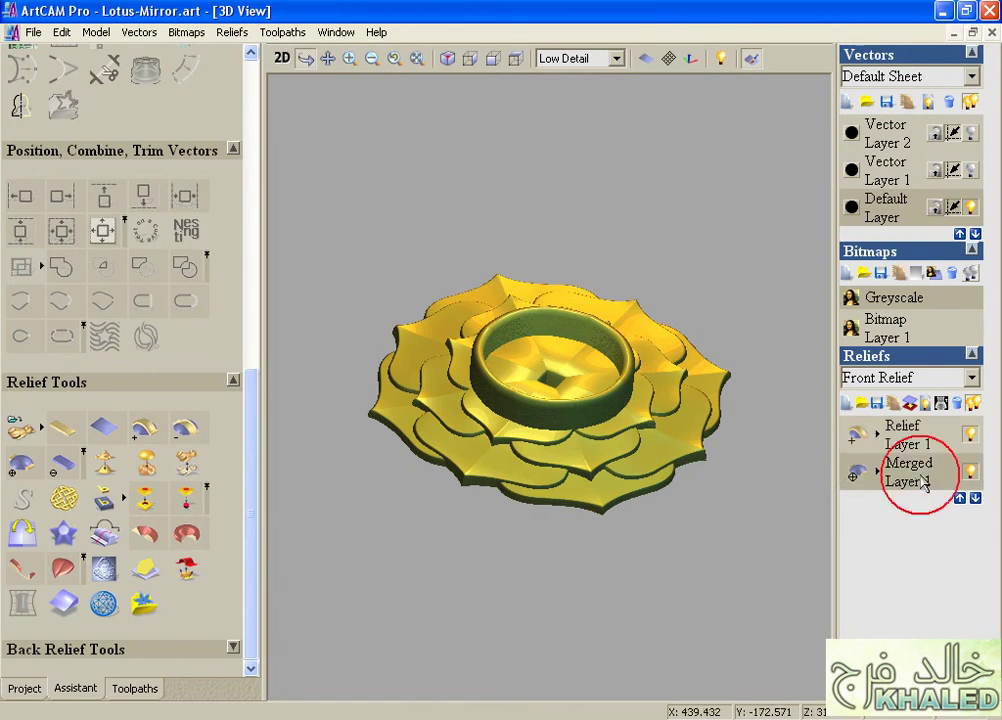
{"action": "left_click", "coordinate": [969, 433]}
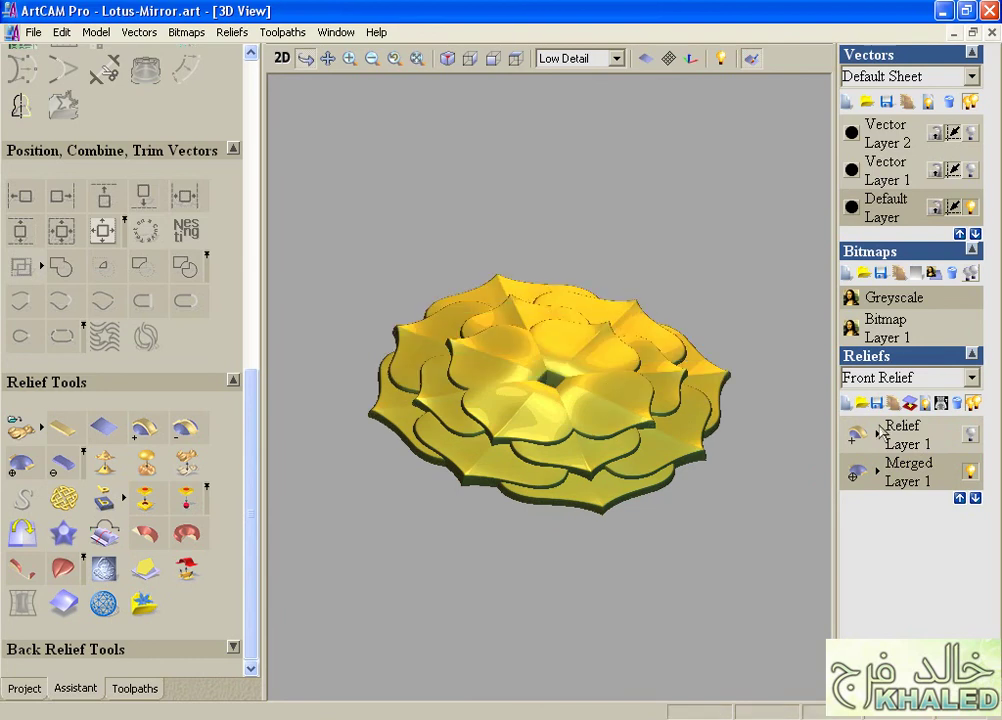
{"action": "left_click", "coordinate": [969, 433]}
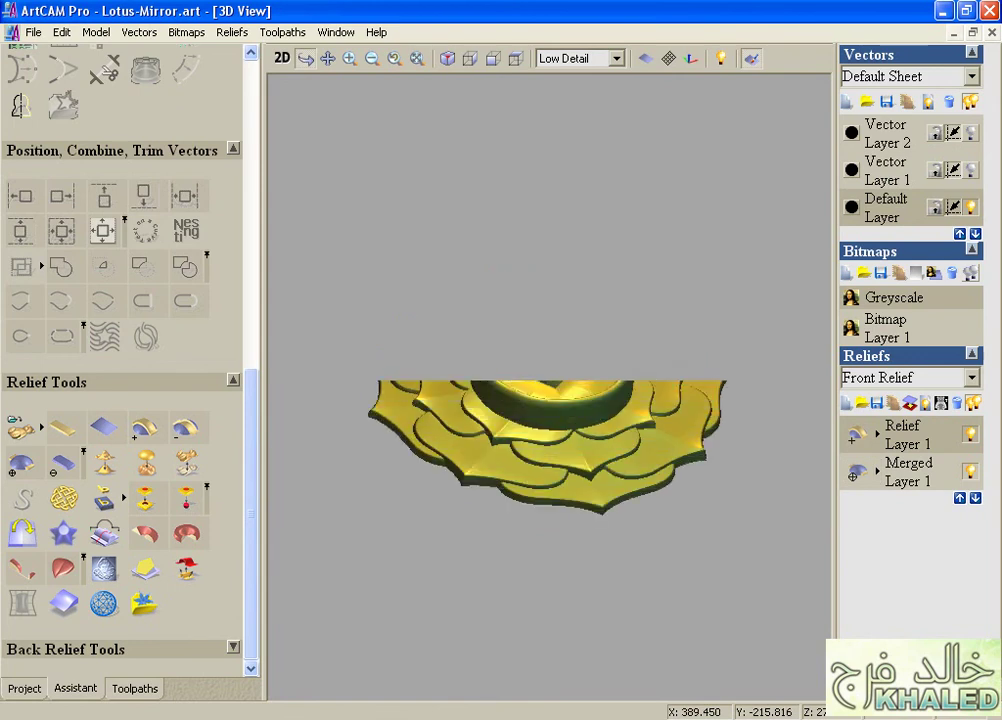
- Set Relief Layer 1's combine mode to Merge High, check the ring up close, and hide Merged Layer 1
{"action": "left_click", "coordinate": [877, 435]}
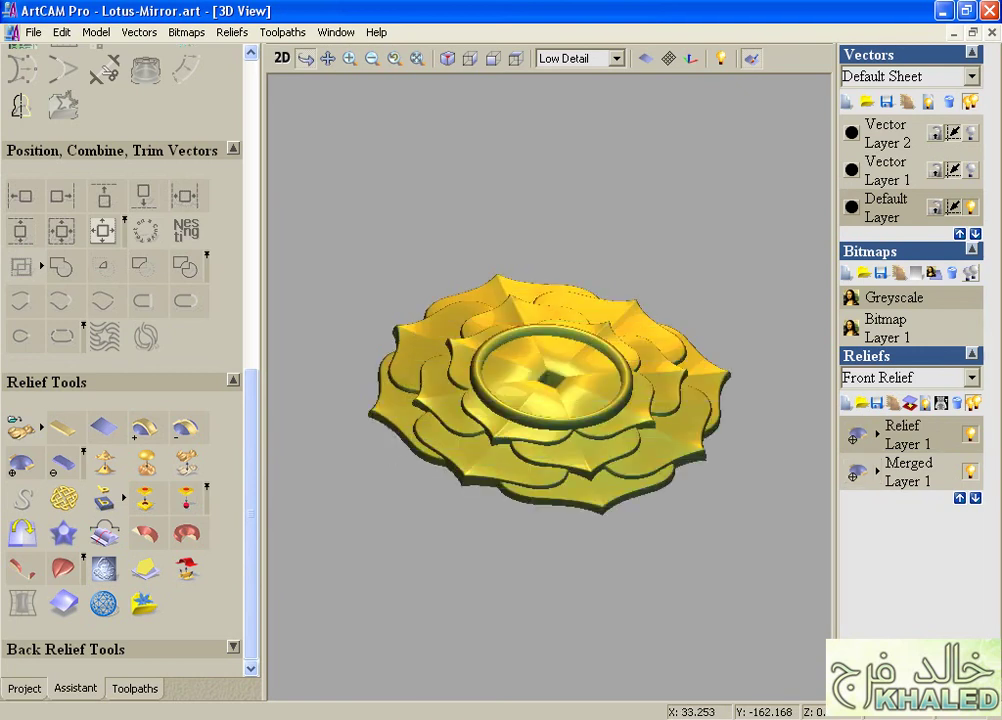
{"action": "right_click_drag", "start_coordinate": [528, 325], "coordinate": [528, 306]}
{"action": "left_click", "coordinate": [523, 308]}
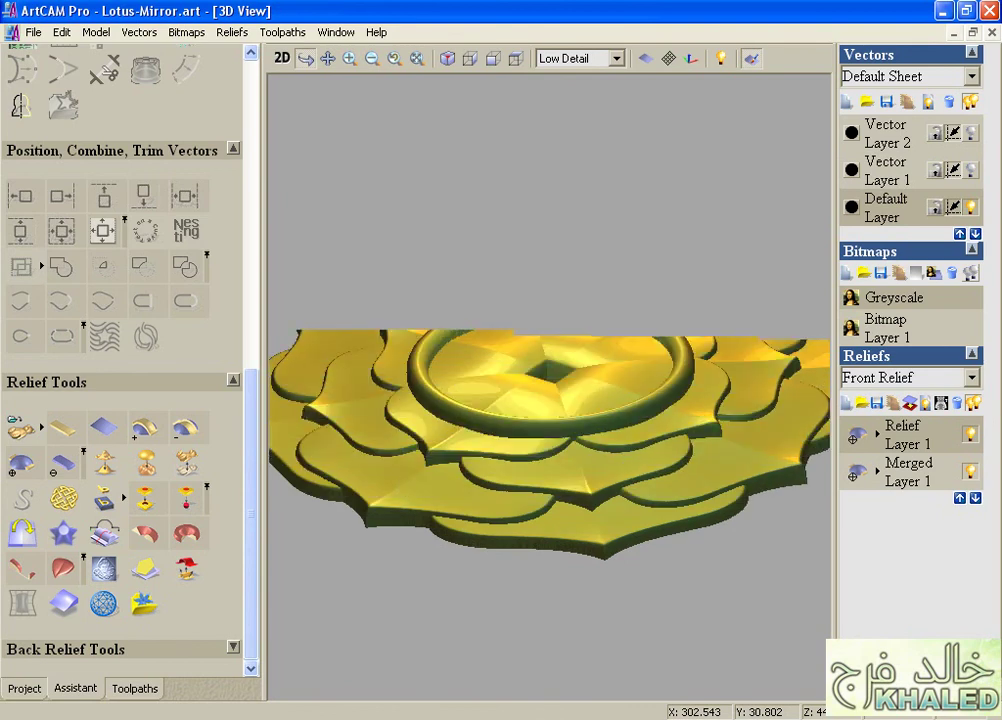
{"action": "left_click", "coordinate": [972, 473]}
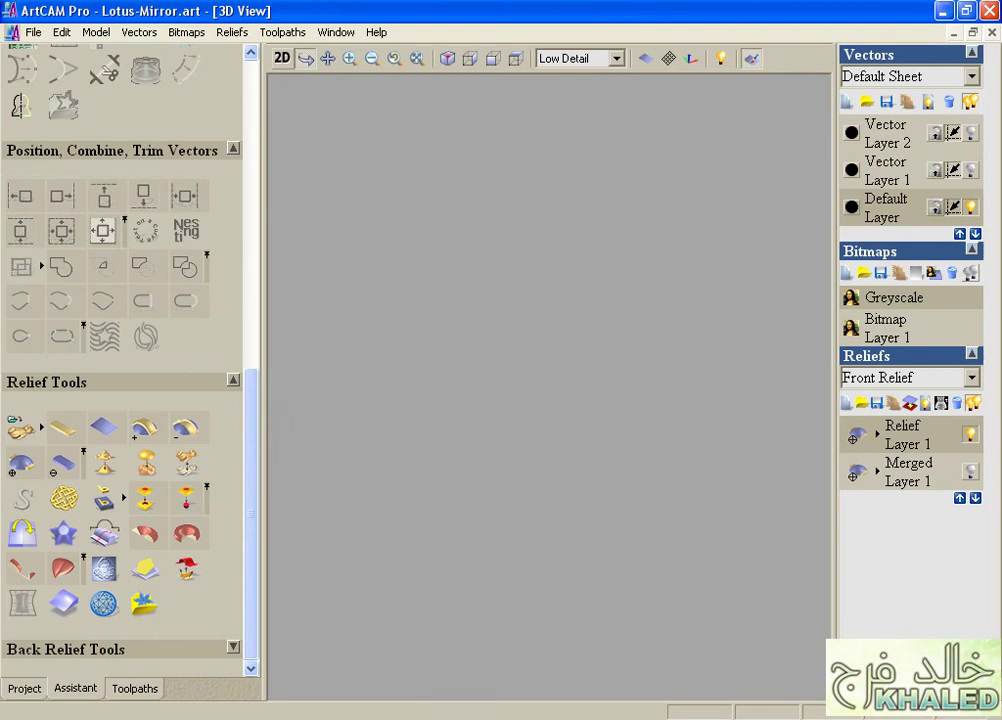
- Compare the ring with the mirror photo on Bitmap Layer 1 in the 2D view, switching all vectors off and on
{"action": "left_click", "coordinate": [283, 58]}
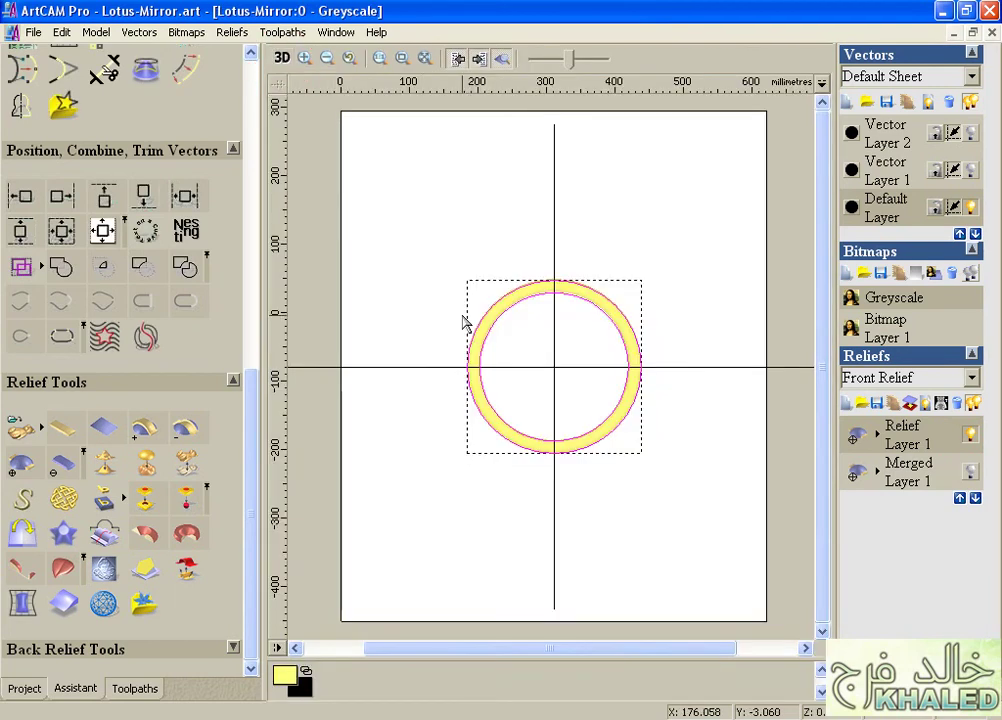
{"action": "left_click", "coordinate": [501, 59]}
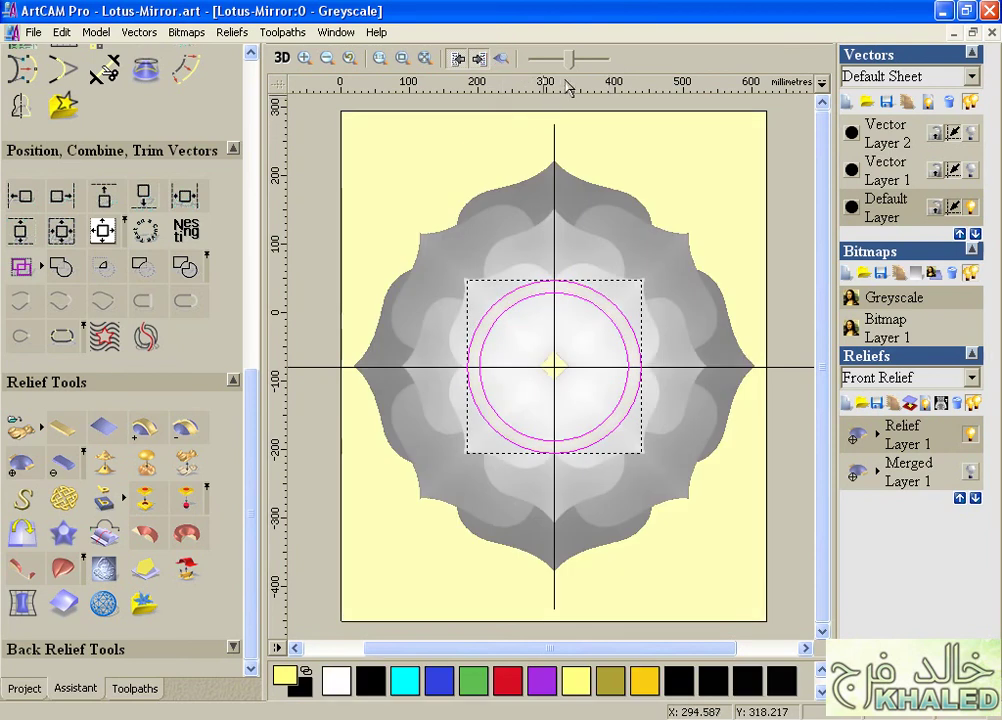
{"action": "left_click", "coordinate": [890, 327]}
{"action": "left_click_drag", "start_coordinate": [570, 59], "coordinate": [610, 59]}
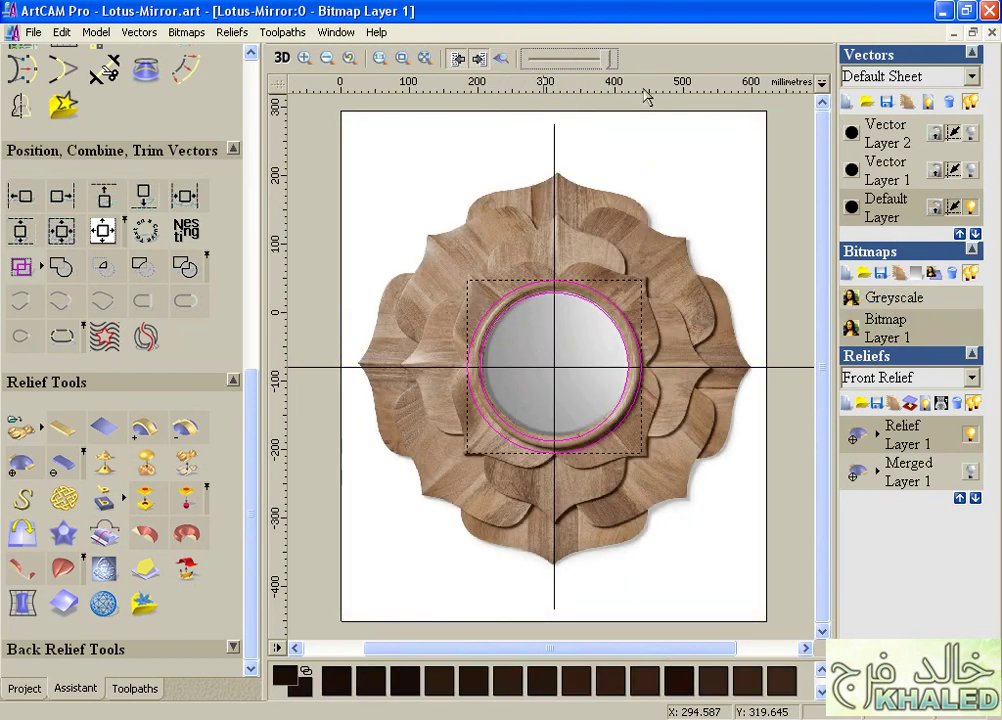
{"action": "left_click", "coordinate": [969, 101]}
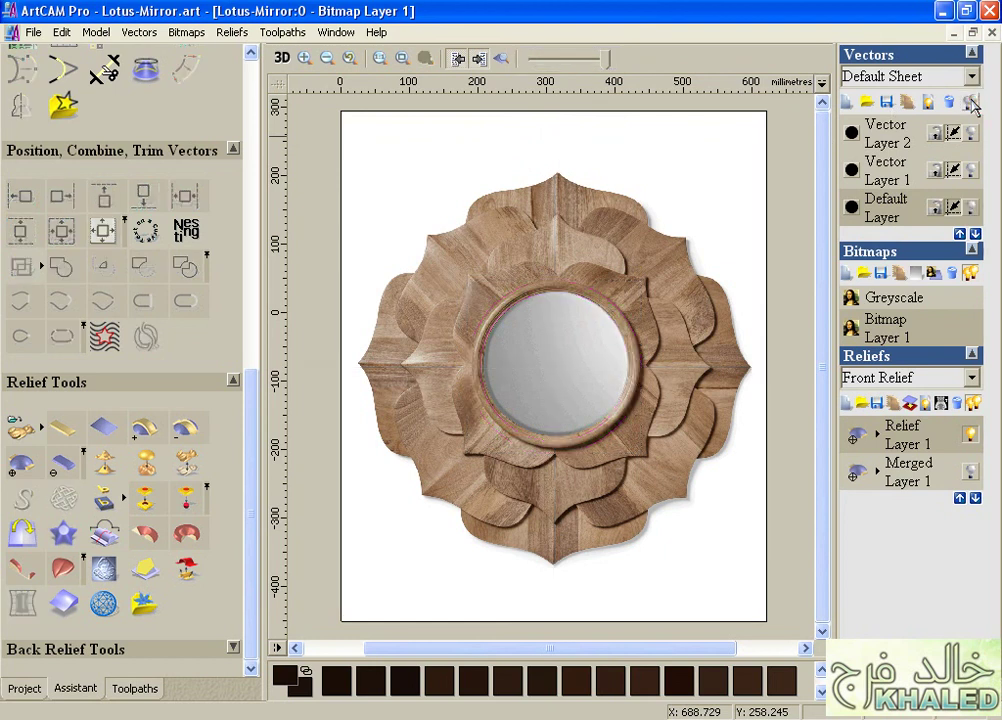
{"action": "left_click", "coordinate": [970, 102]}
- Scale the relief height of the whole ring layer to 20 mm
{"action": "left_click", "coordinate": [282, 58]}
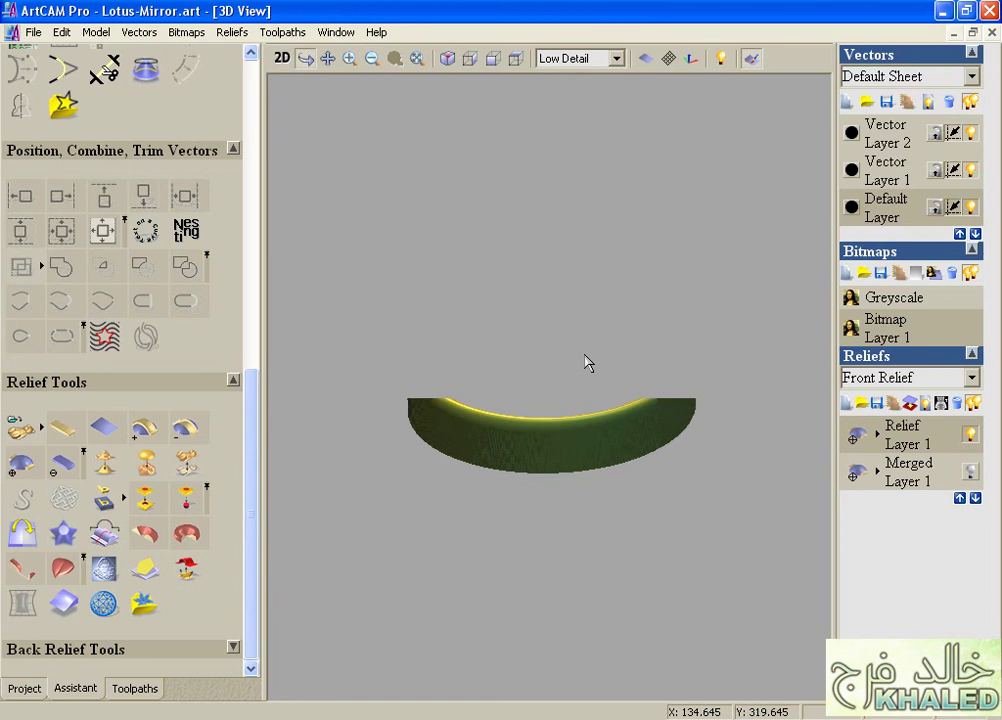
{"action": "left_click", "coordinate": [247, 481]}
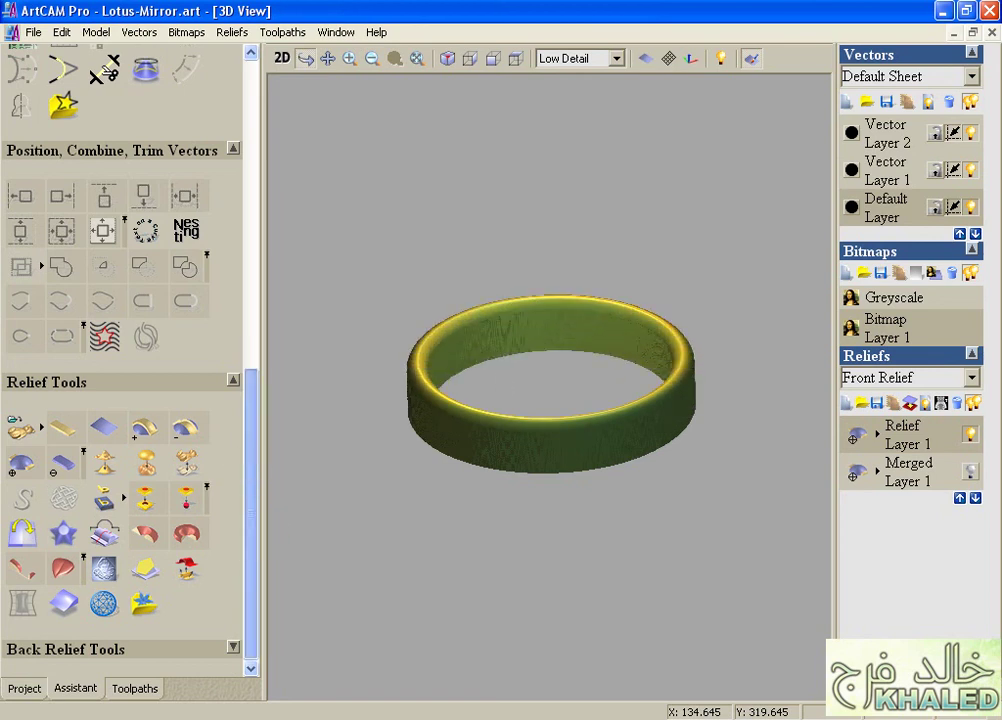
{"action": "left_click", "coordinate": [192, 460]}
{"action": "double_click", "coordinate": [424, 420]}
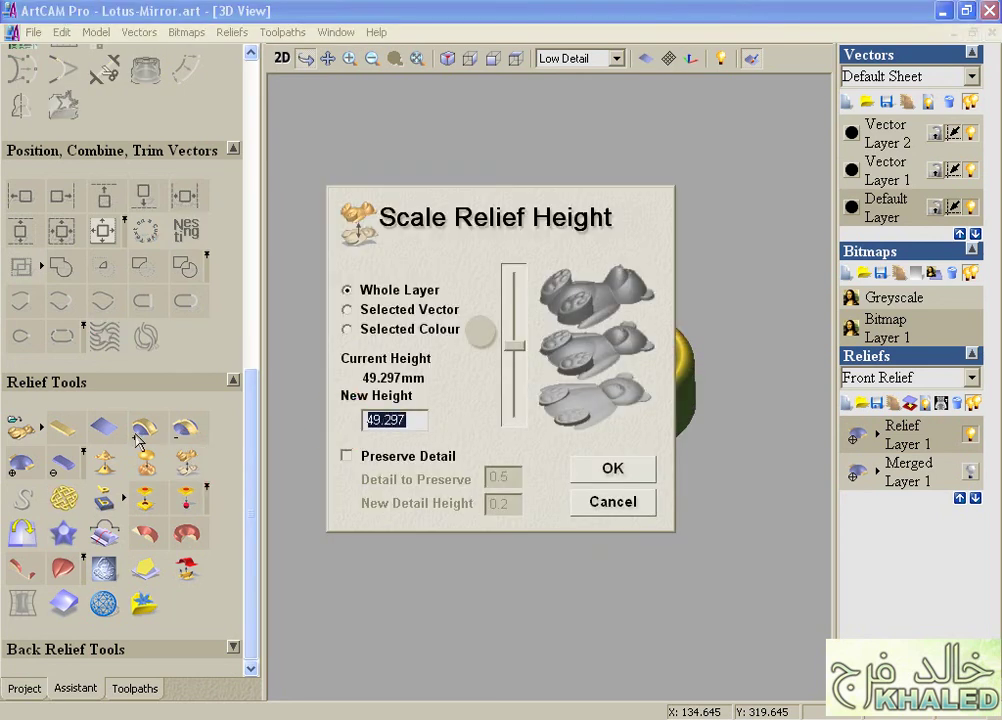
{"action": "type", "text": "20"}
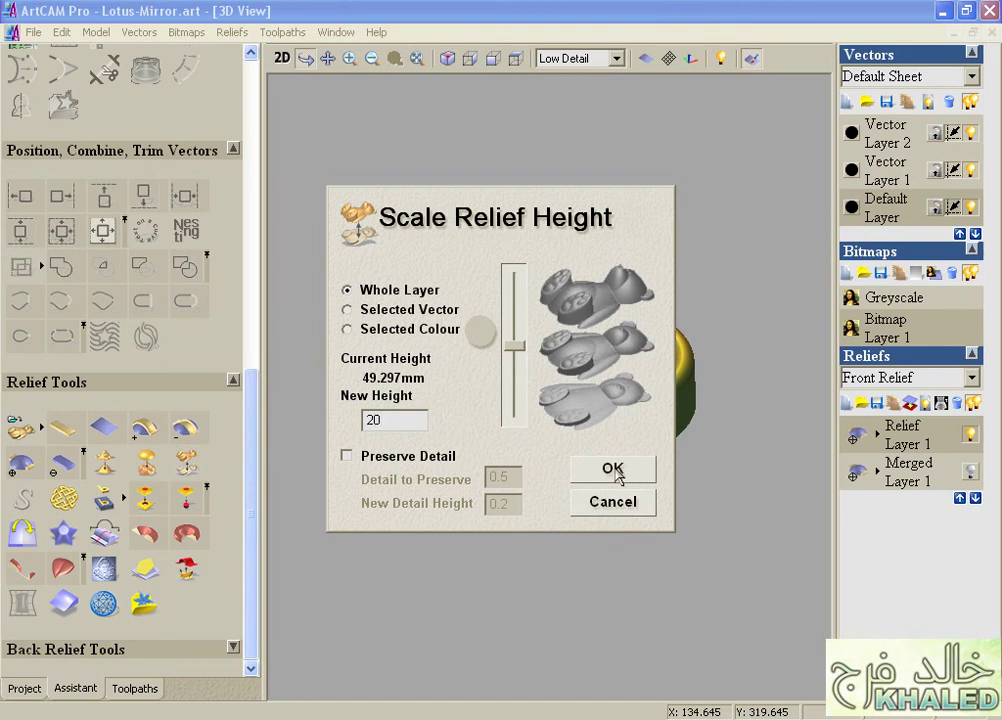
{"action": "left_click", "coordinate": [616, 475]}
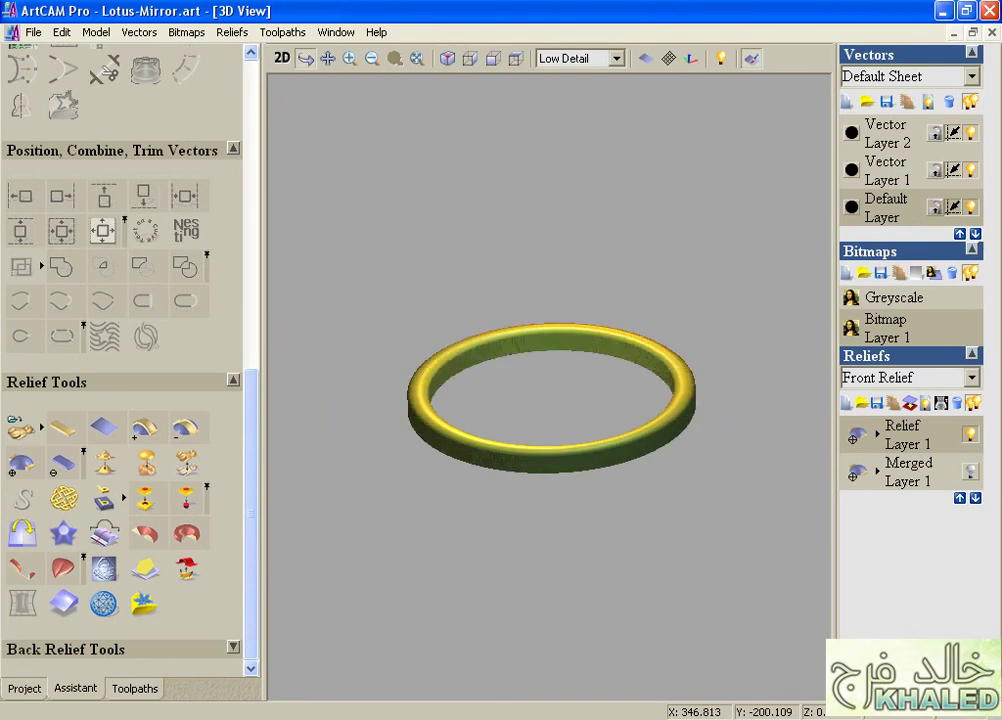
- Add a flat plane with a 20 mm start height to the ring between the two mirror circles on Relief Layer 1
{"action": "left_click", "coordinate": [282, 58]}
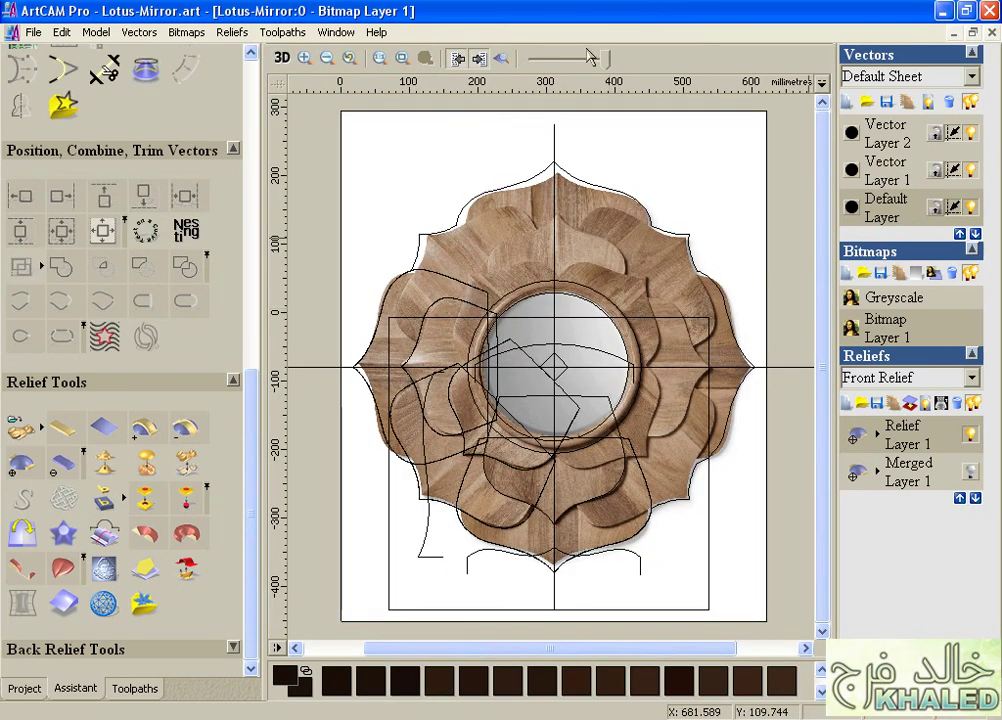
{"action": "left_click", "coordinate": [498, 58]}
{"action": "left_click", "coordinate": [582, 281]}
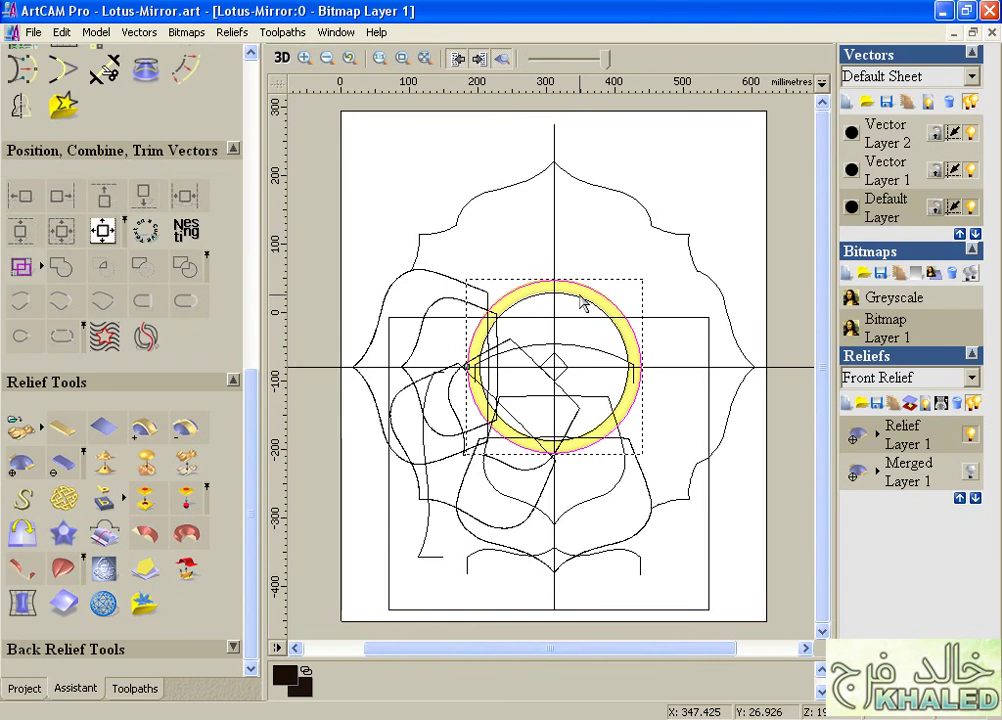
{"action": "double_click", "coordinate": [580, 296]}
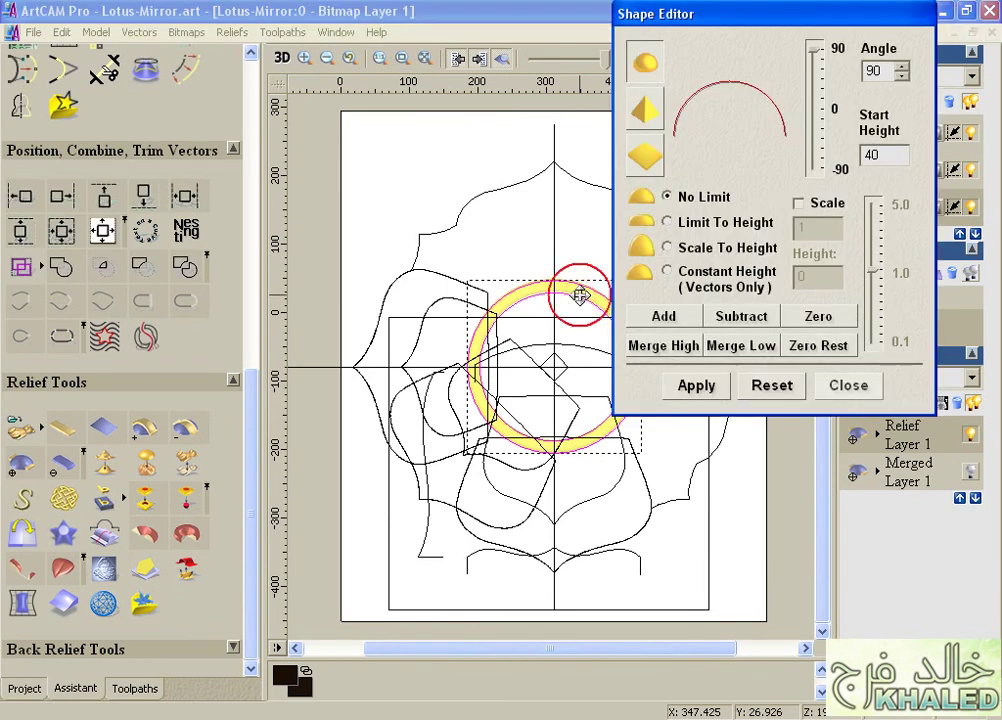
{"action": "left_click", "coordinate": [645, 156]}
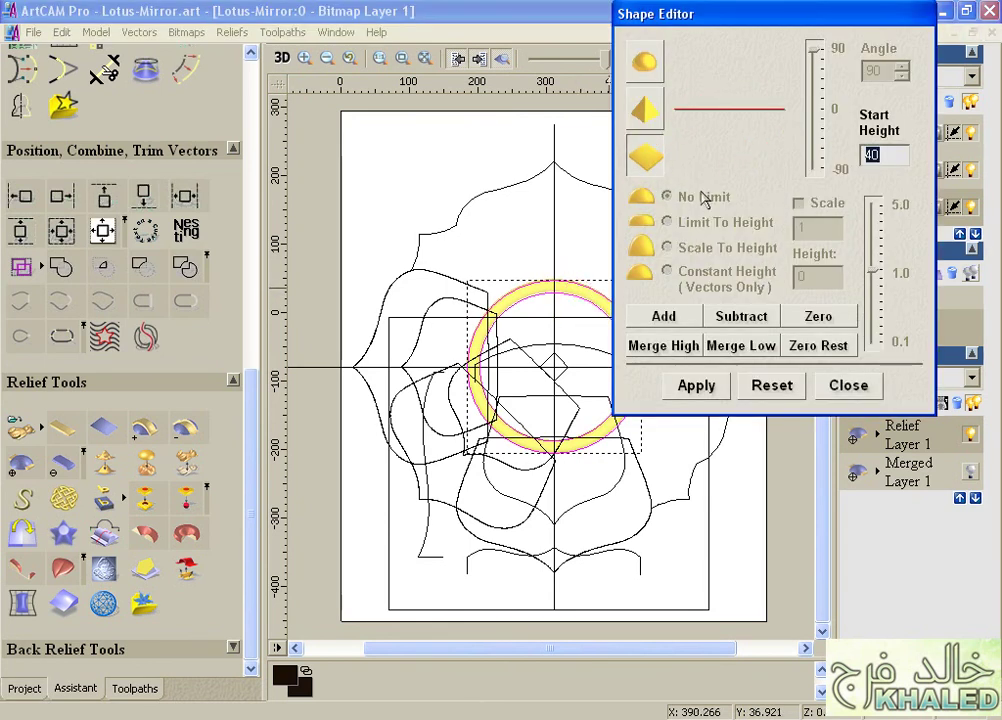
{"action": "type", "text": "20"}
{"action": "left_click", "coordinate": [662, 317]}
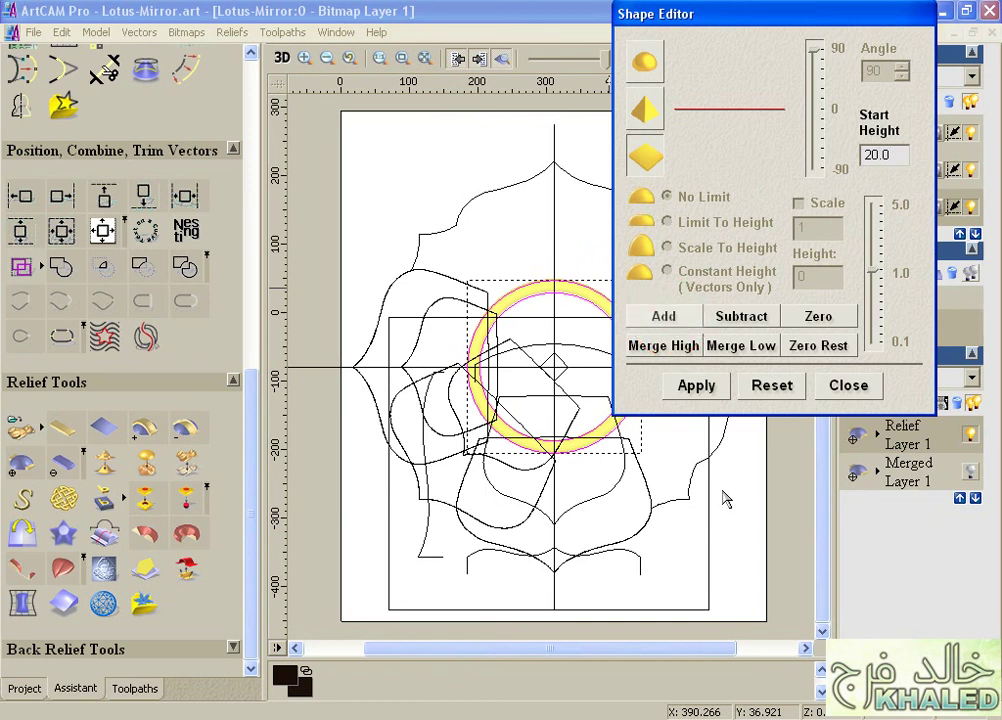
{"action": "left_click", "coordinate": [848, 388]}
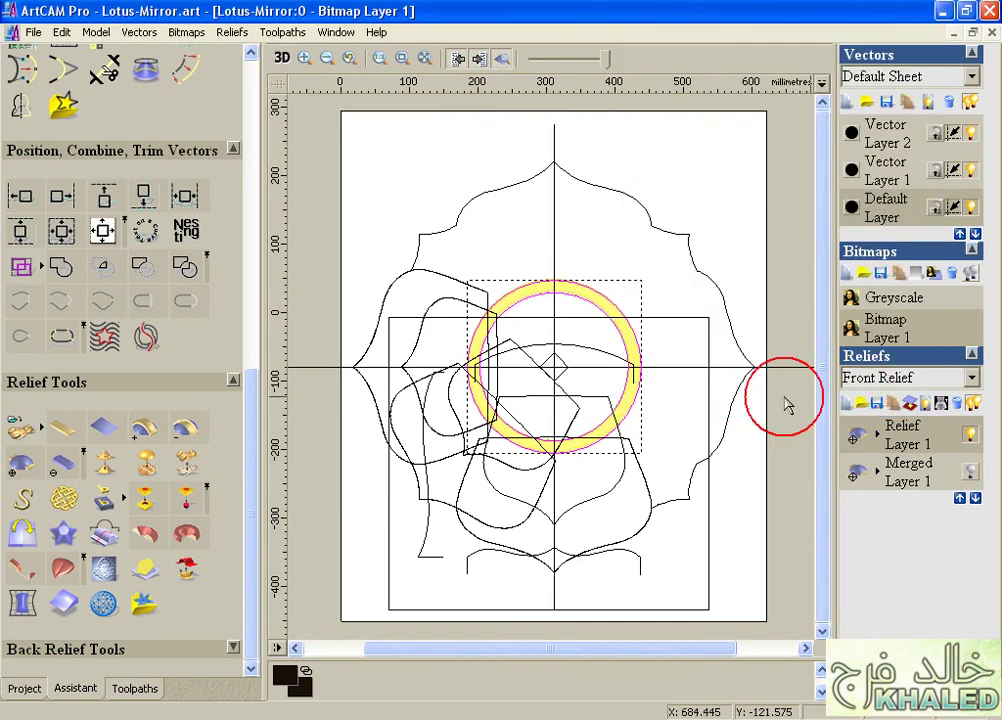
- Show Merged Layer 1 again and inspect how the raised ring sits on the lotus in the 3D view
{"action": "left_click", "coordinate": [282, 58]}
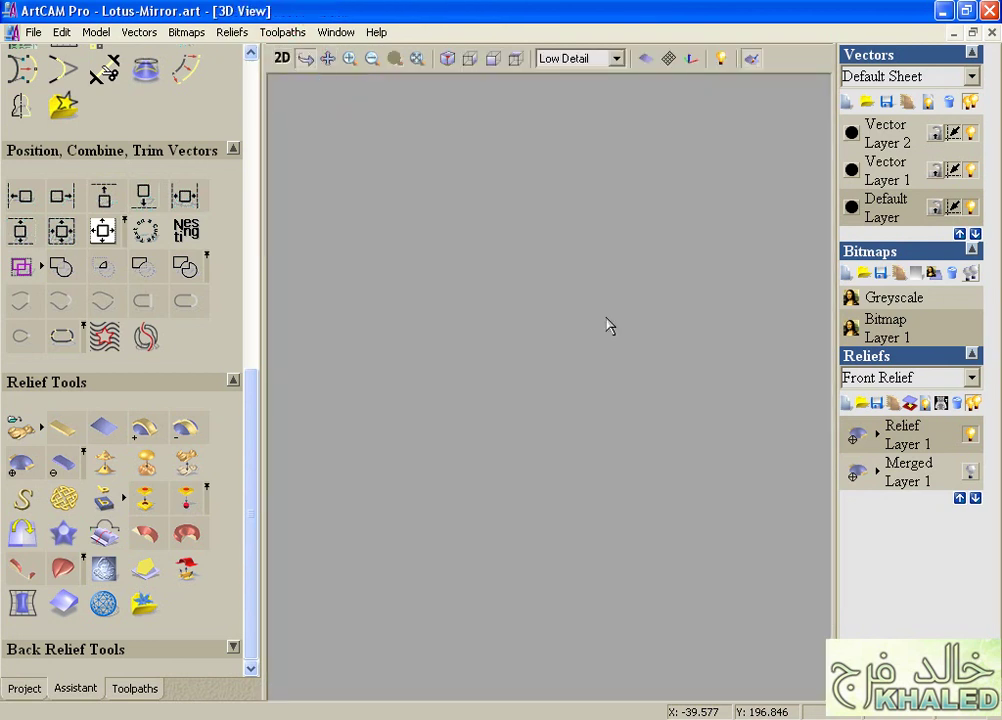
{"action": "left_click", "coordinate": [970, 471]}
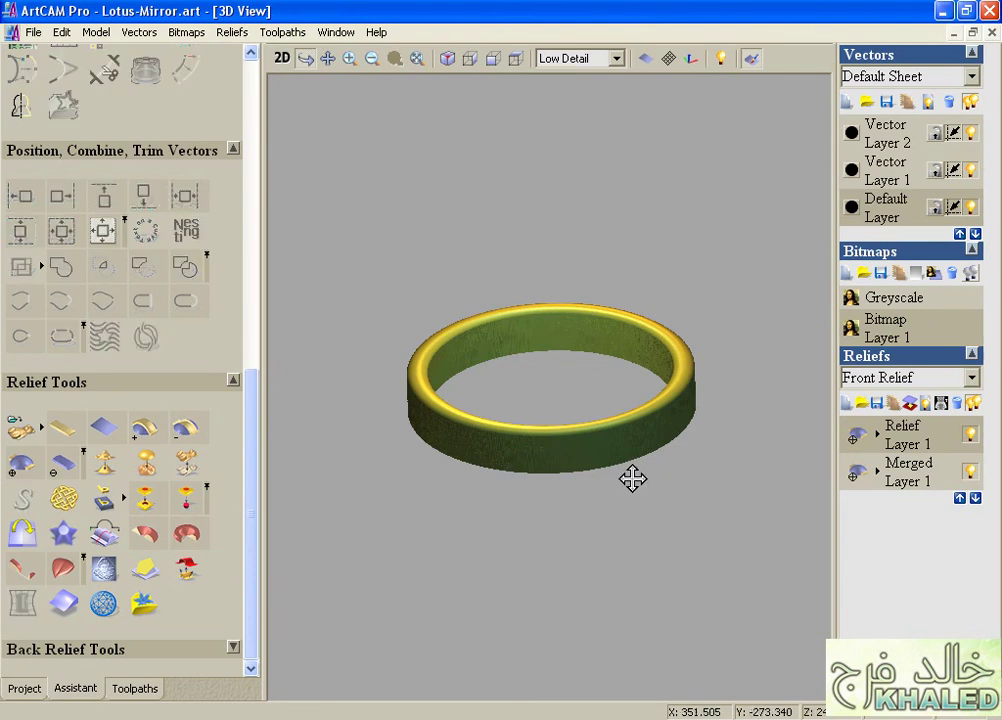
{"action": "right_click_drag", "start_coordinate": [650, 443], "coordinate": [638, 481]}
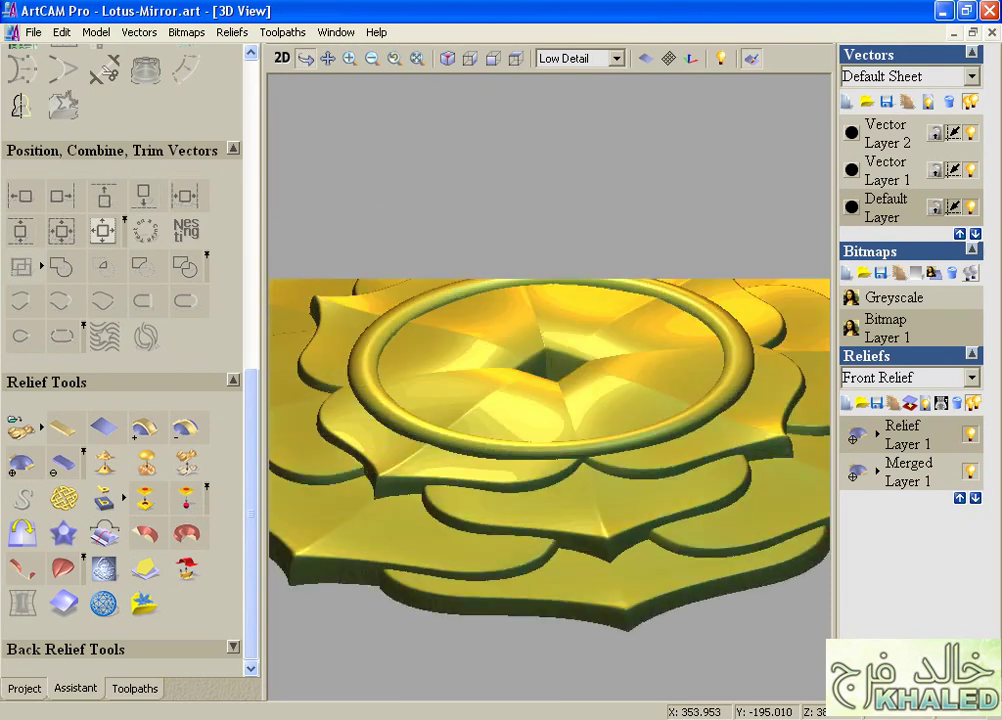
{"action": "left_click", "coordinate": [552, 497]}
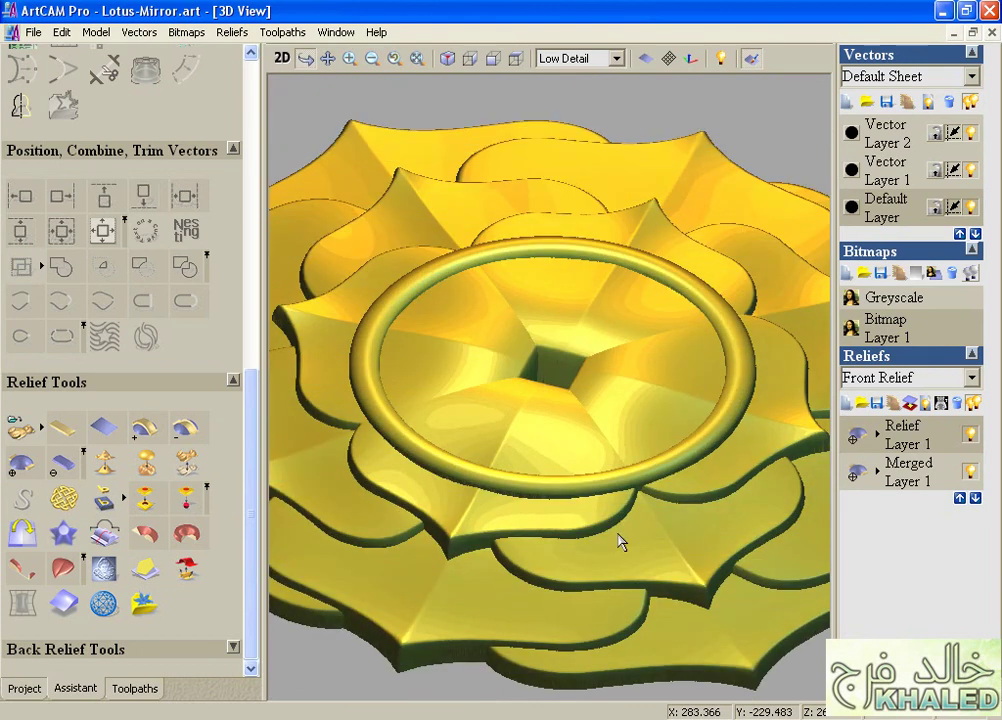
{"action": "left_click", "coordinate": [593, 239]}
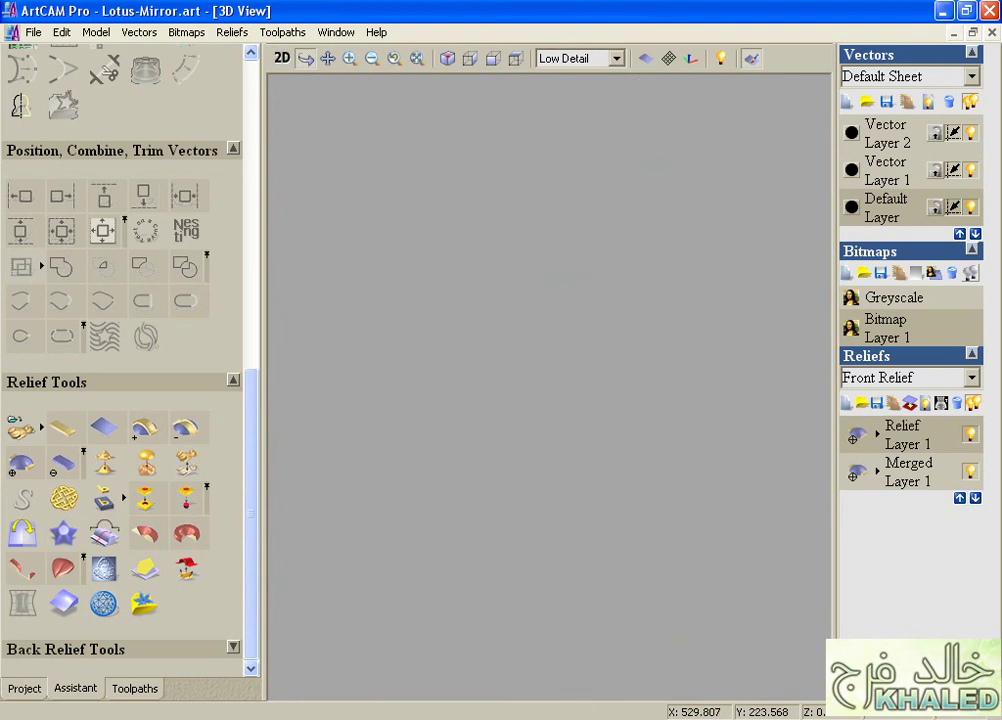
{"action": "left_click", "coordinate": [531, 270]}
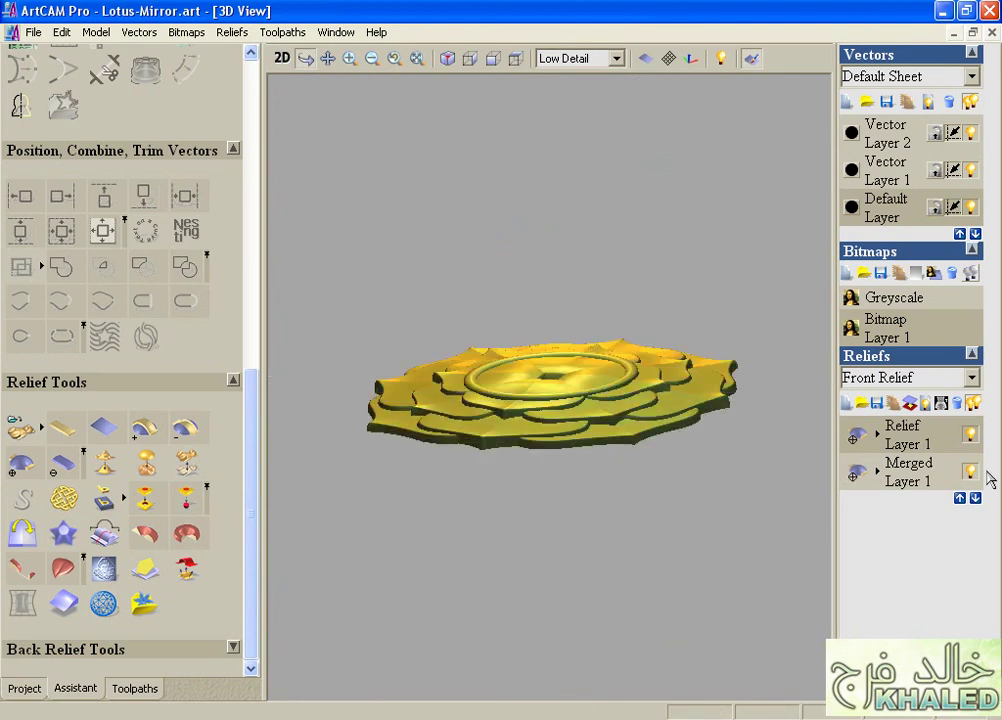
- Scale the relief height of the whole ring layer to 45 mm and check it in 3D
{"action": "left_click", "coordinate": [185, 466]}
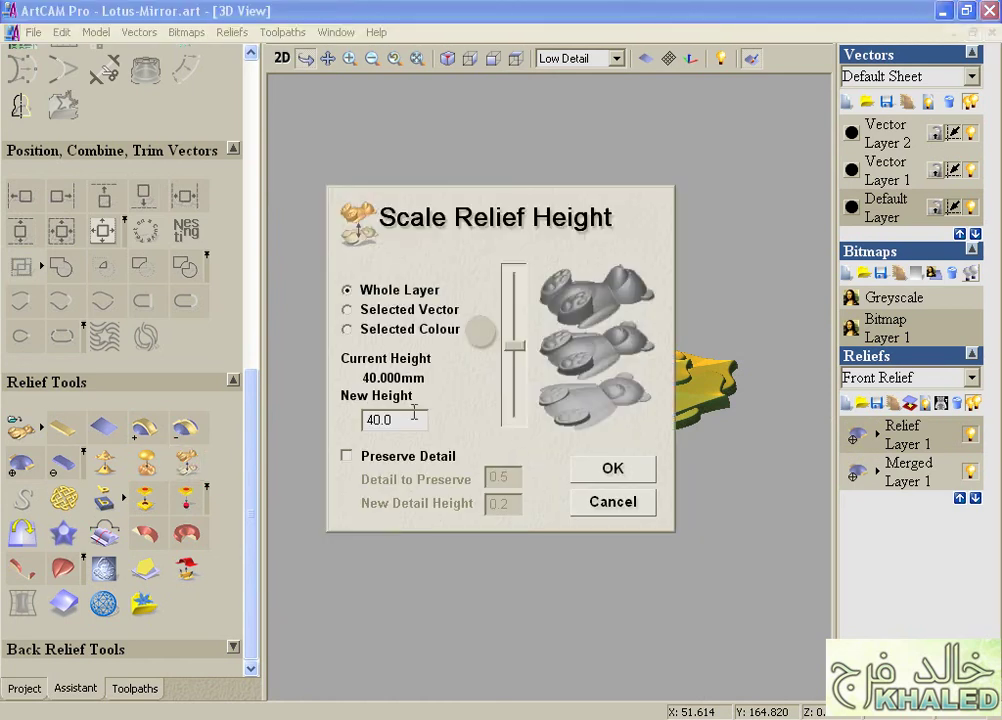
{"action": "left_click", "coordinate": [612, 468]}
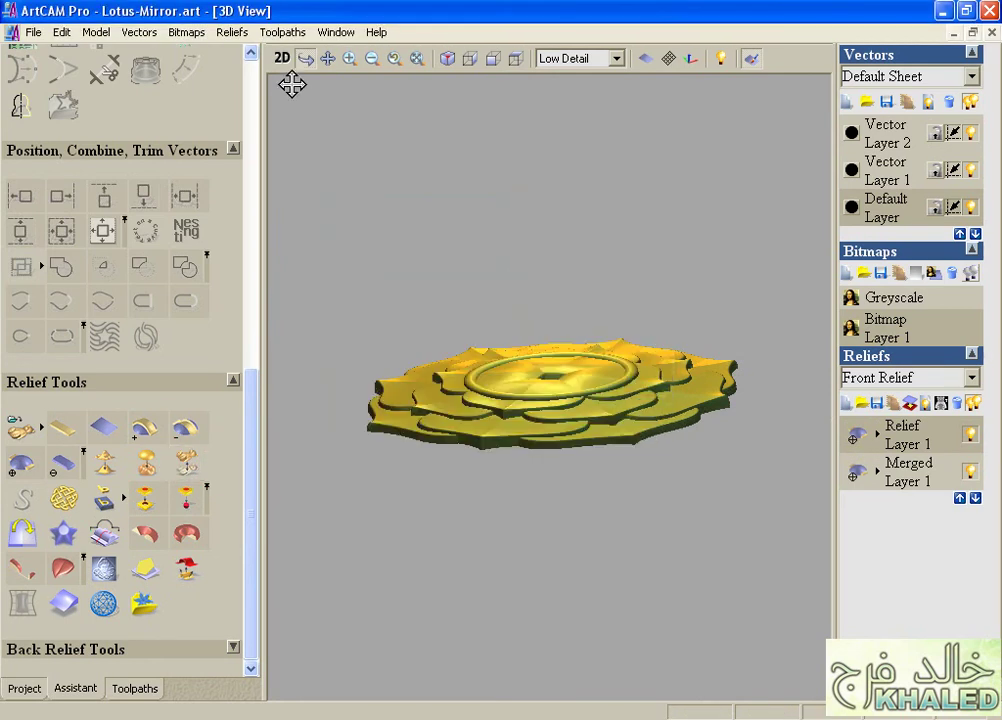
{"action": "left_click", "coordinate": [282, 58]}
{"action": "left_click", "coordinate": [476, 200]}
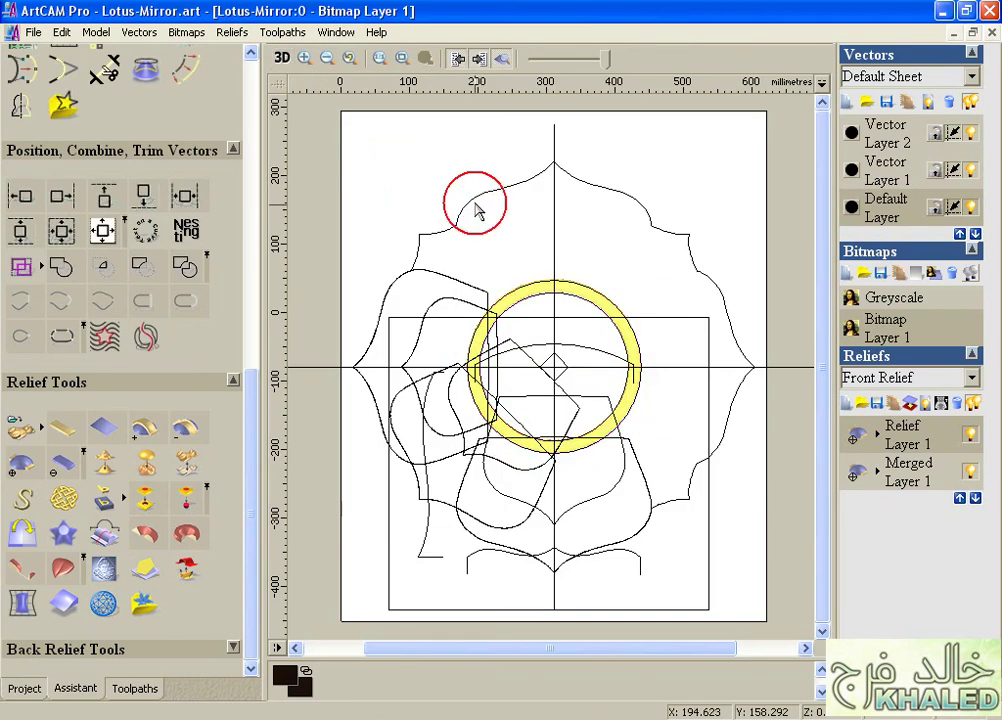
{"action": "left_click", "coordinate": [185, 458]}
{"action": "double_click", "coordinate": [398, 421]}
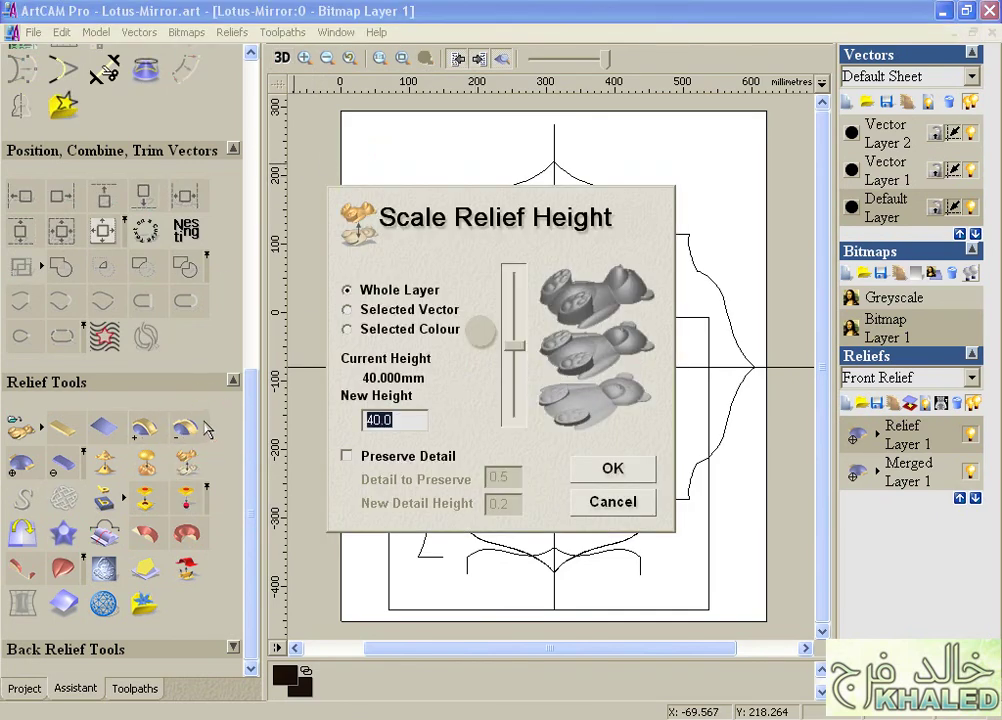
{"action": "type", "text": "45.0"}
{"action": "left_click", "coordinate": [612, 470]}
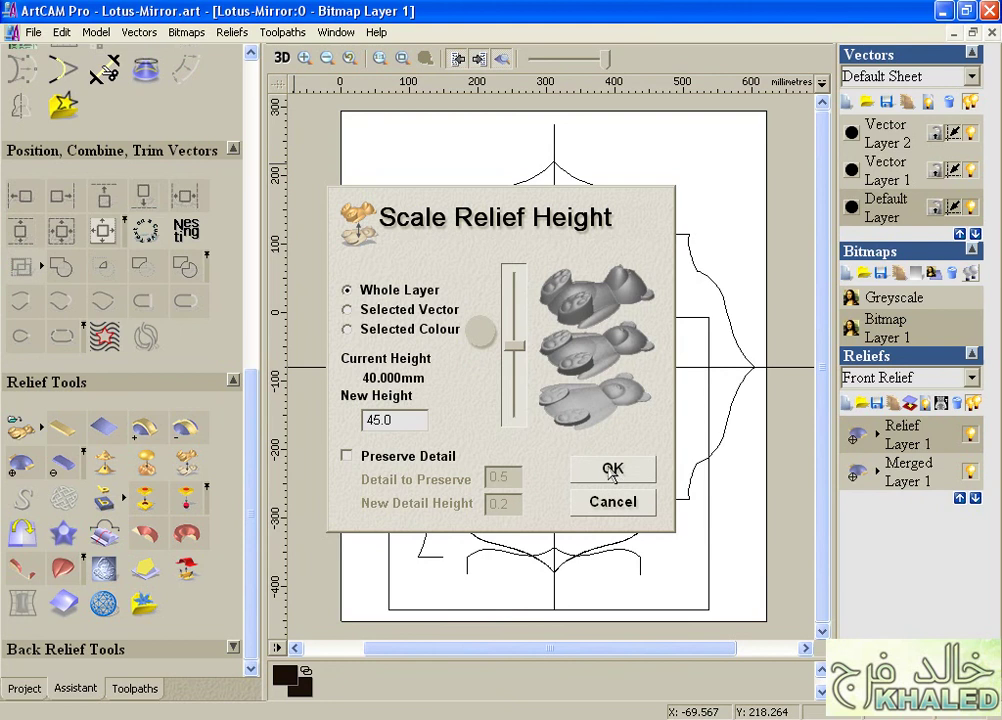
{"action": "left_click", "coordinate": [282, 58]}
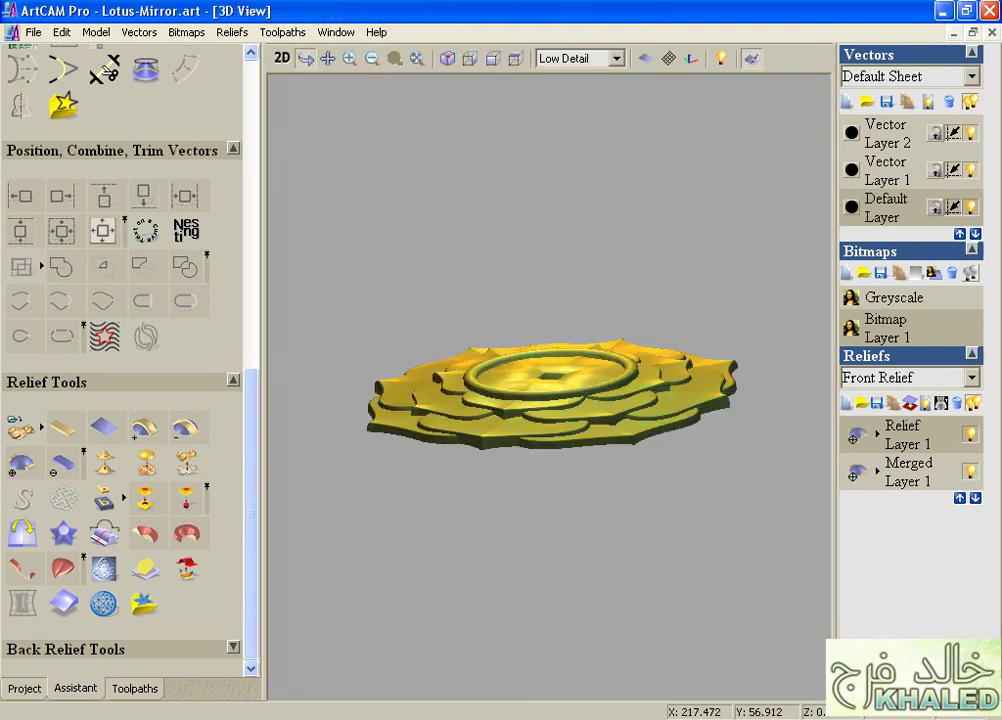
- With Merged Layer 1 active, offset the inner mirror circle outwards by 10 mm with sharp corners, keeping the original vector
{"action": "left_click", "coordinate": [282, 58]}
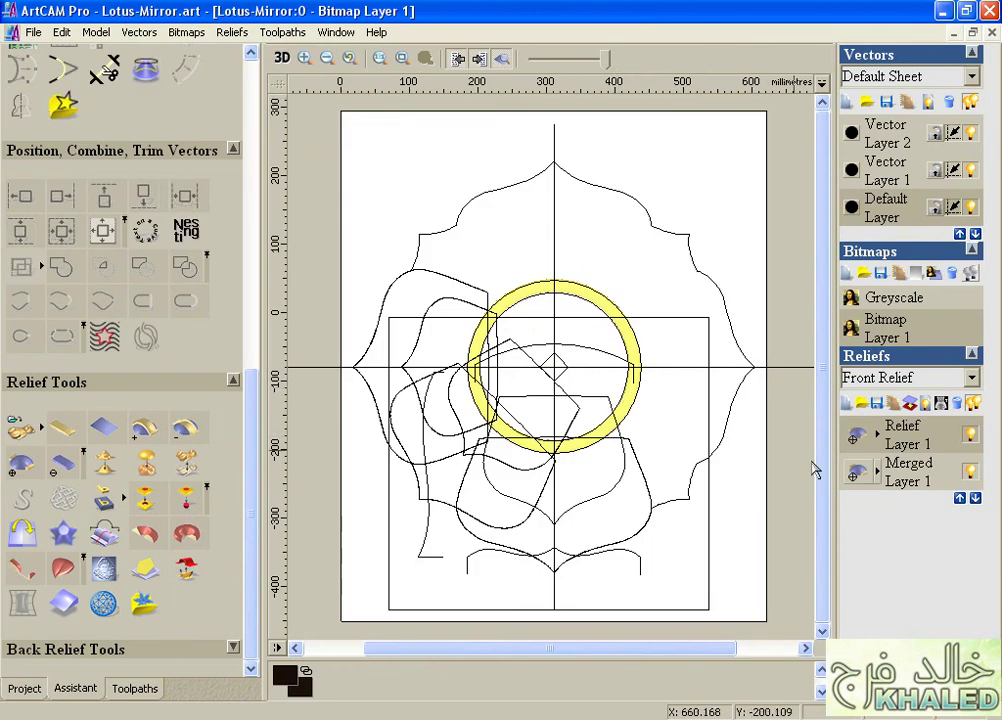
{"action": "left_click", "coordinate": [908, 479]}
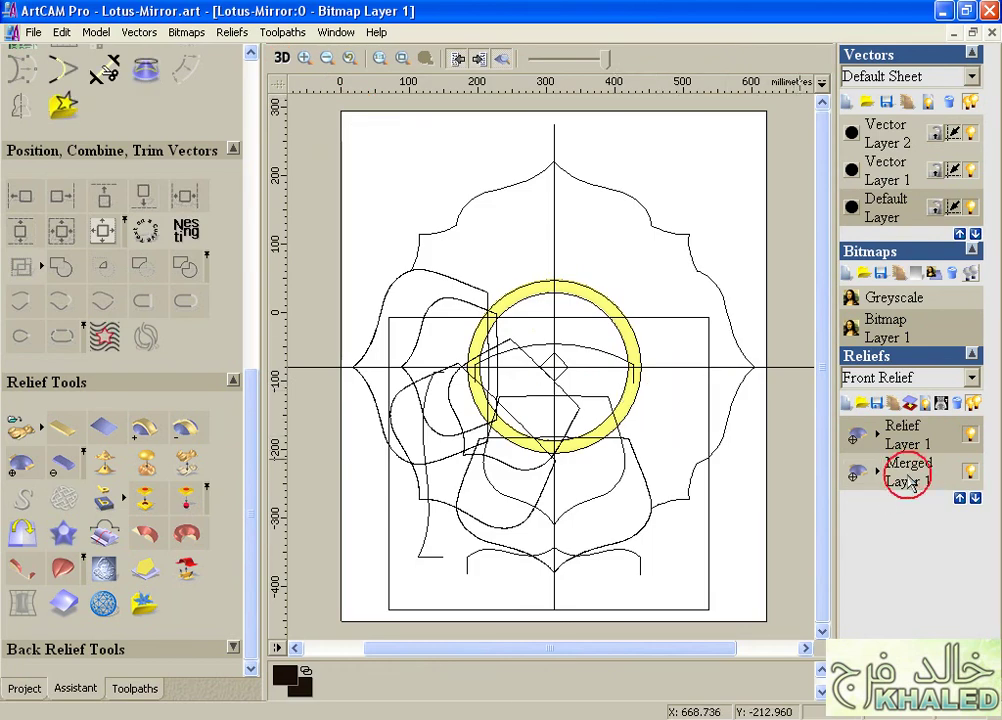
{"action": "left_click", "coordinate": [304, 58]}
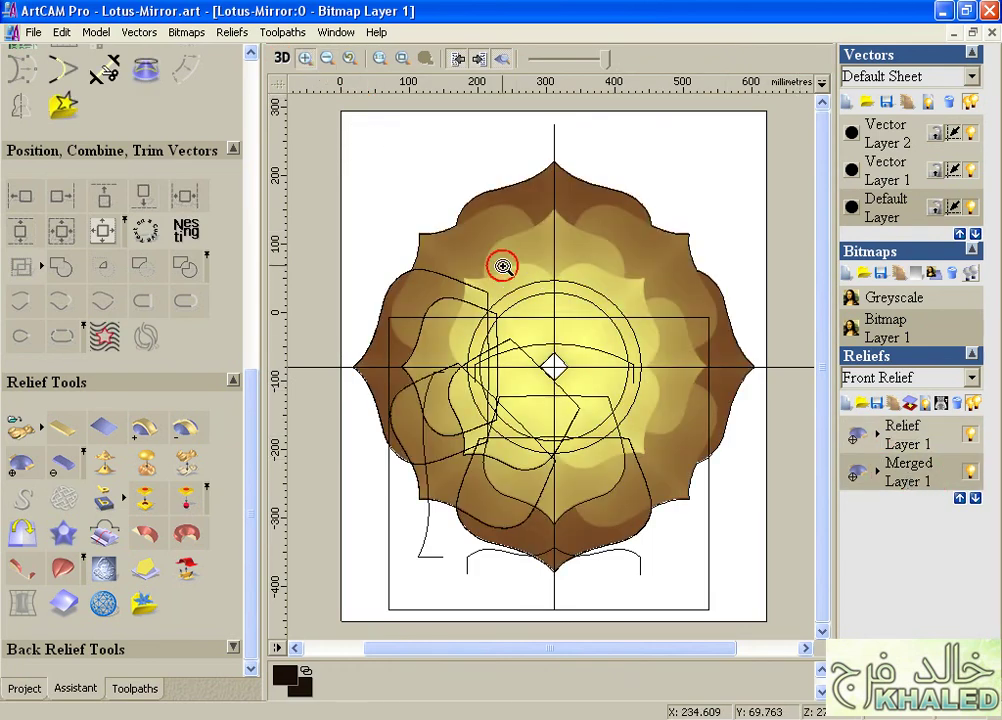
{"action": "left_click_drag", "start_coordinate": [499, 264], "coordinate": [591, 353]}
{"action": "left_click", "coordinate": [545, 322]}
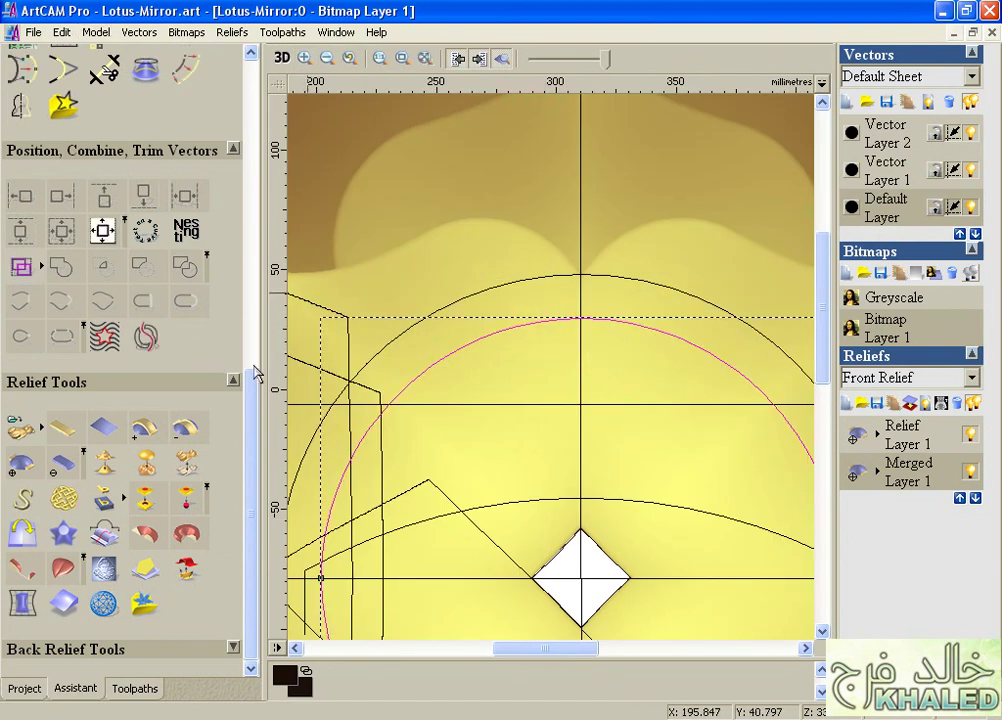
{"action": "left_click_drag", "start_coordinate": [256, 373], "coordinate": [258, 280]}
{"action": "left_click", "coordinate": [186, 321]}
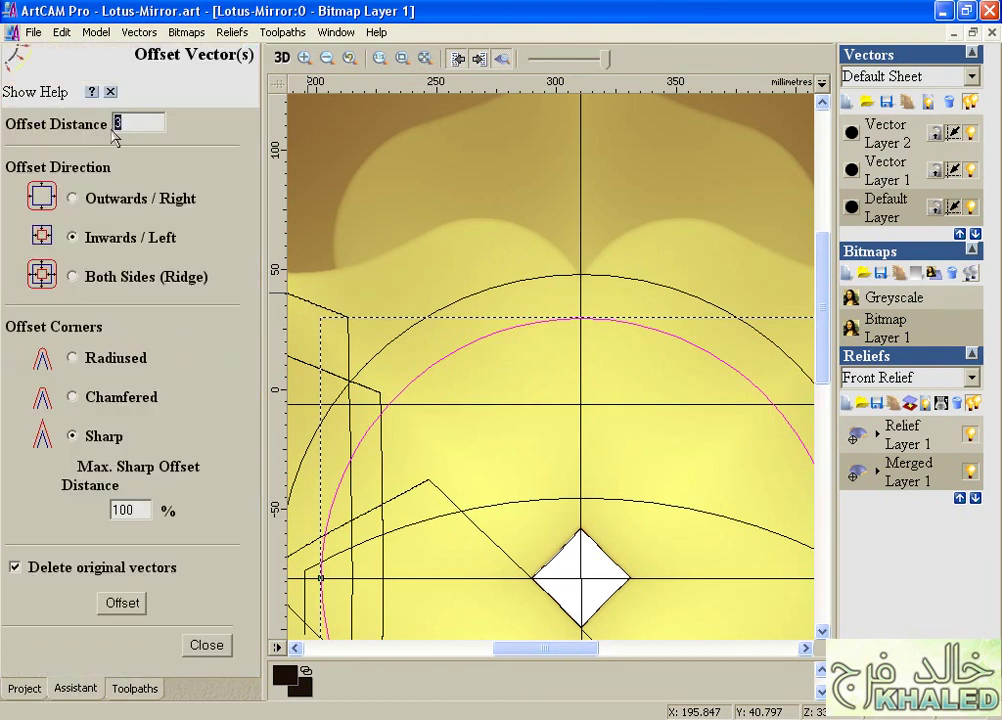
{"action": "left_click", "coordinate": [72, 197]}
{"action": "left_click", "coordinate": [15, 567]}
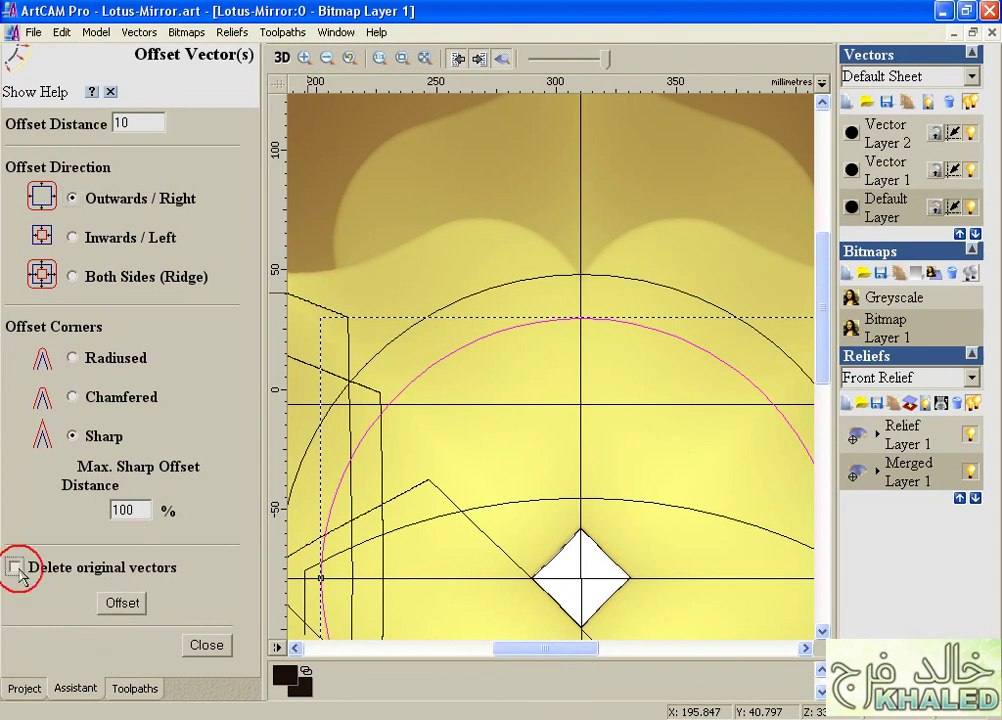
{"action": "left_click", "coordinate": [123, 604]}
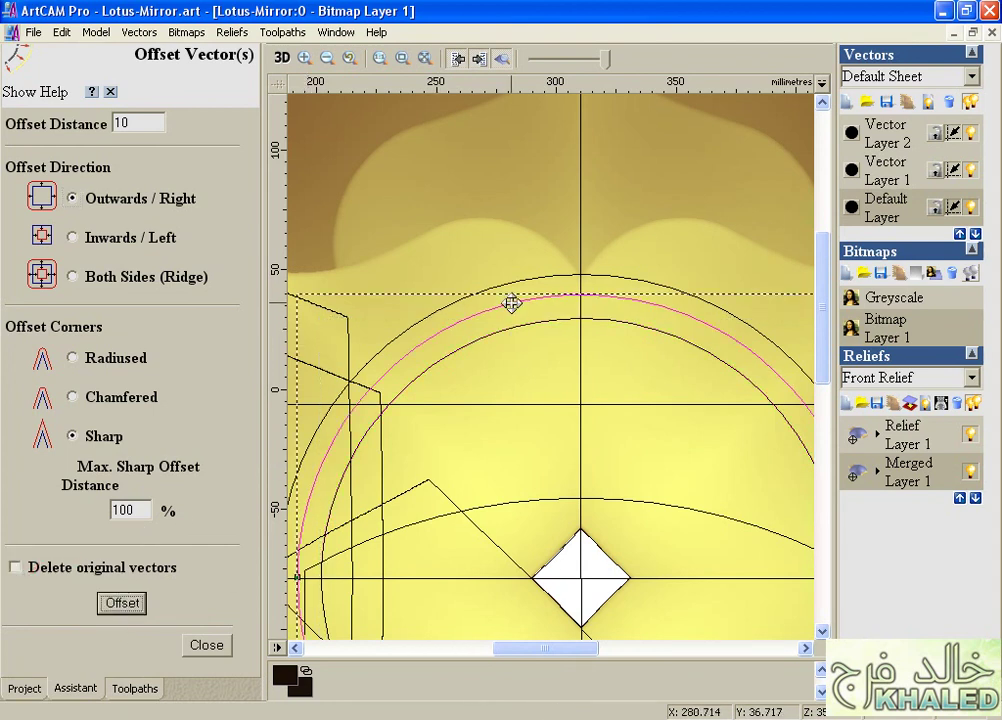
- Zero the lotus relief inside the new offset circle and compare the opening with the mirror photo
{"action": "double_click", "coordinate": [511, 304]}
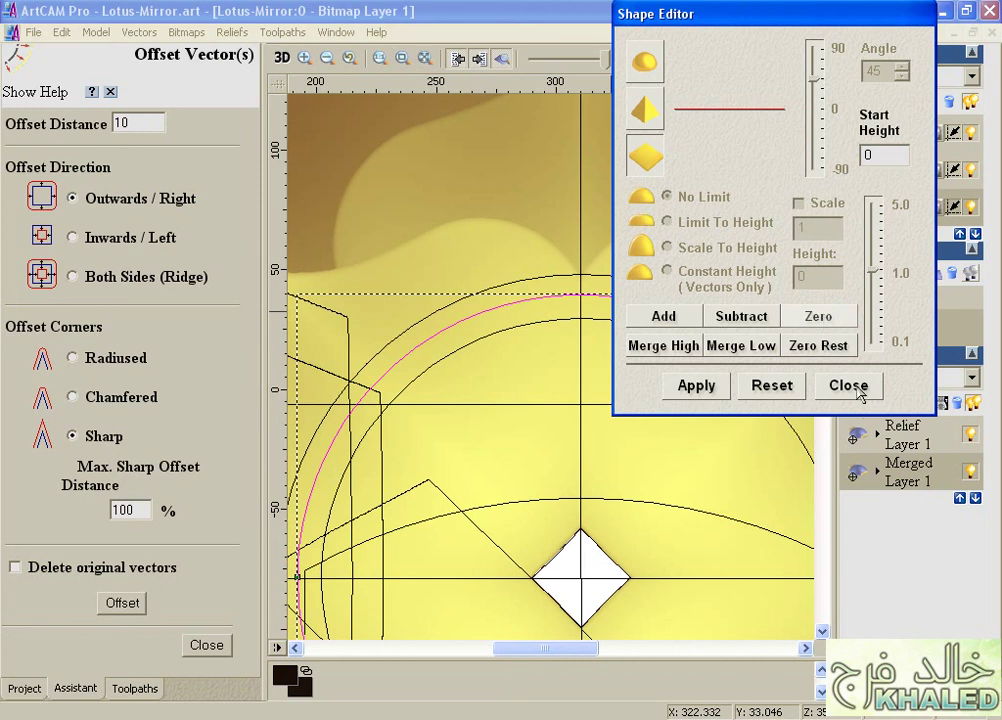
{"action": "left_click", "coordinate": [502, 58]}
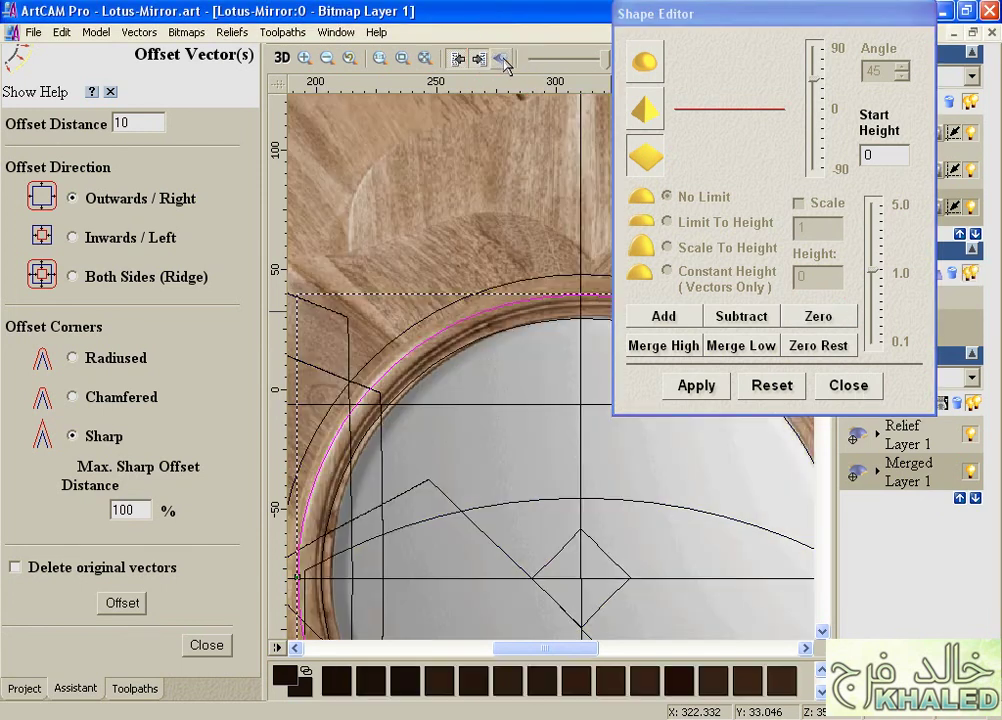
{"action": "left_click", "coordinate": [503, 60]}
{"action": "left_click", "coordinate": [326, 58]}
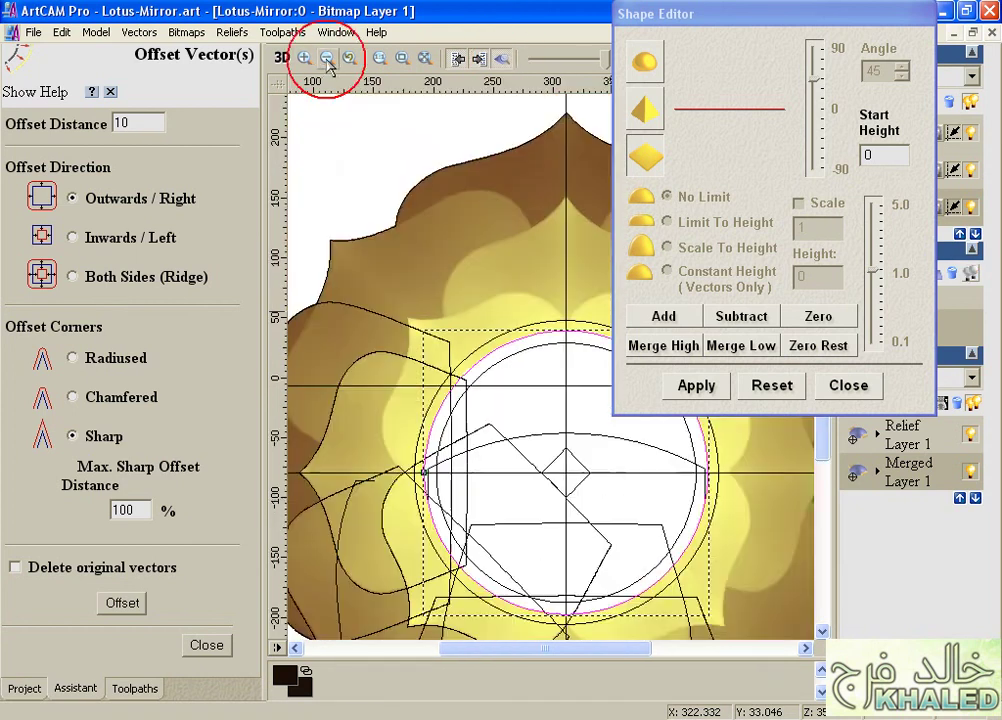
{"action": "left_click", "coordinate": [326, 58]}
{"action": "left_click", "coordinate": [845, 385]}
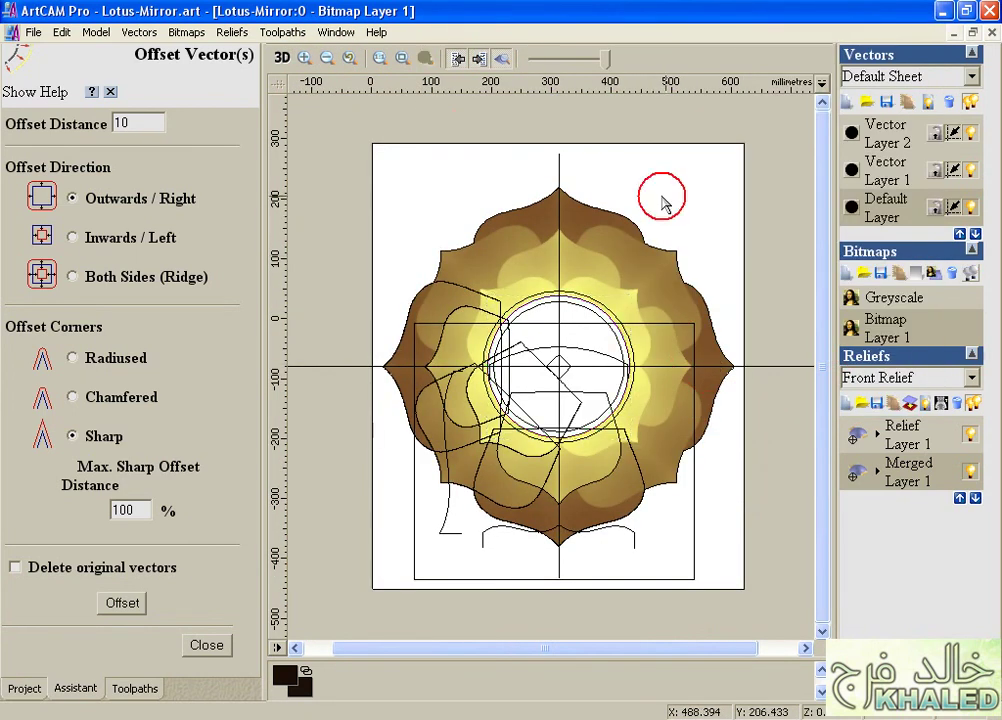
- Merge the visible ring and lotus reliefs into a new layer, then delete Merged Layer 1 and Relief Layer 1
{"action": "left_click", "coordinate": [281, 57]}
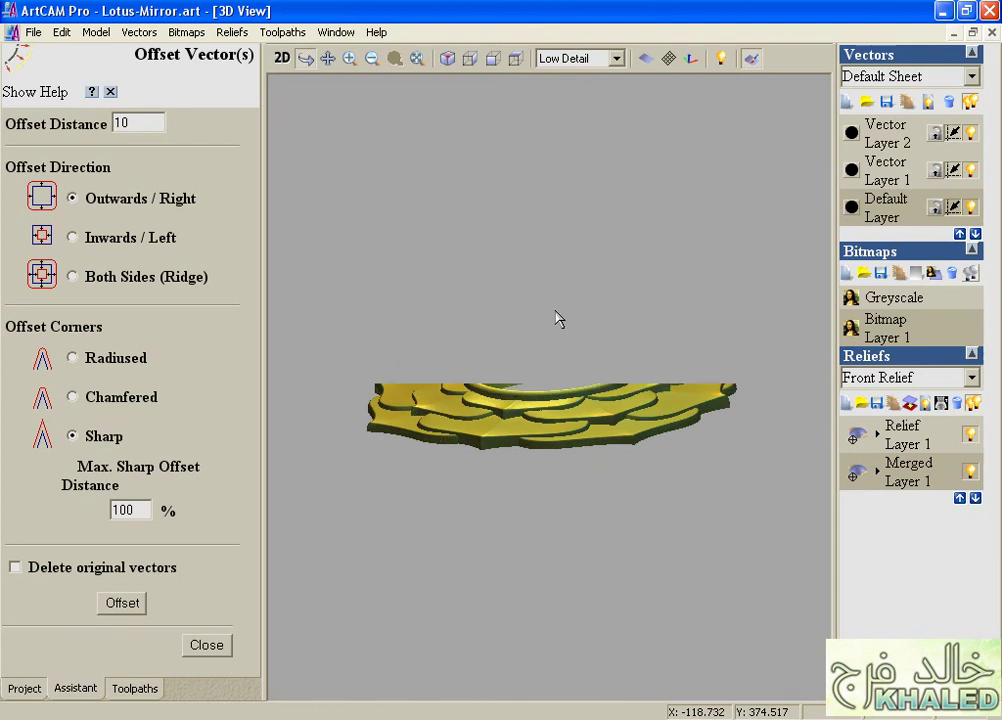
{"action": "left_click_drag", "start_coordinate": [555, 391], "coordinate": [611, 541]}
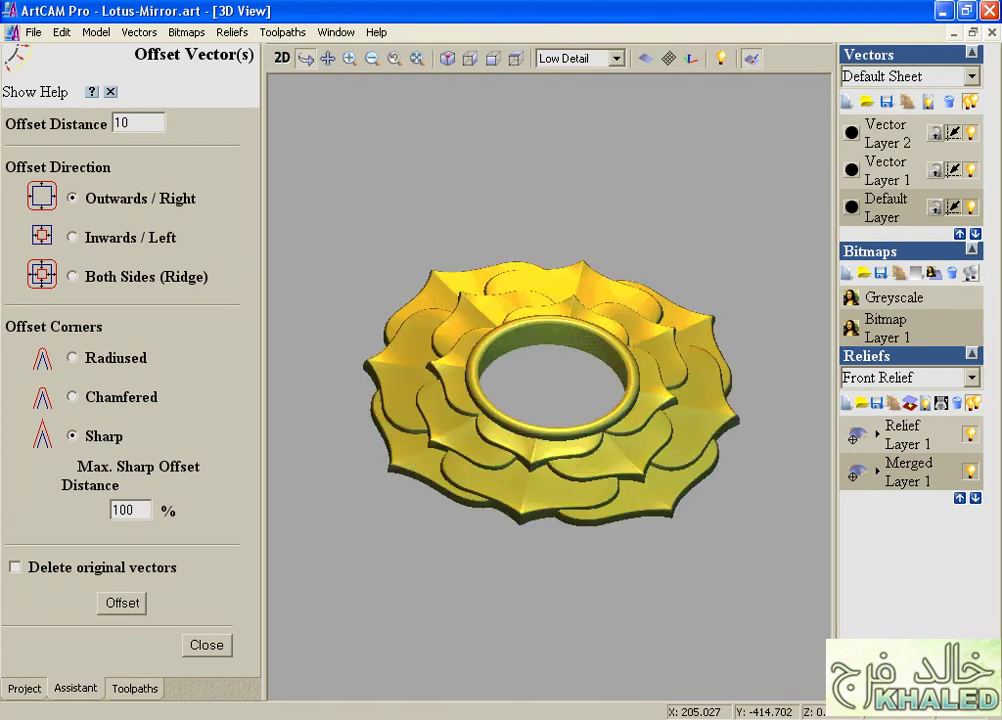
{"action": "left_click_drag", "start_coordinate": [388, 594], "coordinate": [371, 521]}
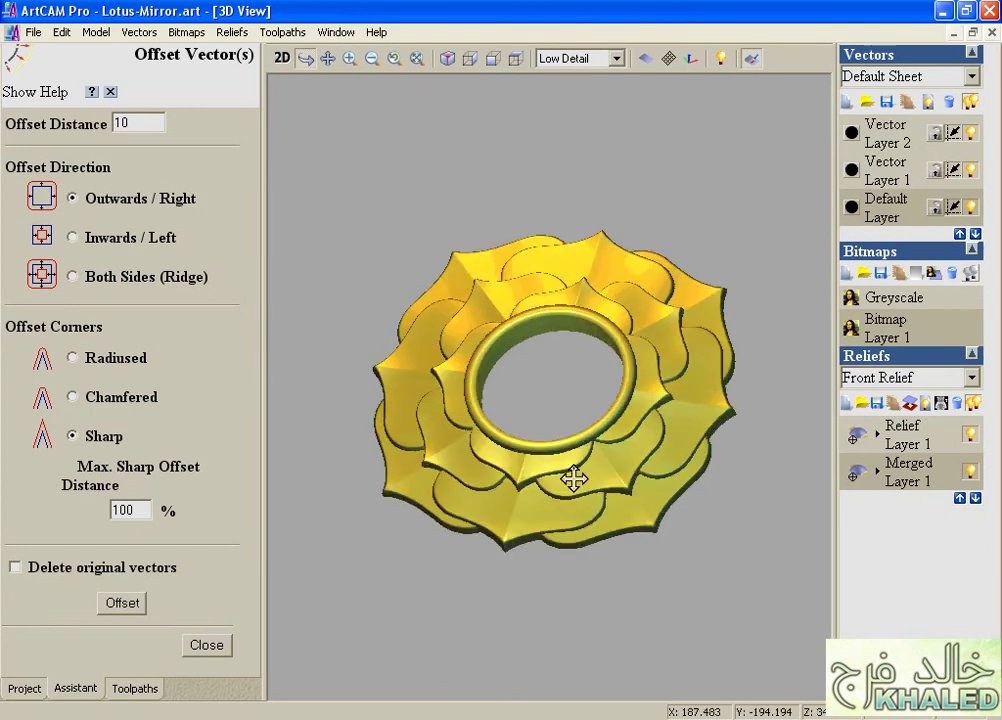
{"action": "left_click", "coordinate": [926, 407]}
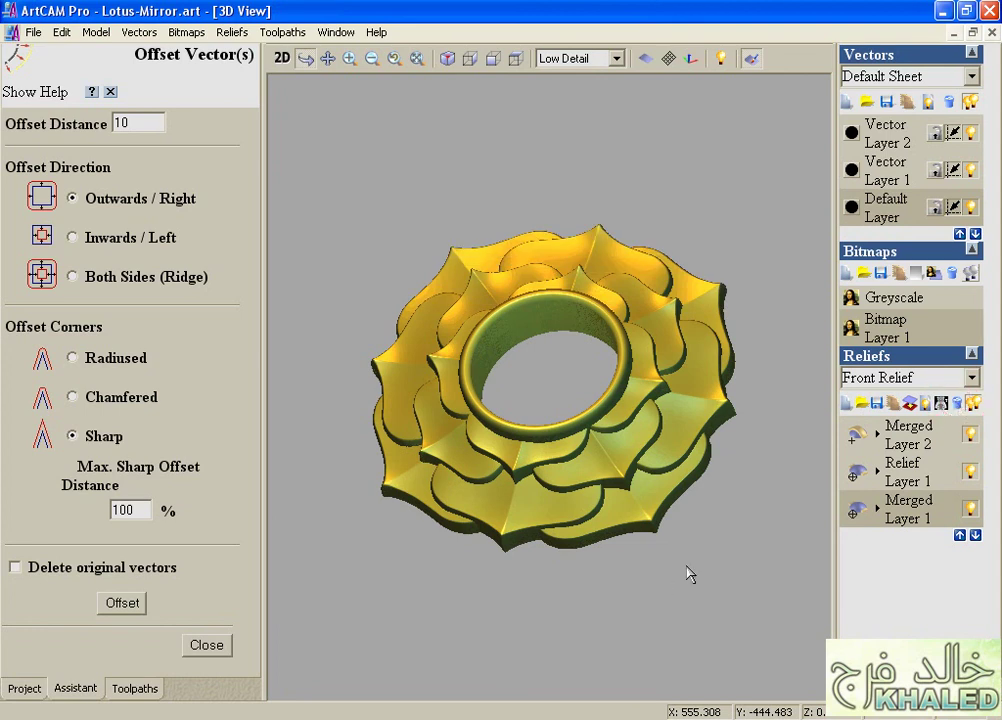
{"action": "key", "text": "Delete"}
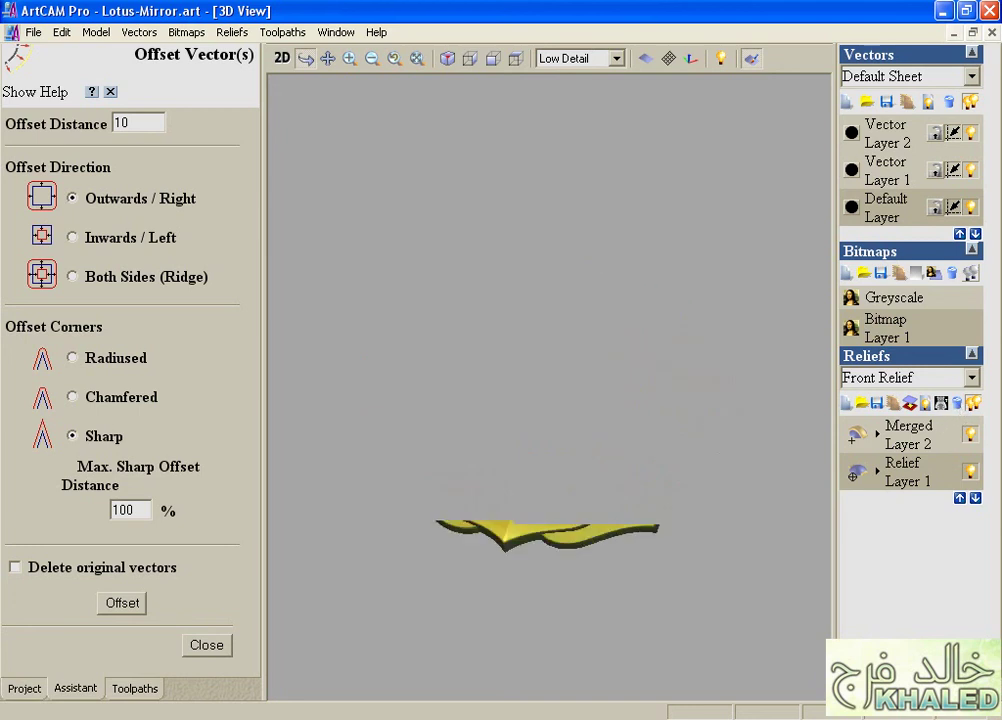
{"action": "left_click", "coordinate": [957, 403]}
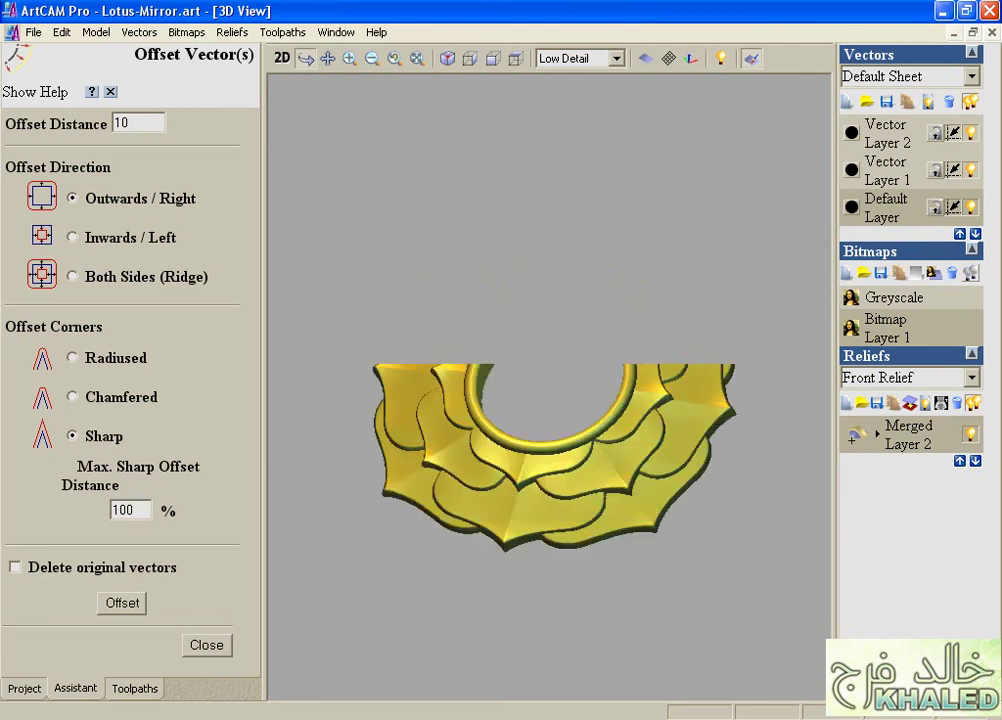
- Finish the vector offset and scale the relief height of the whole Merged Layer 2 to 30 mm
{"action": "left_click", "coordinate": [515, 58]}
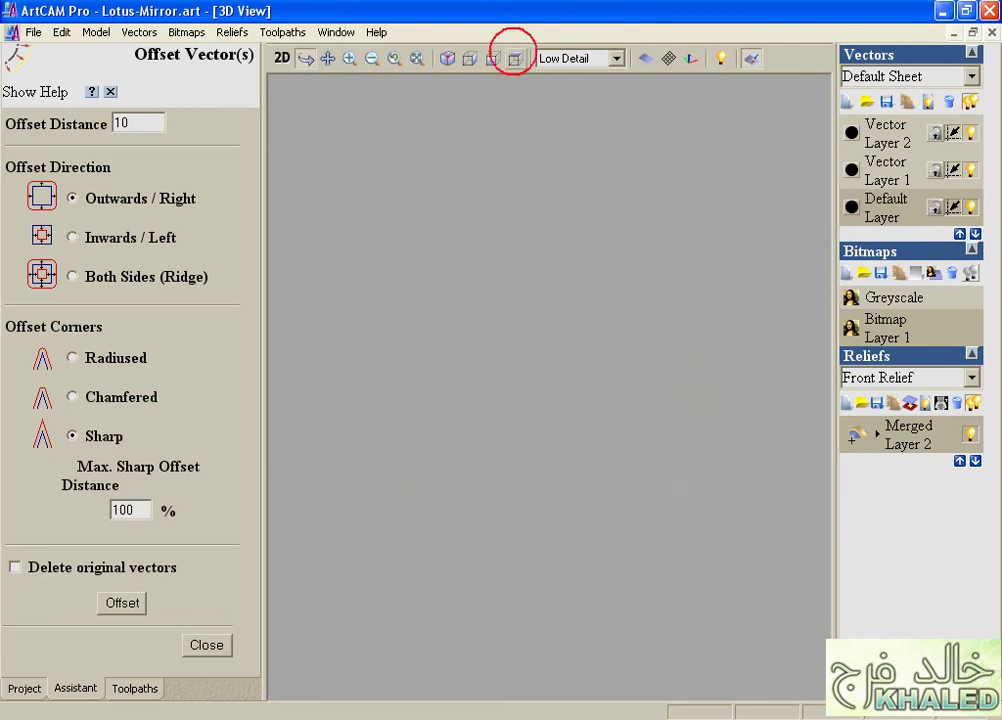
{"action": "left_click_drag", "start_coordinate": [422, 300], "coordinate": [458, 139]}
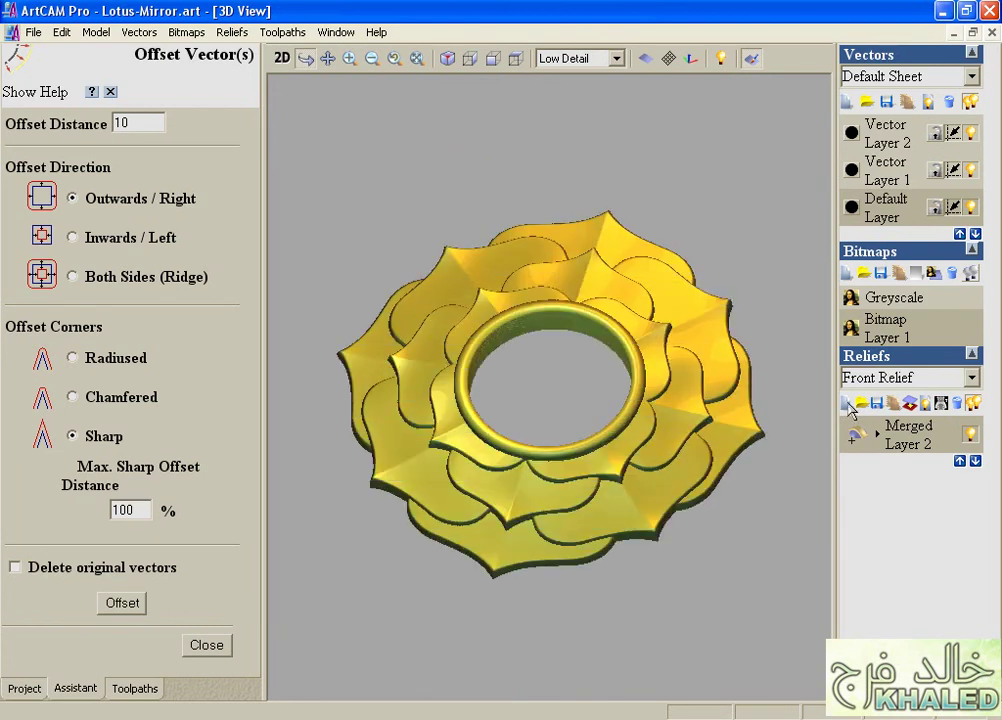
{"action": "left_click", "coordinate": [206, 645]}
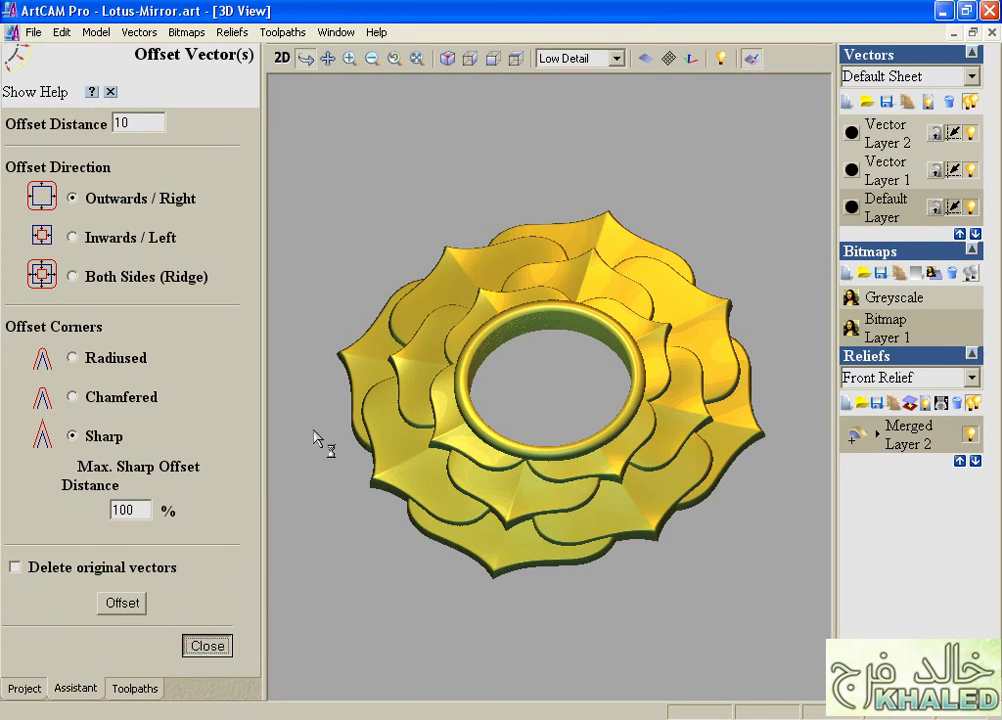
{"action": "left_click_drag", "start_coordinate": [259, 403], "coordinate": [240, 377]}
{"action": "scroll", "coordinate": [240, 377], "scroll_direction": "down", "scroll_amount": 3}
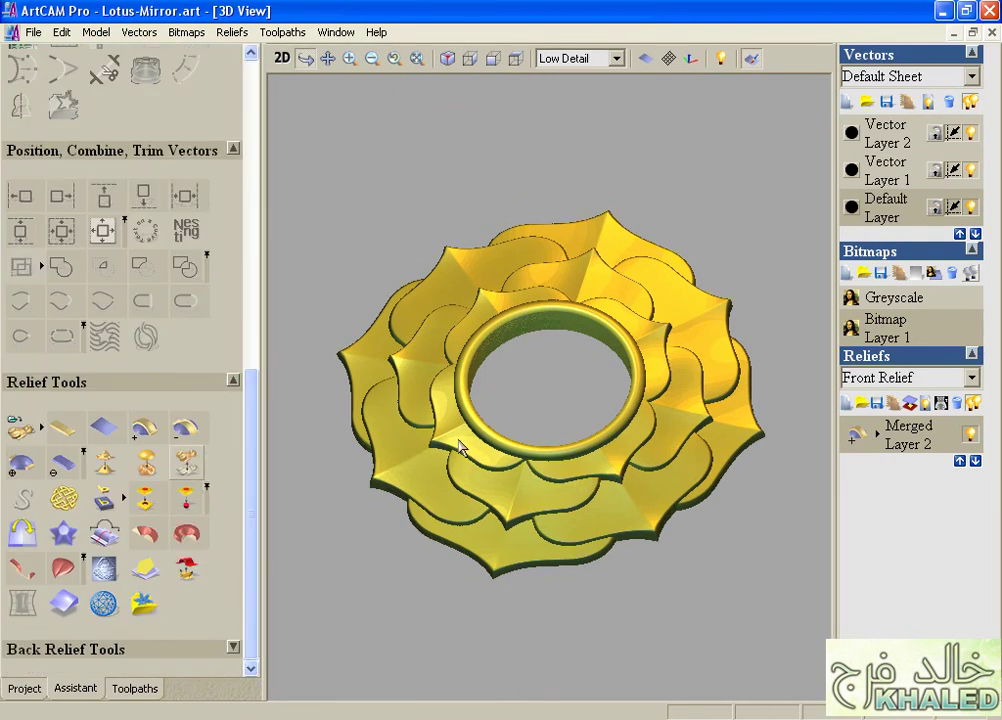
{"action": "left_click_drag", "start_coordinate": [408, 424], "coordinate": [212, 425]}
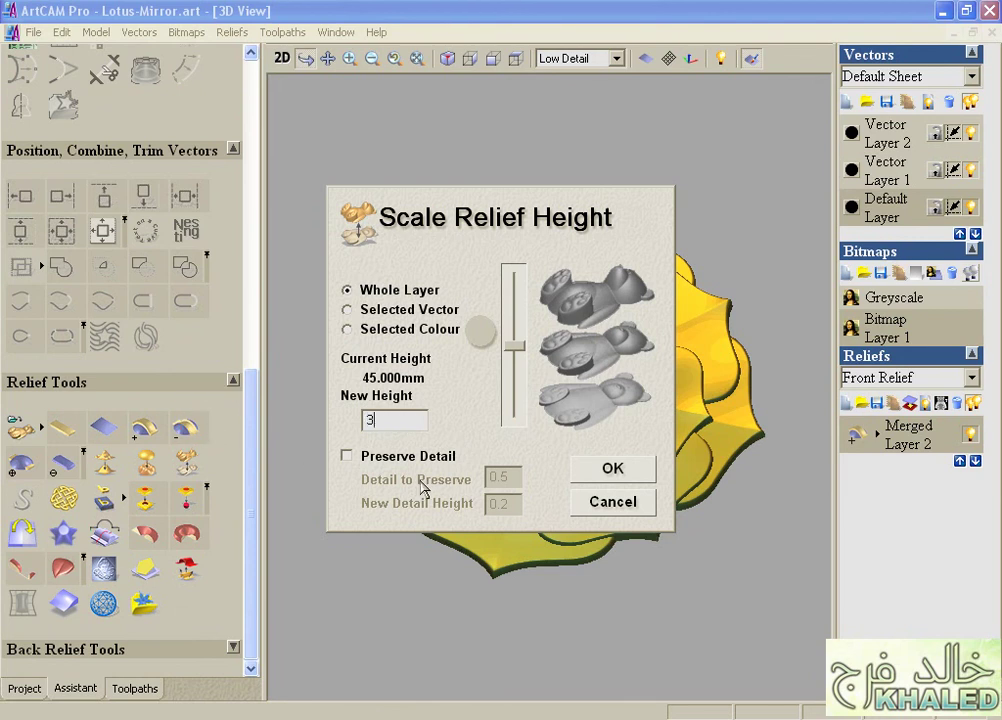
{"action": "left_click", "coordinate": [612, 470]}
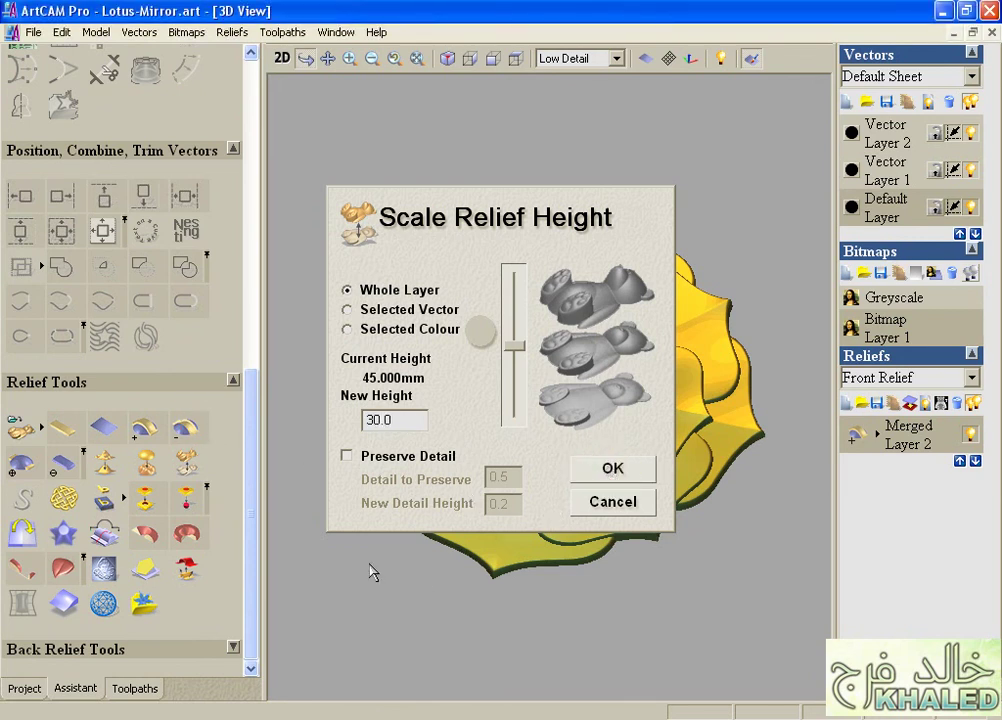
{"action": "key", "text": "Return"}
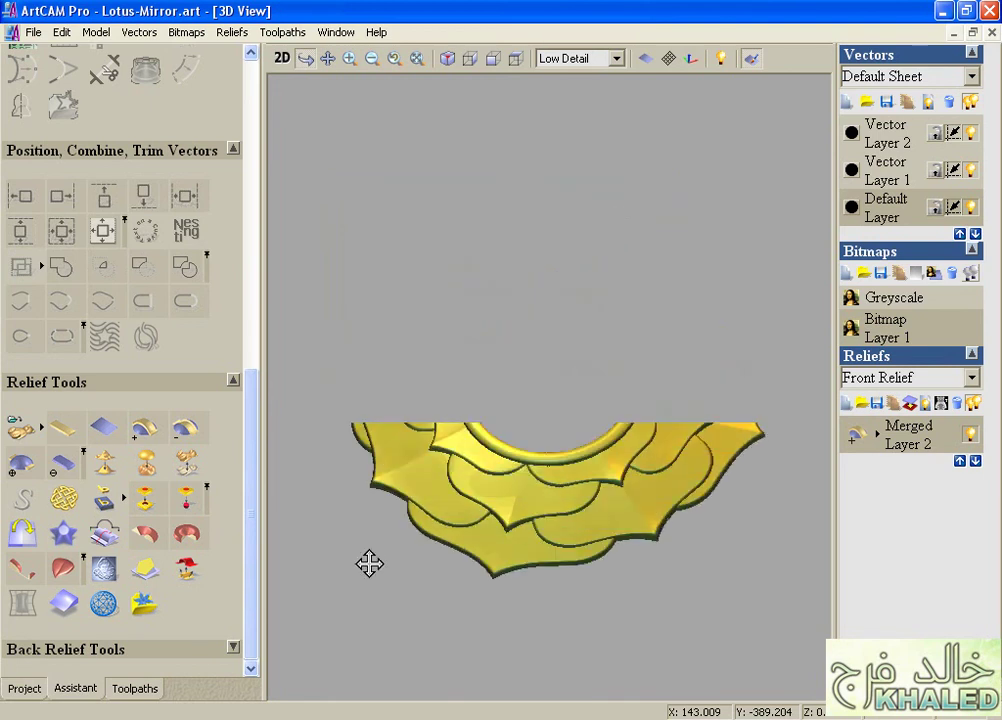
- Hide the zero plane in the 3D view and examine the mirror ring and its opening up close
{"action": "left_click_drag", "start_coordinate": [436, 329], "coordinate": [436, 211]}
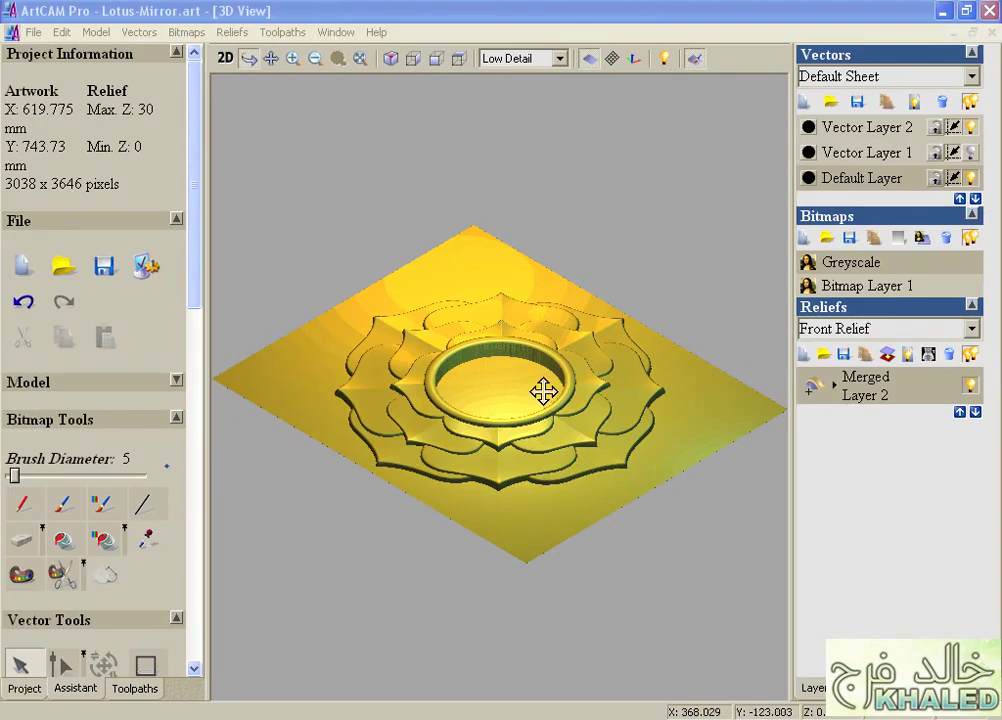
{"action": "left_click_drag", "start_coordinate": [543, 452], "coordinate": [535, 500]}
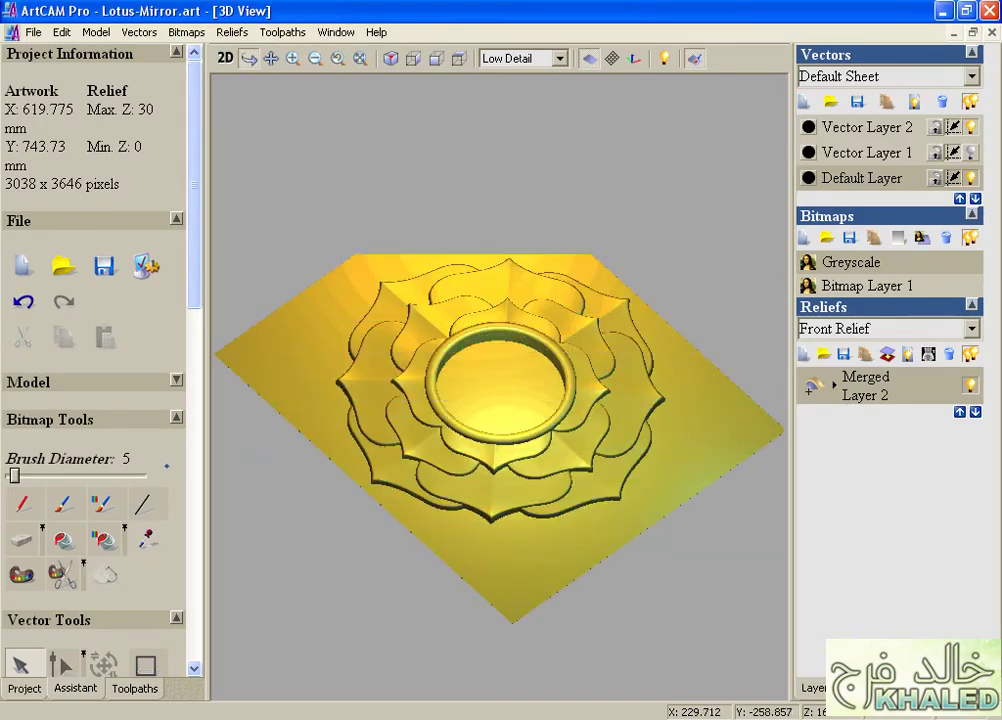
{"action": "left_click", "coordinate": [590, 58]}
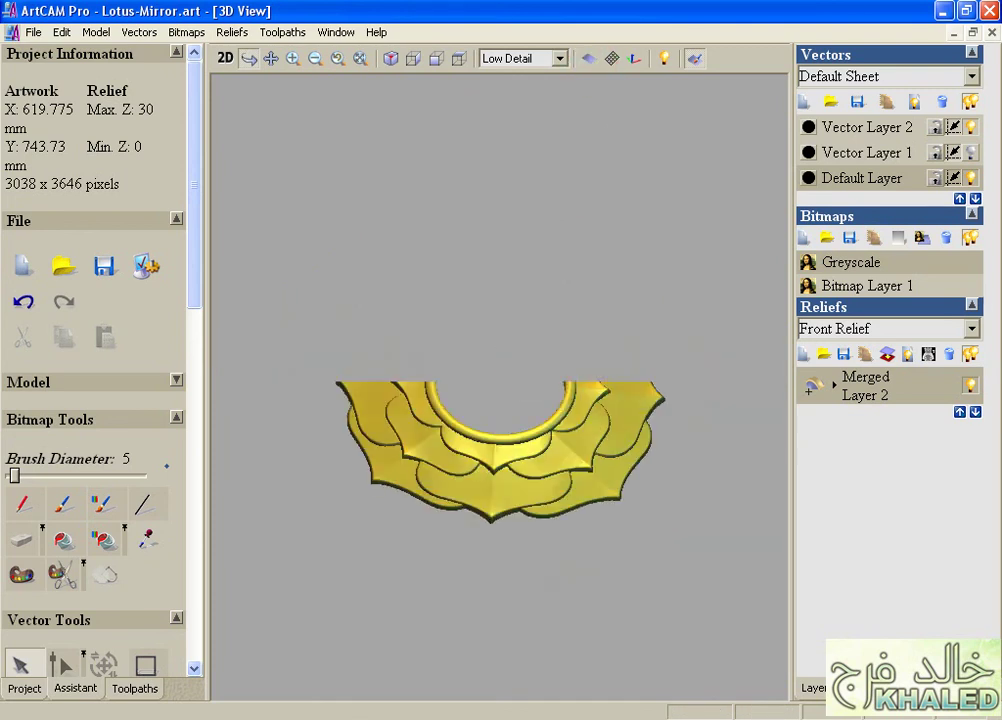
{"action": "scroll", "coordinate": [492, 328], "scroll_direction": "up", "scroll_amount": 8}
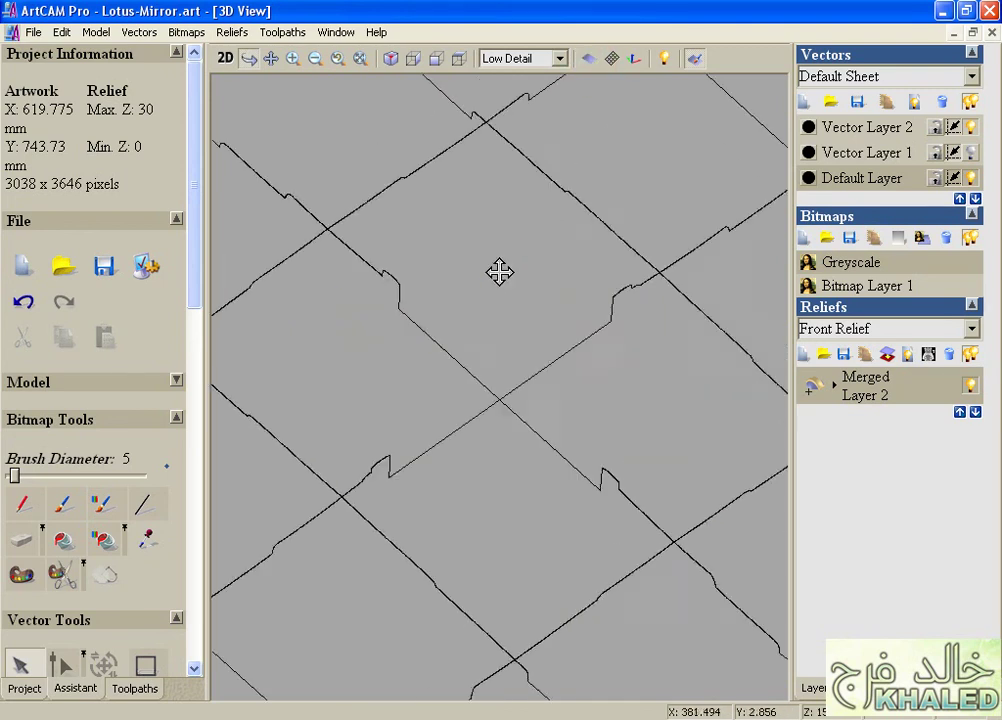
{"action": "left_click_drag", "start_coordinate": [549, 407], "coordinate": [521, 266]}
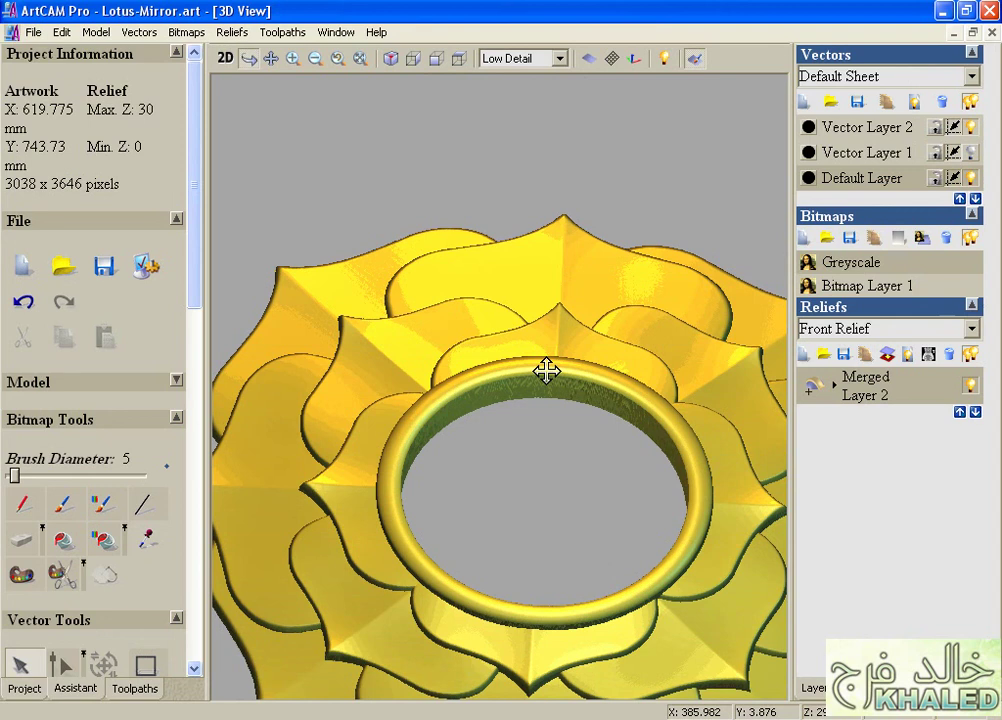
- Add a new relief layer and preview the Merged Layer 2 relief beneath the vectors in the 2D view
{"action": "left_click", "coordinate": [804, 356]}
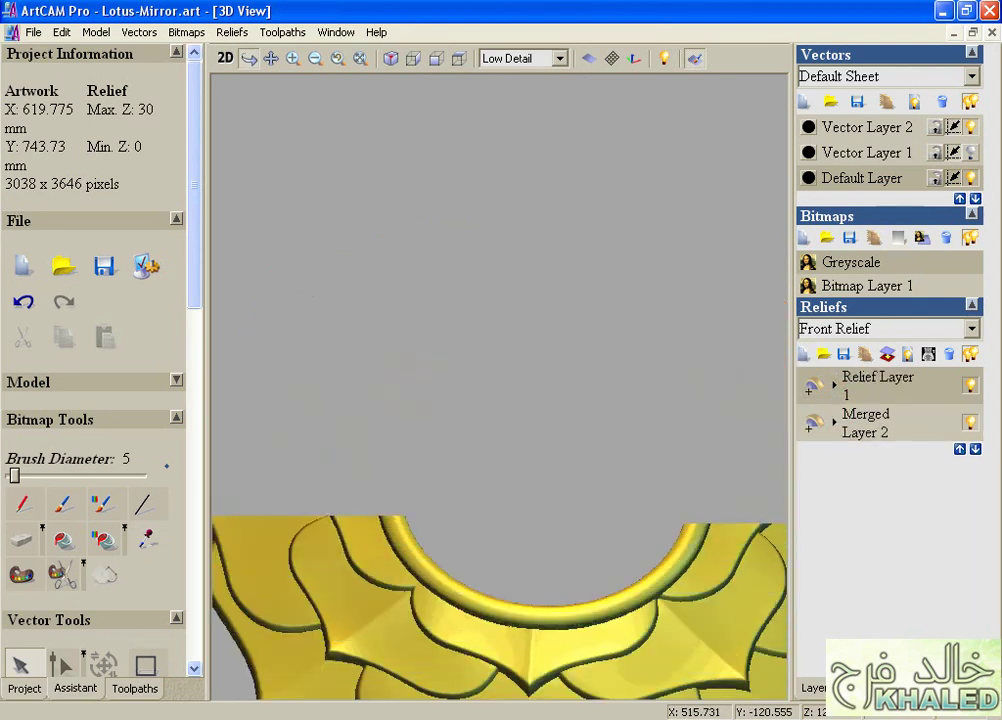
{"action": "left_click", "coordinate": [225, 57]}
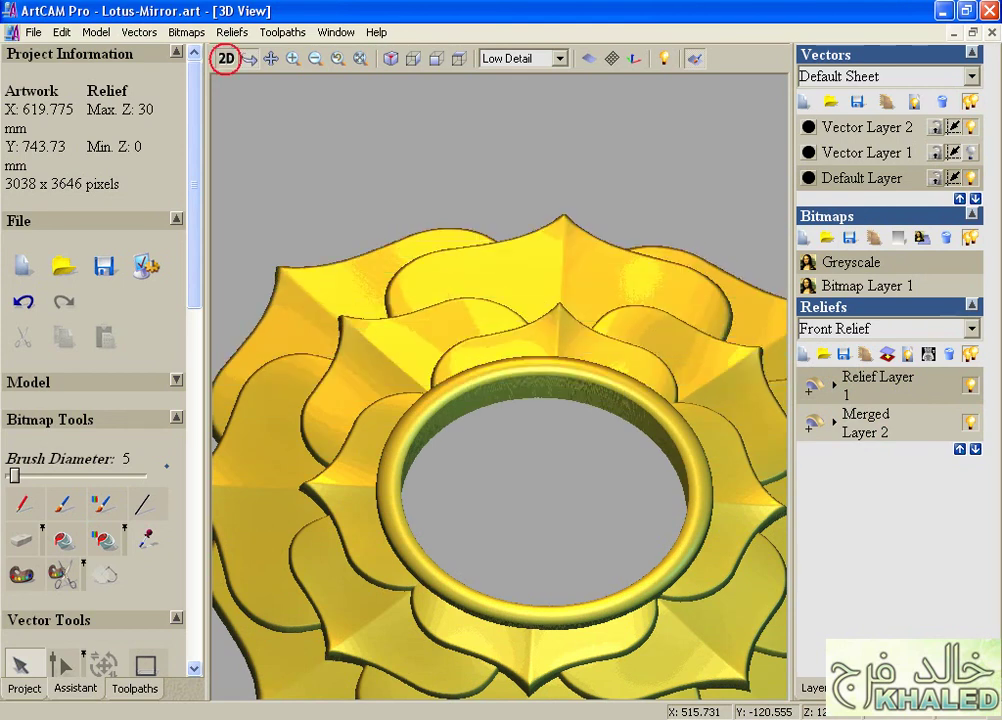
{"action": "left_click", "coordinate": [247, 59]}
{"action": "left_click_drag", "start_coordinate": [468, 324], "coordinate": [514, 367]}
{"action": "left_click", "coordinate": [447, 59]}
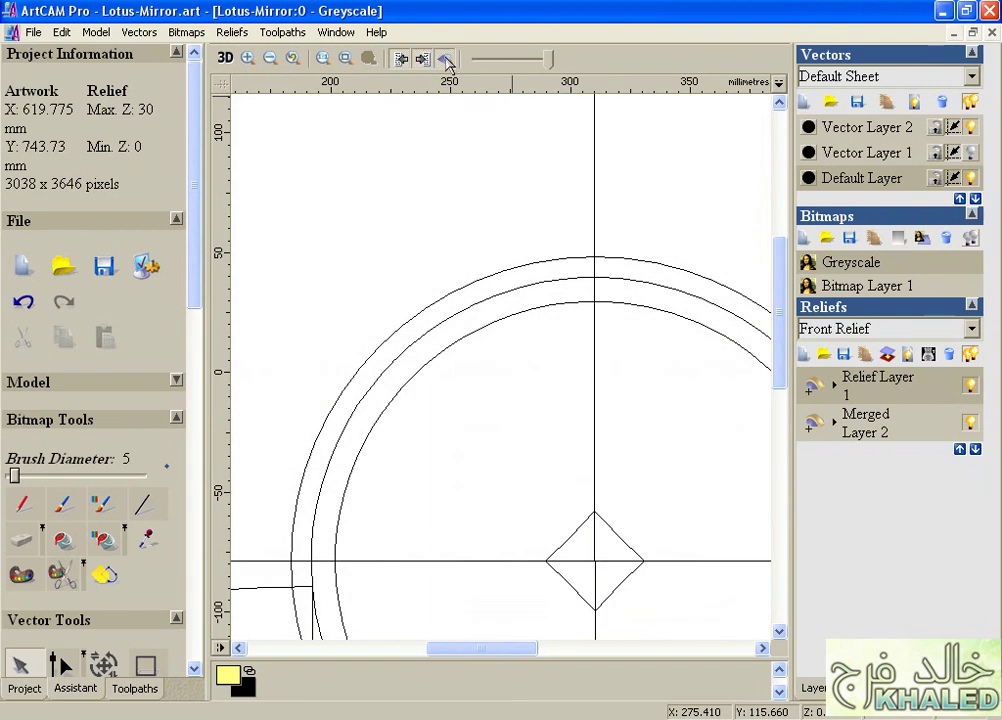
{"action": "left_click", "coordinate": [855, 424]}
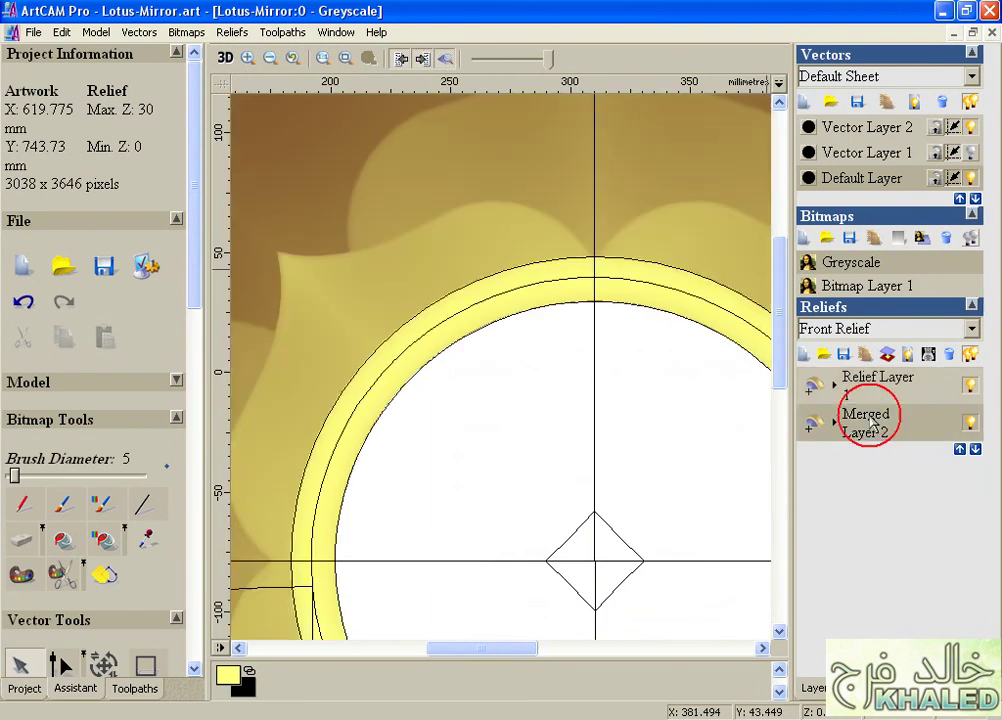
- Fill the inner mirror circle with a flat plane of 20 mm start height on Relief Layer 1, using Merge High
{"action": "left_click", "coordinate": [521, 312]}
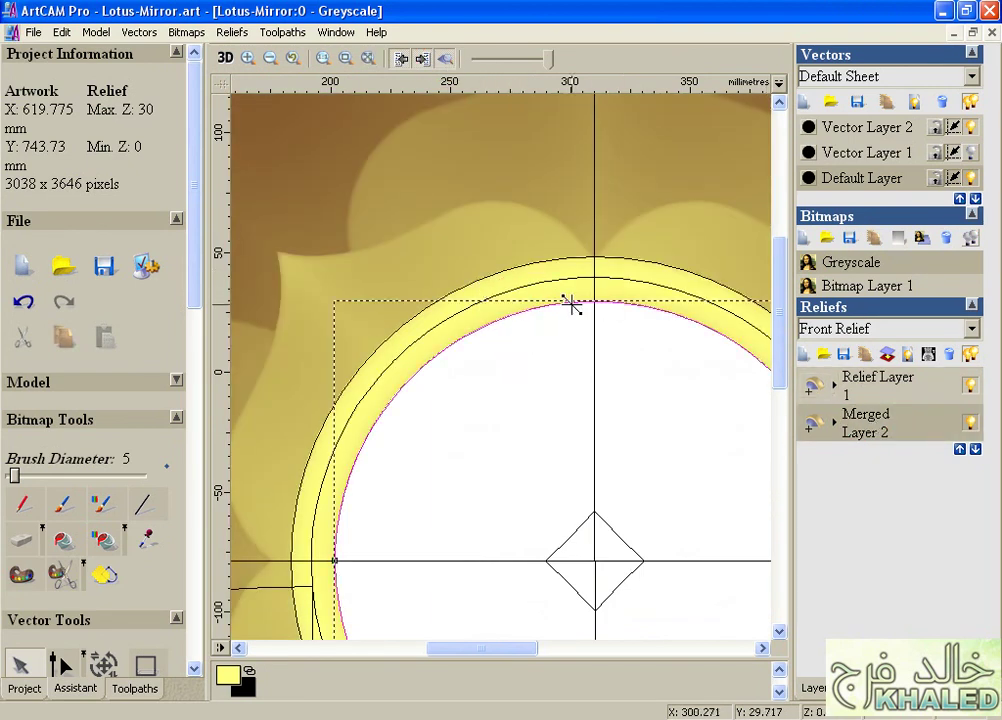
{"action": "double_click", "coordinate": [501, 320]}
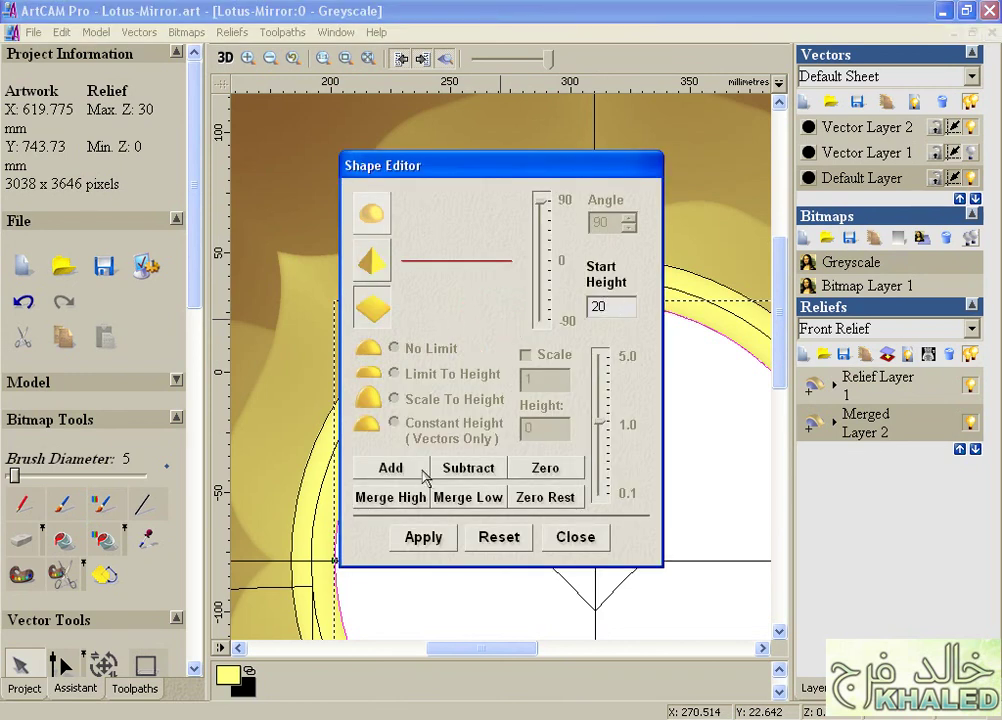
{"action": "left_click", "coordinate": [897, 384]}
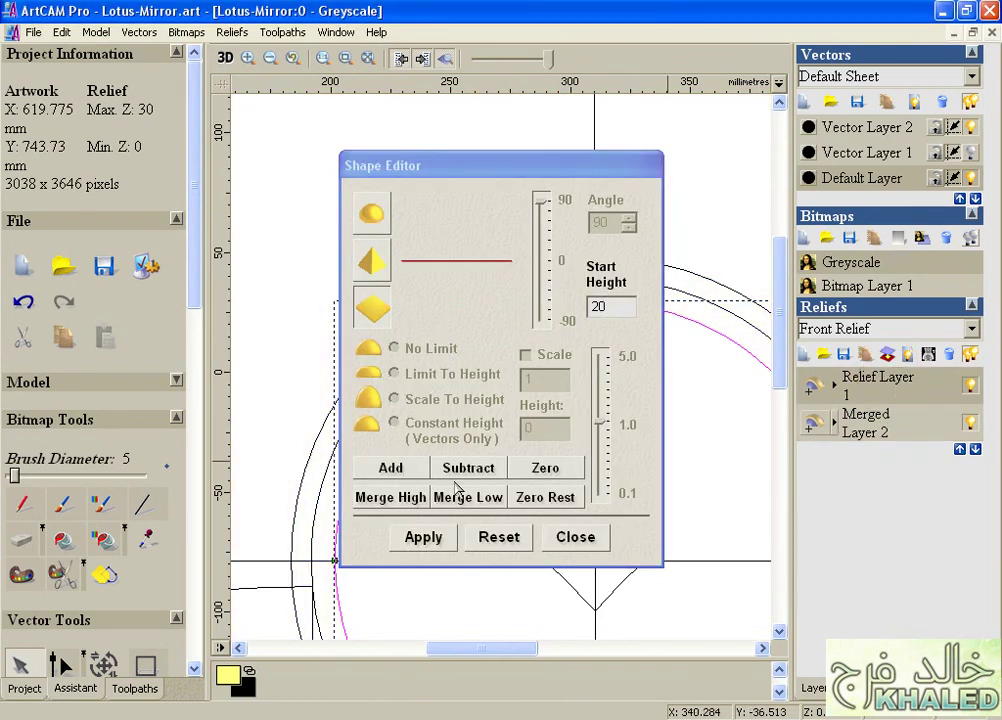
{"action": "left_click", "coordinate": [393, 498]}
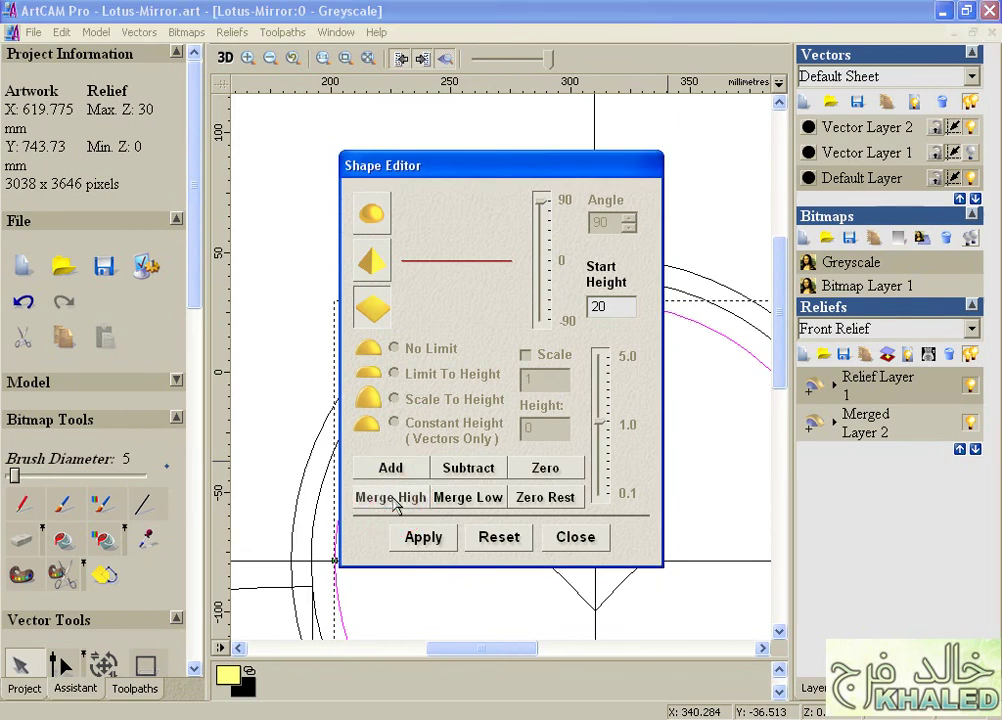
{"action": "left_click", "coordinate": [575, 537]}
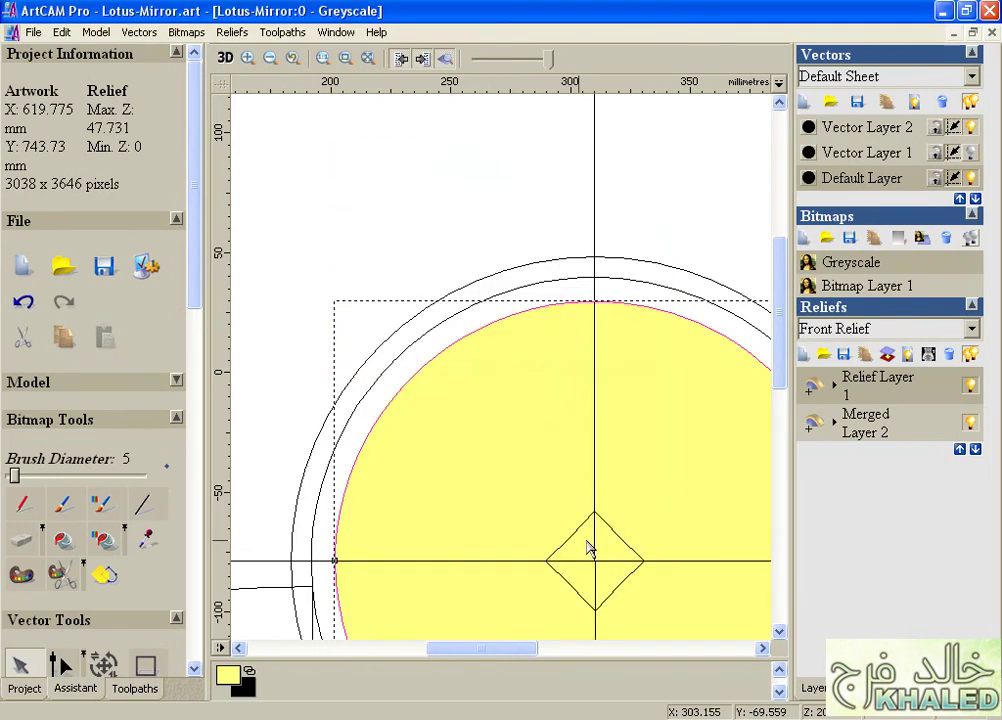
- Set the combine mode of Relief Layer 1 and Merged Layer 2 to Merge High and check the mirror surface in 3D
{"action": "left_click", "coordinate": [225, 58]}
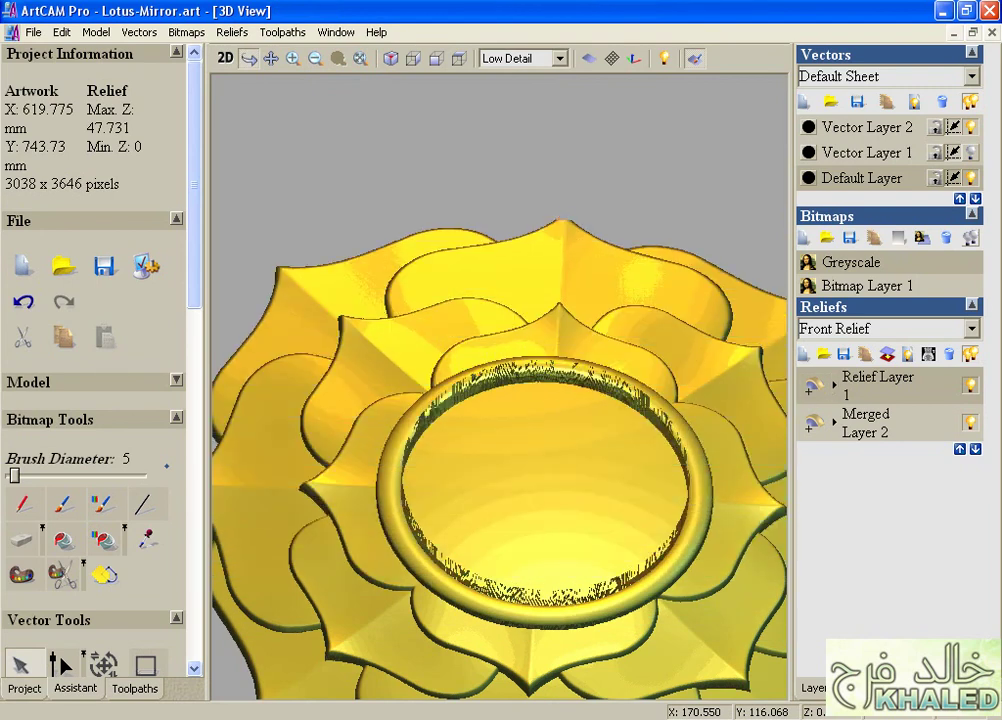
{"action": "left_click", "coordinate": [835, 385]}
{"action": "left_click", "coordinate": [899, 388]}
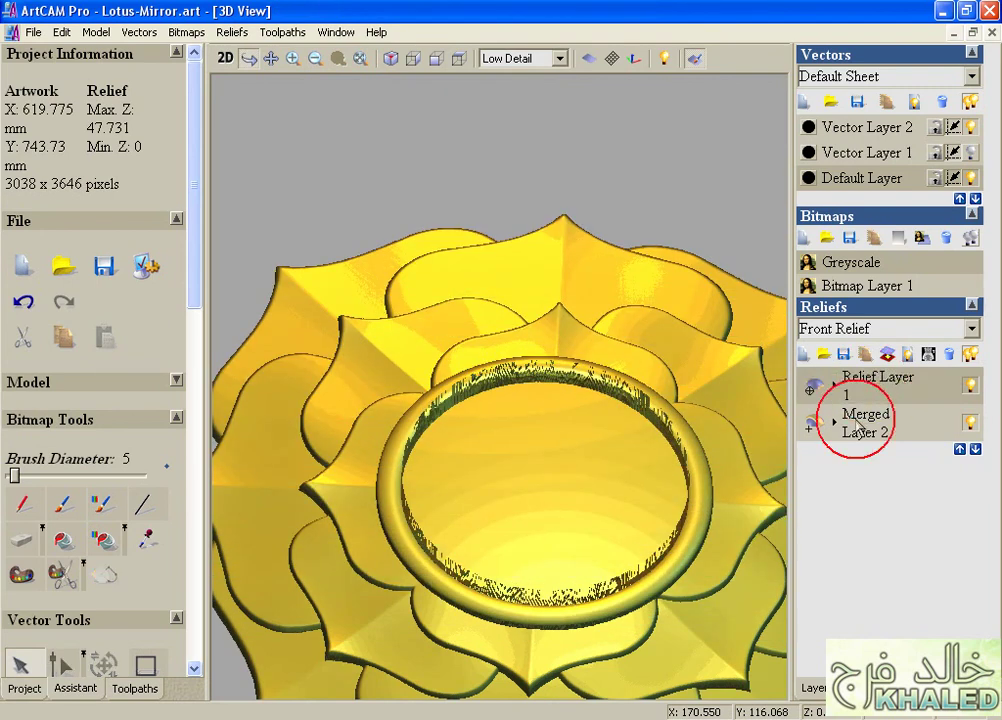
{"action": "left_click", "coordinate": [815, 422]}
{"action": "left_click", "coordinate": [855, 420]}
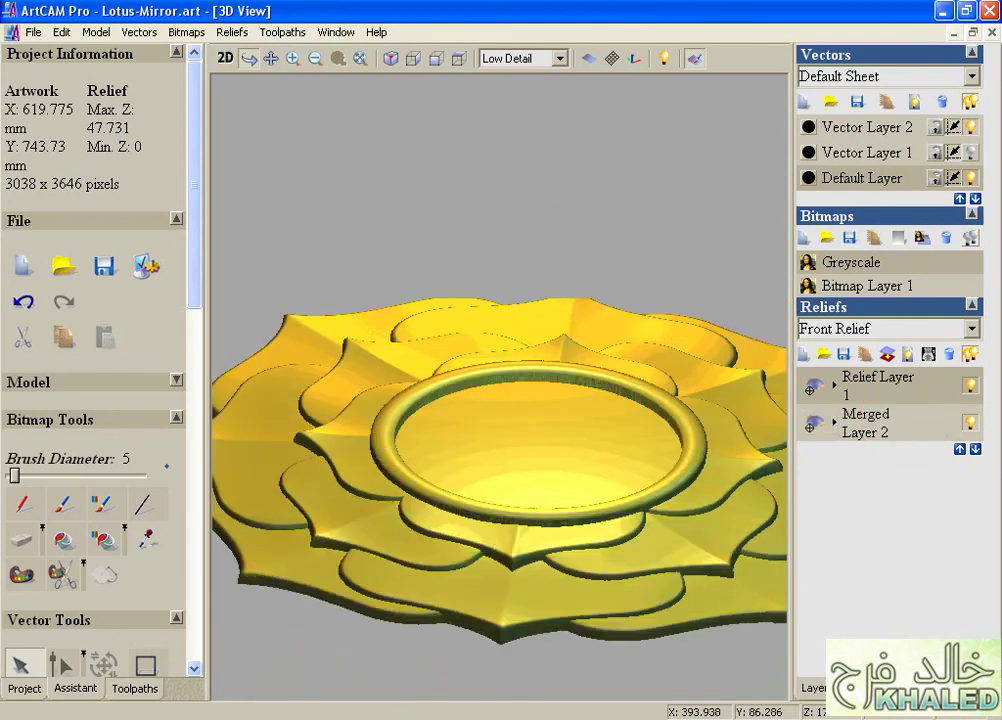
{"action": "left_click_drag", "start_coordinate": [540, 410], "coordinate": [557, 510]}
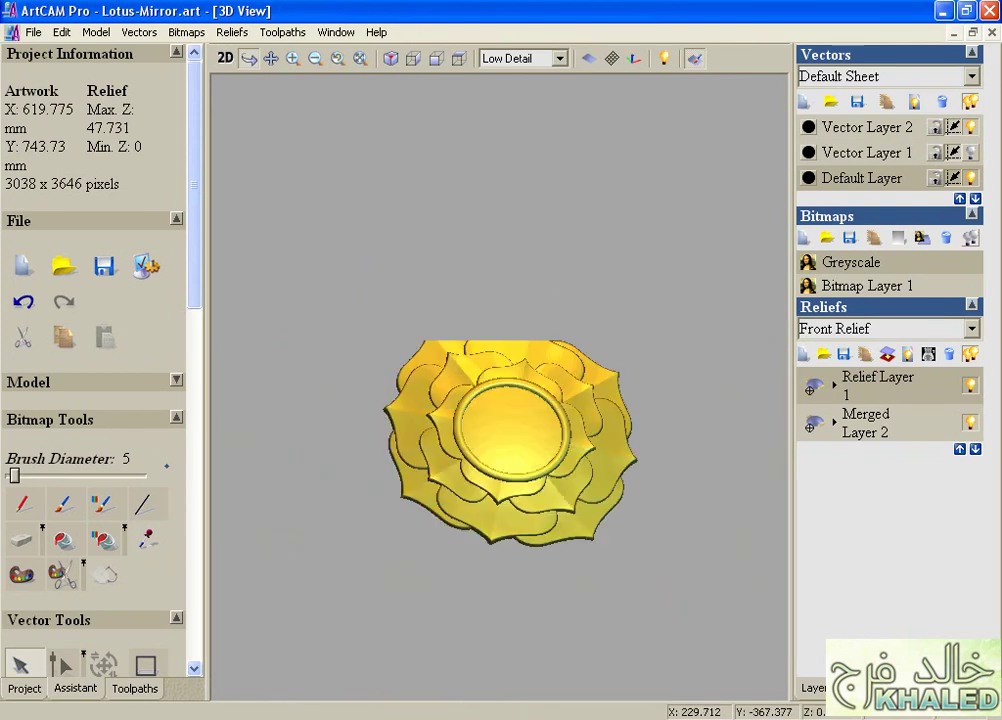
- Show the whole model in 2D and create a new greyscale bitmap from the composite relief
{"action": "left_click", "coordinate": [227, 59]}
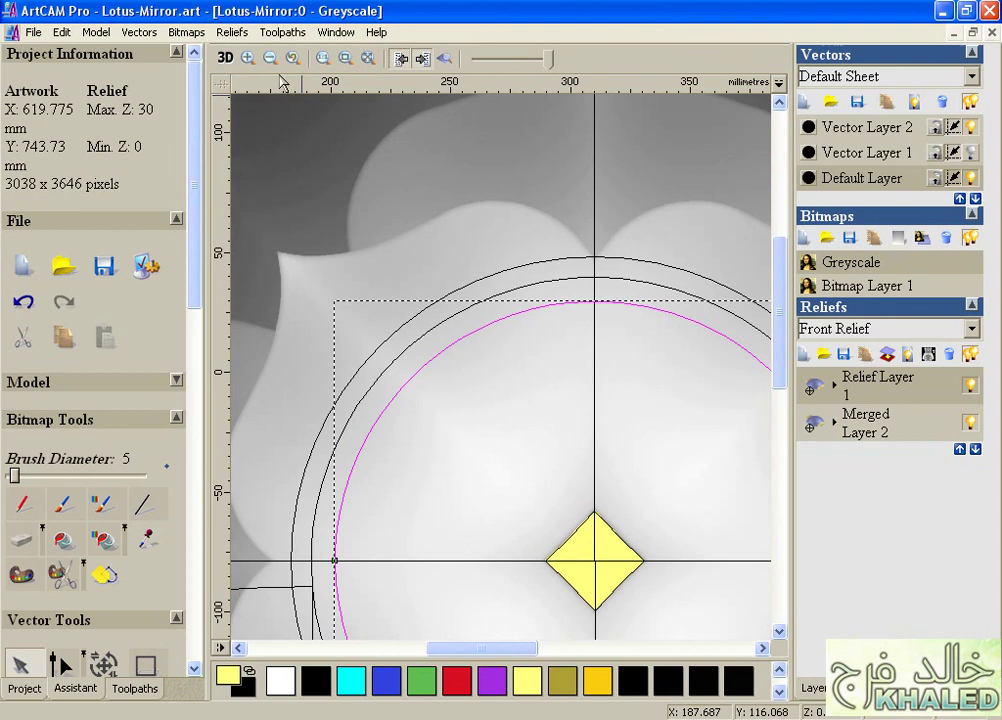
{"action": "left_click", "coordinate": [269, 58]}
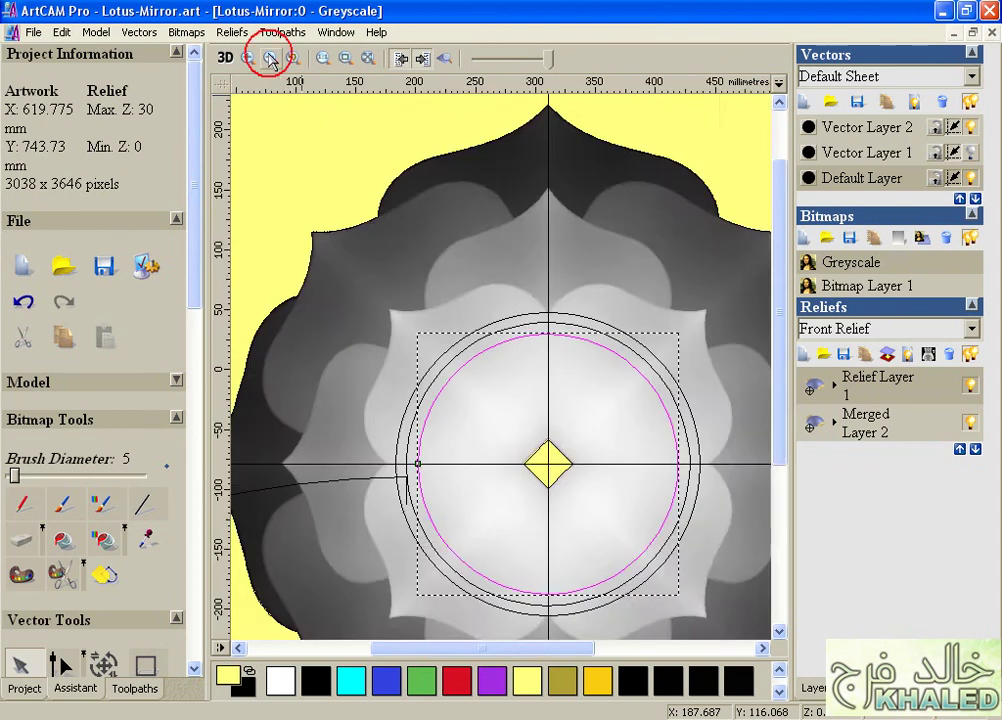
{"action": "left_click", "coordinate": [95, 33]}
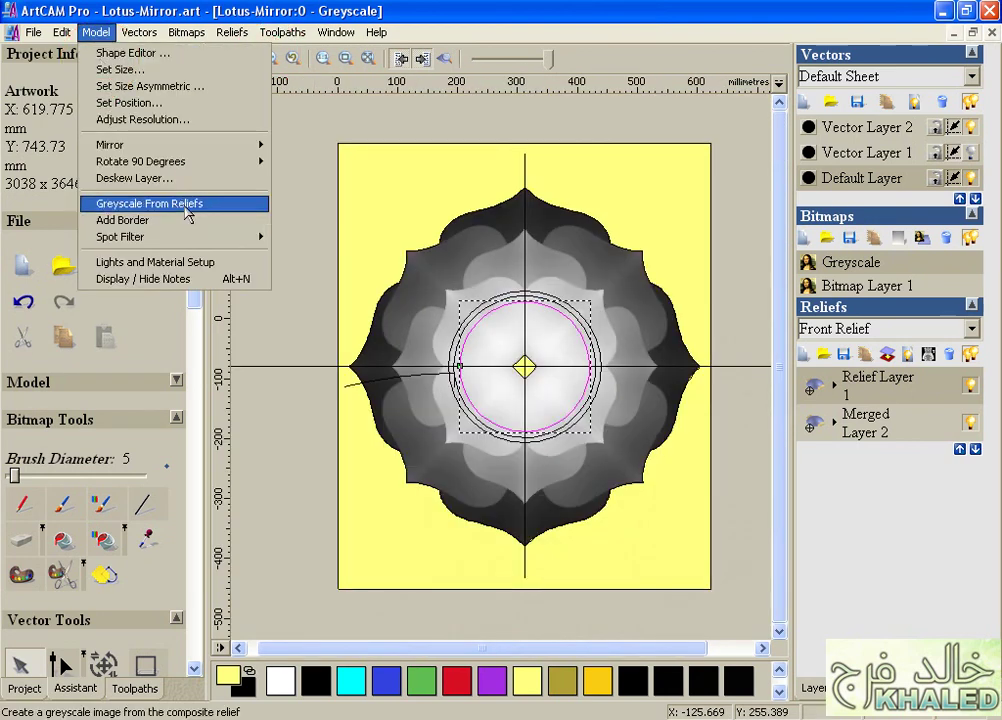
{"action": "left_click", "coordinate": [265, 203]}
{"action": "left_click", "coordinate": [291, 233]}
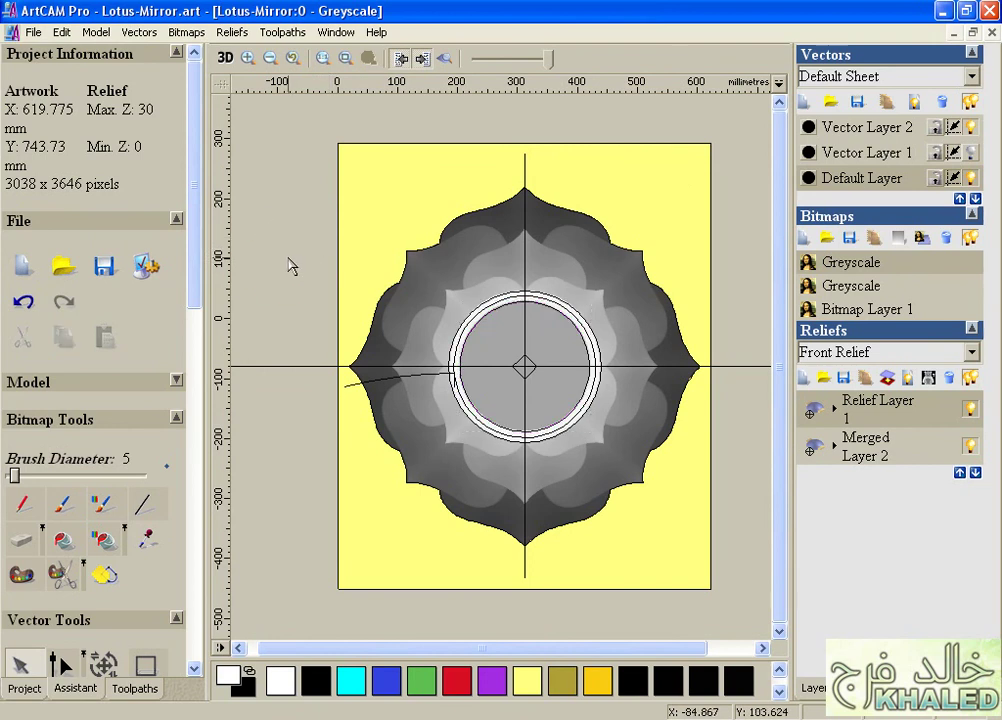
- Show the relief in the 3D view and open the Lights and Material settings
{"action": "left_click", "coordinate": [223, 58]}
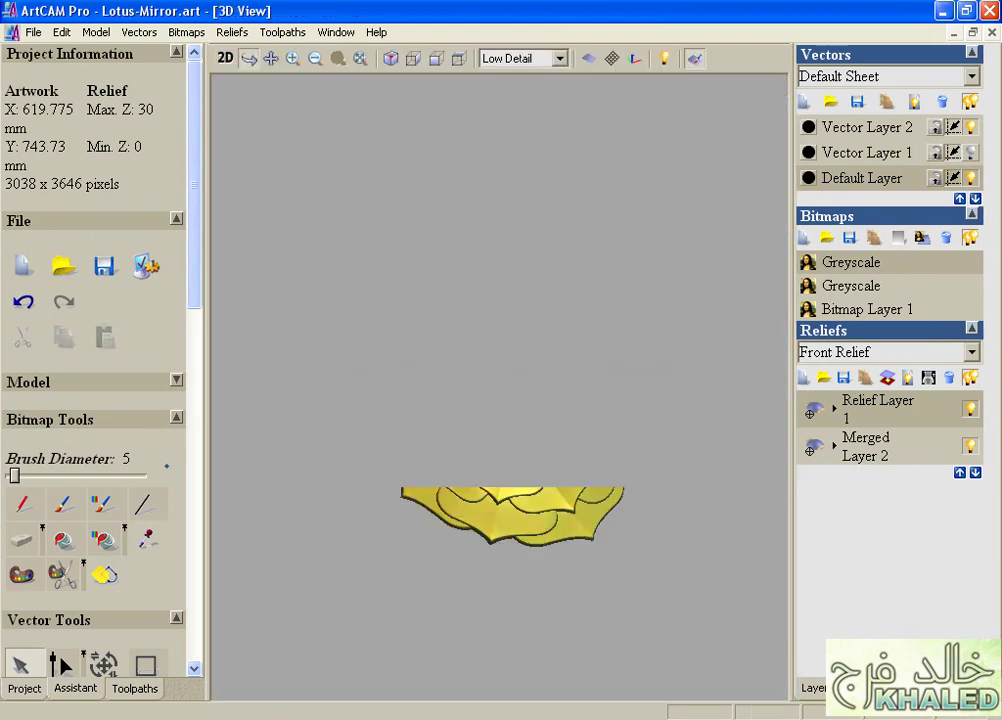
{"action": "left_click_drag", "start_coordinate": [472, 290], "coordinate": [446, 249]}
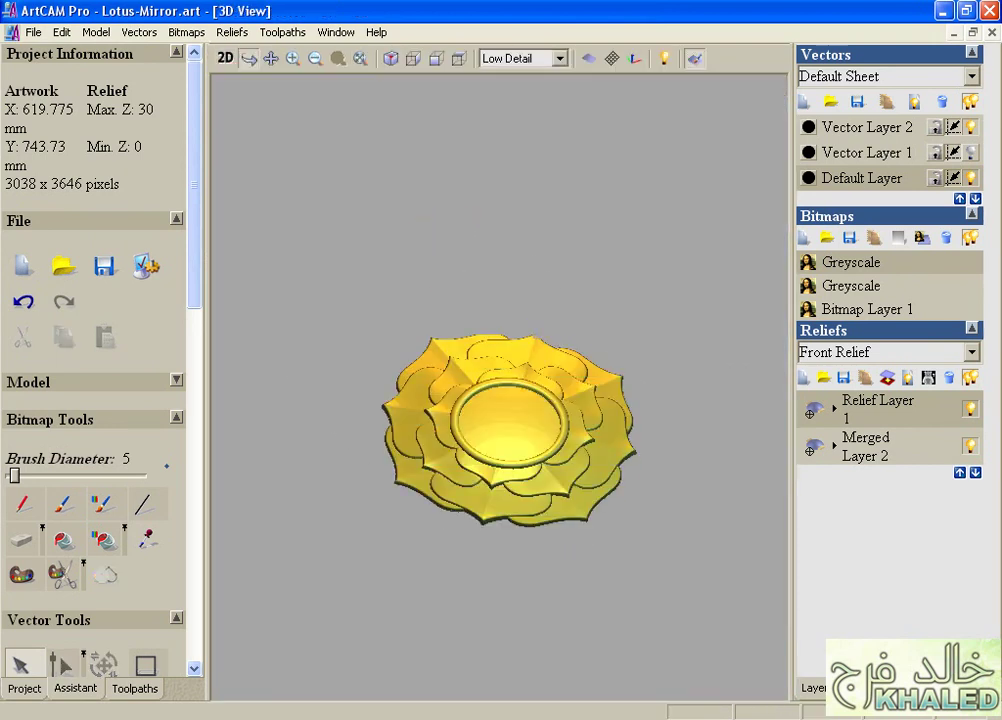
{"action": "left_click", "coordinate": [196, 535]}
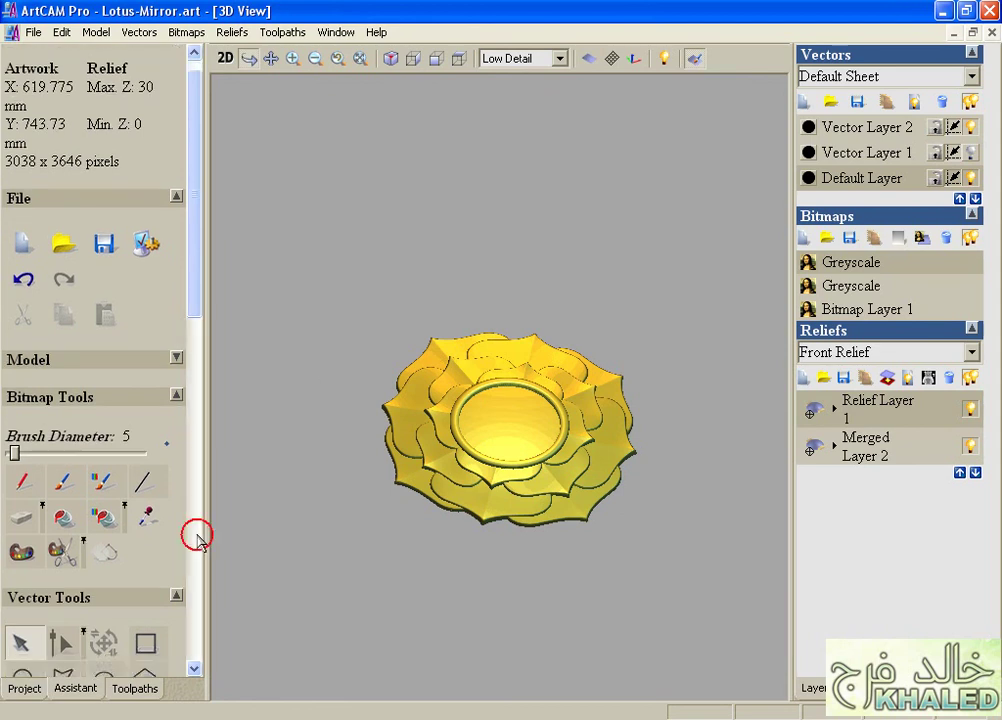
{"action": "left_click", "coordinate": [196, 284]}
{"action": "scroll", "coordinate": [125, 282], "scroll_direction": "up", "scroll_amount": 5}
{"action": "left_click", "coordinate": [176, 381]}
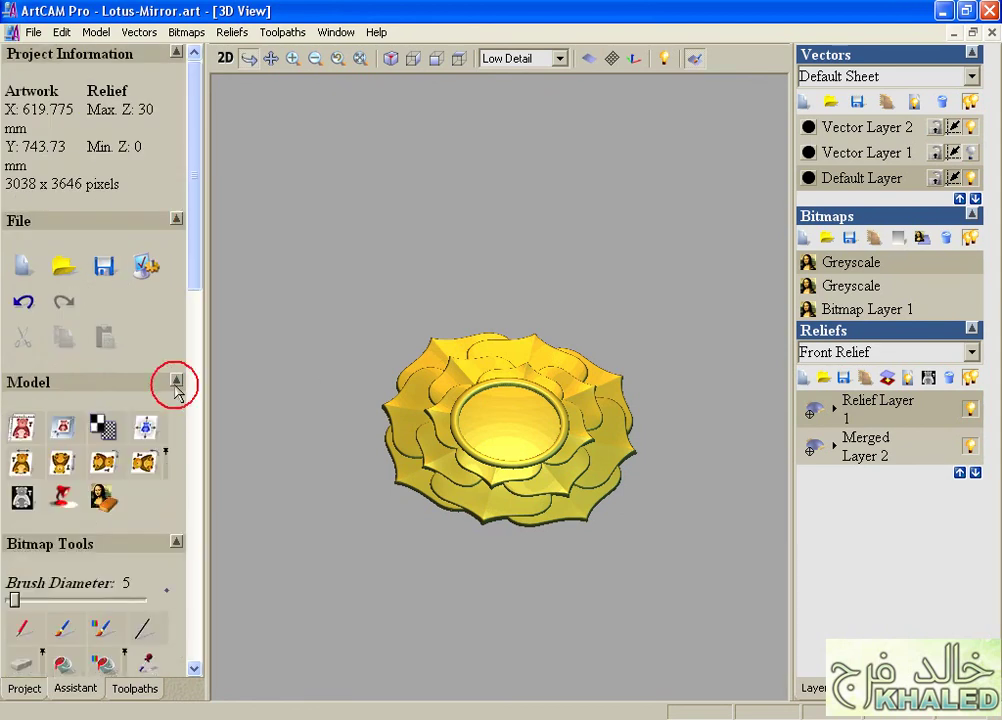
{"action": "key", "text": "ctrl+l"}
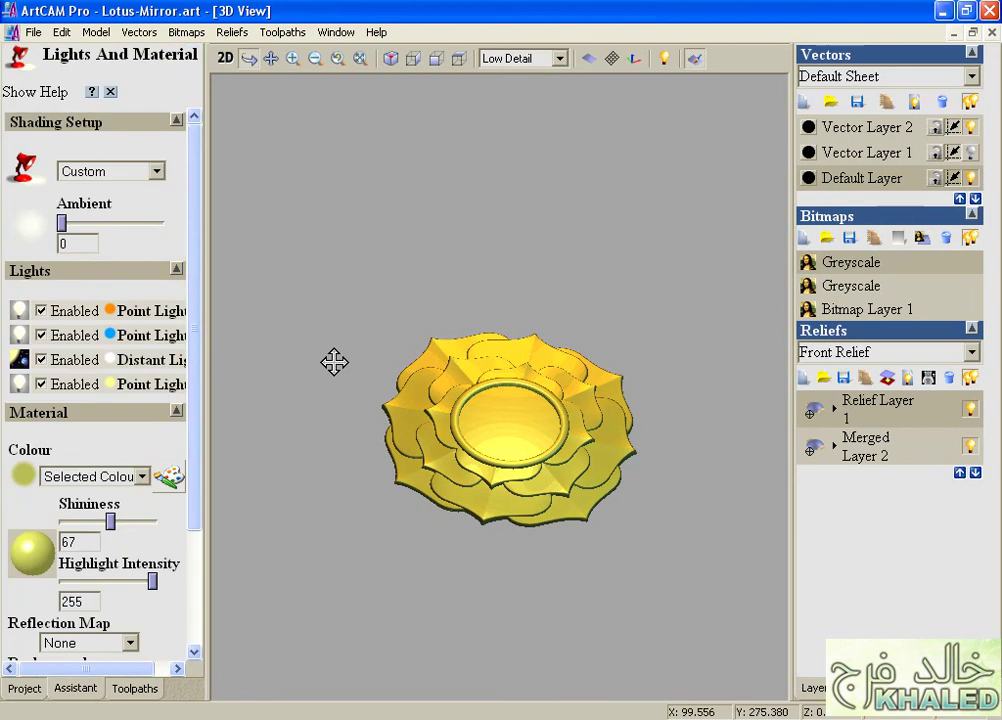
- Set the material colour source to 2D View, apply it, and look at the relief straight from above
{"action": "scroll", "coordinate": [172, 470], "scroll_direction": "down", "scroll_amount": 3}
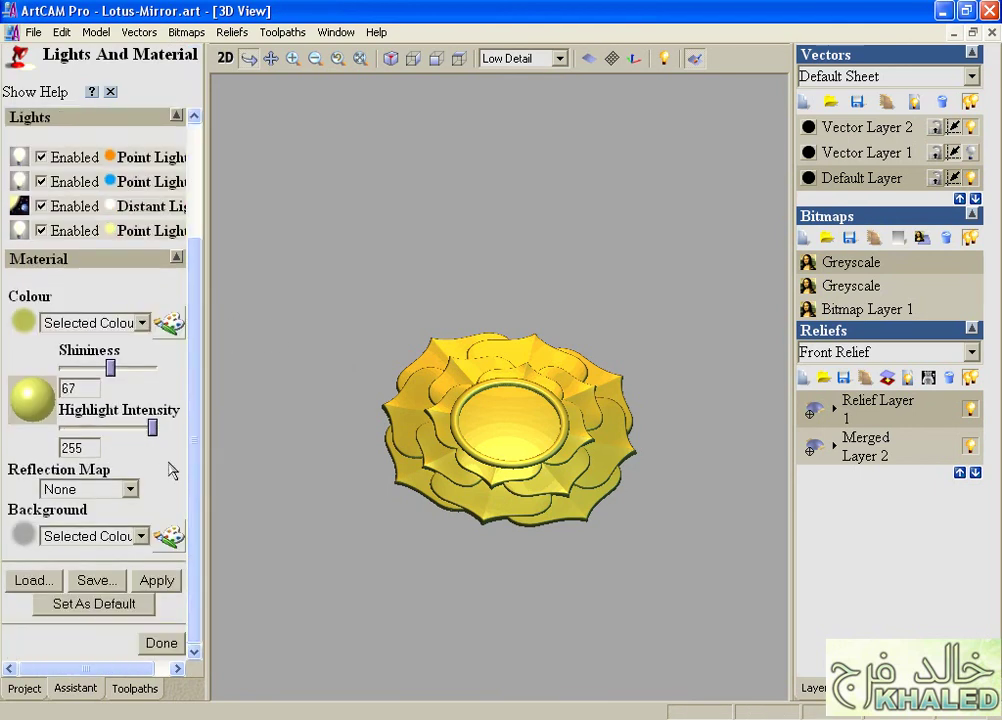
{"action": "left_click", "coordinate": [140, 536]}
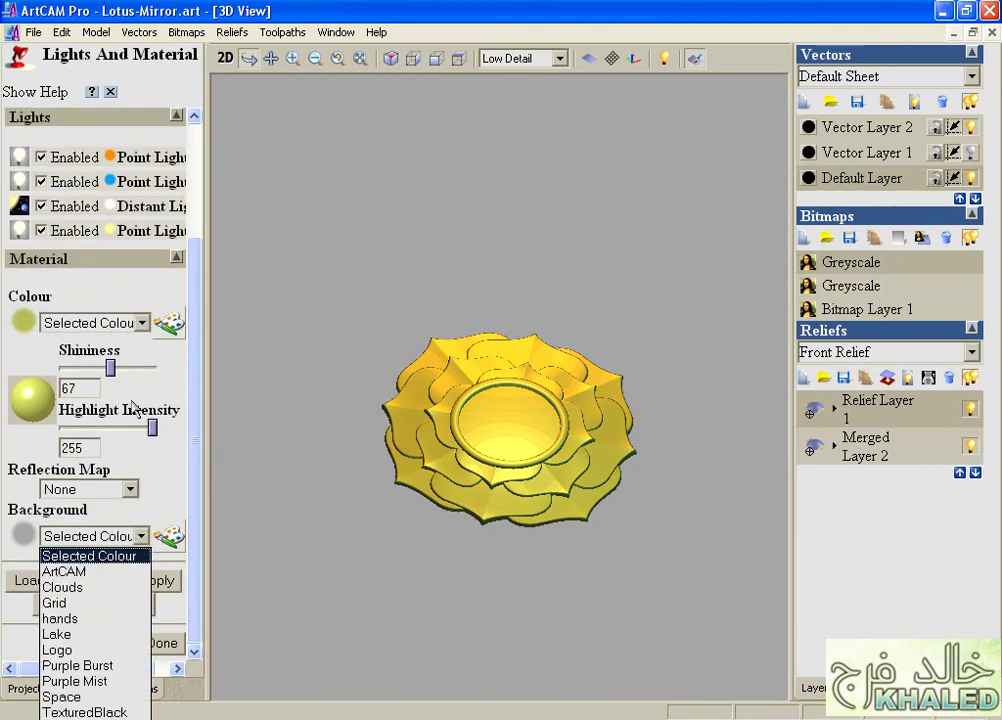
{"action": "left_click", "coordinate": [142, 323]}
{"action": "left_click", "coordinate": [110, 358]}
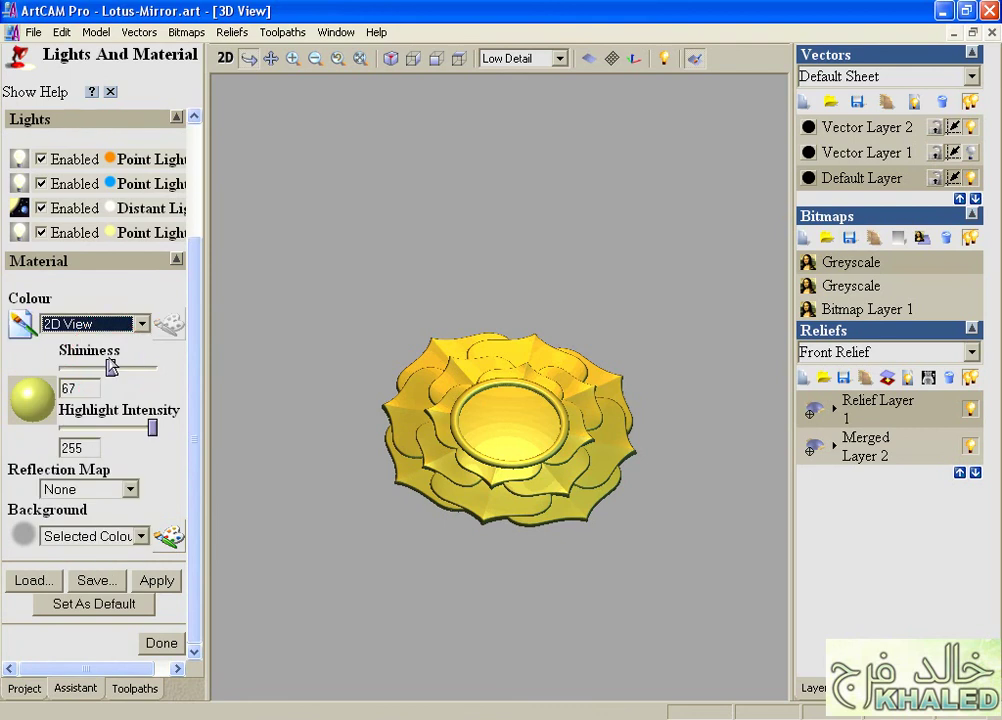
{"action": "left_click", "coordinate": [156, 580]}
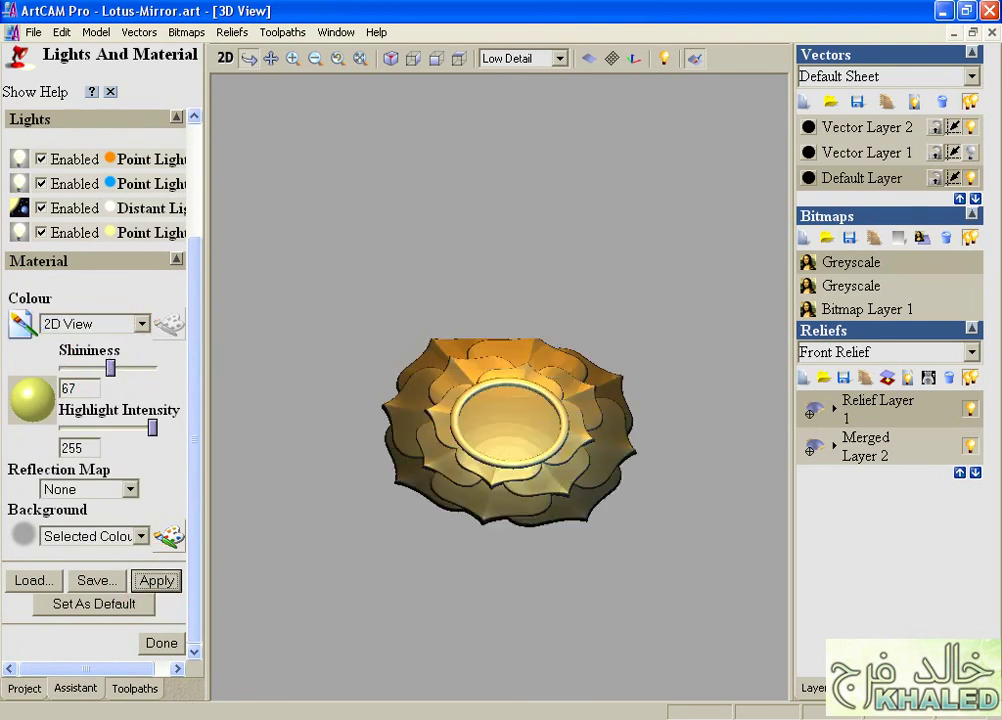
{"action": "left_click", "coordinate": [459, 58]}
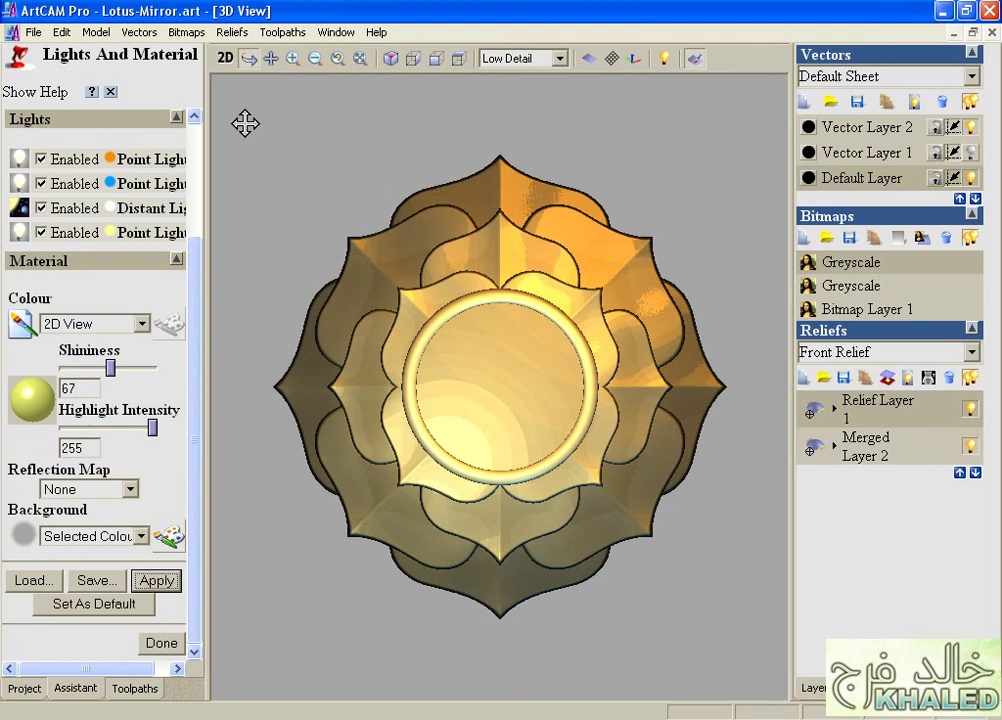
- Return to the 2D view and start loading a bitmap layer, showing the wood folder's images as thumbnails in an enlarged dialog
{"action": "left_click", "coordinate": [226, 59]}
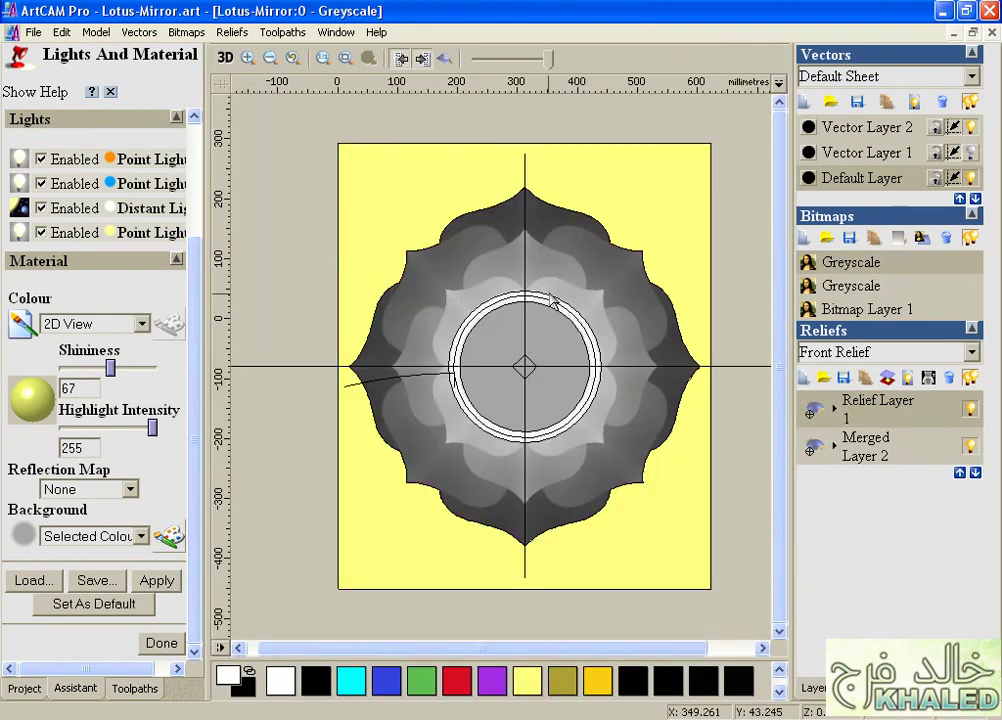
{"action": "left_click", "coordinate": [828, 239]}
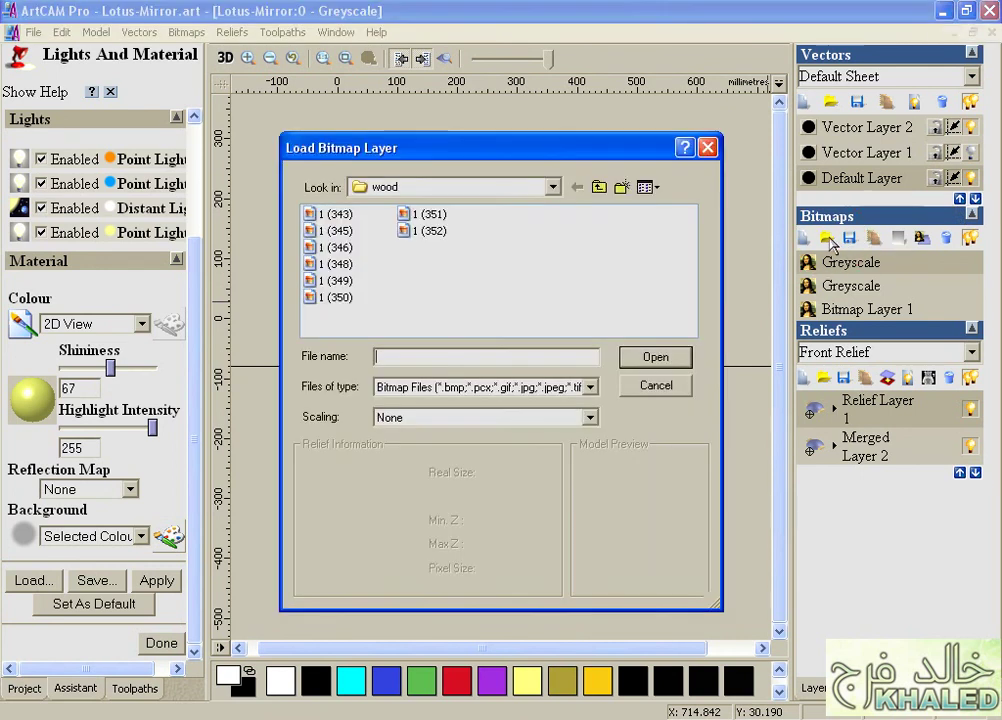
{"action": "left_click", "coordinate": [650, 187]}
{"action": "left_click", "coordinate": [682, 209]}
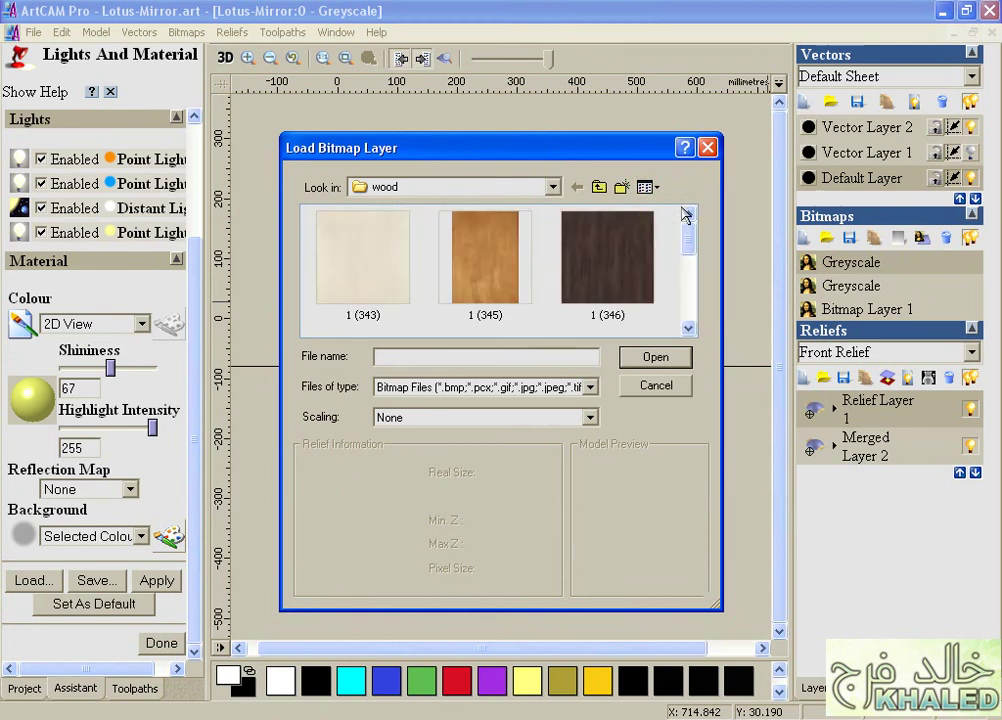
{"action": "left_click_drag", "start_coordinate": [687, 240], "coordinate": [690, 272]}
{"action": "left_click_drag", "start_coordinate": [580, 160], "coordinate": [453, 41]}
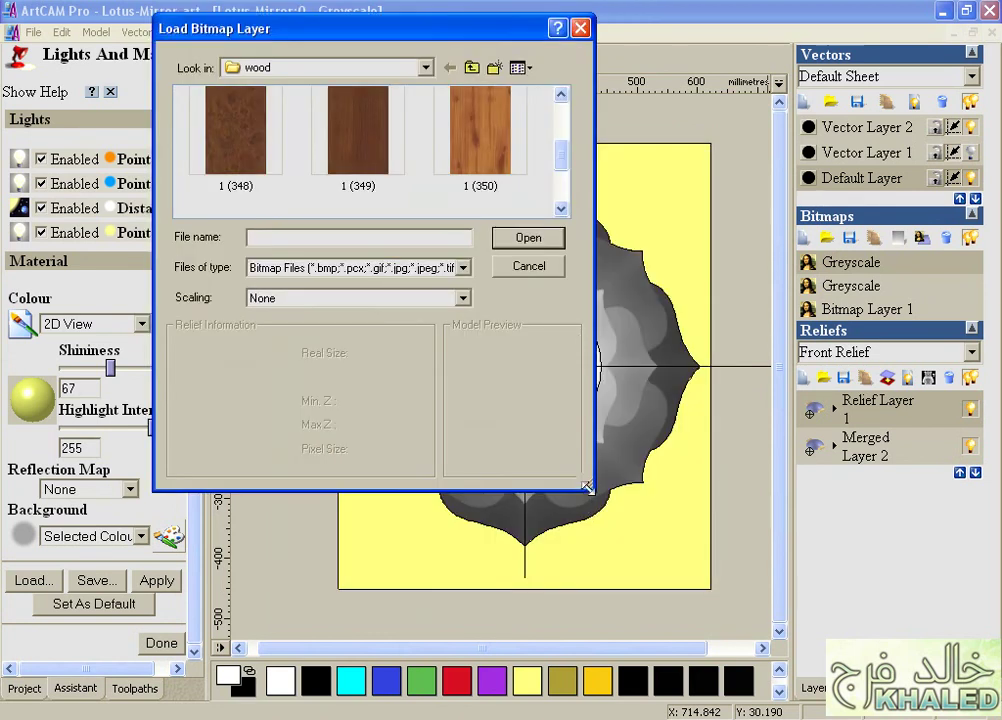
{"action": "left_click_drag", "start_coordinate": [787, 601], "coordinate": [845, 633]}
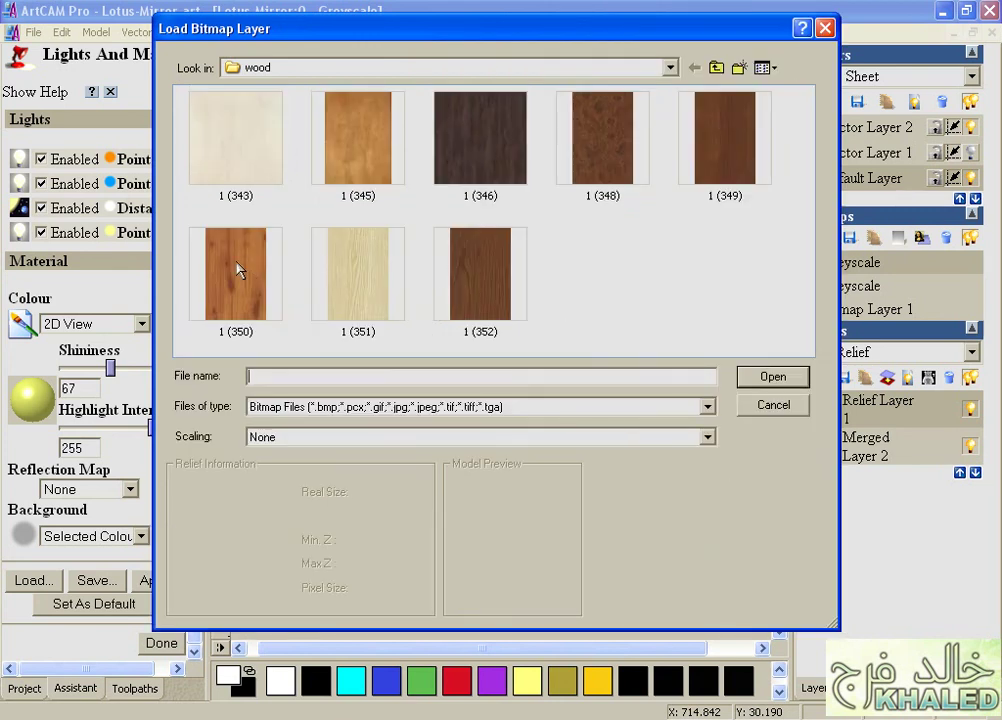
- Load the wood image 1 (345) as a new bitmap layer with Stretch scaling
{"action": "left_click", "coordinate": [360, 164]}
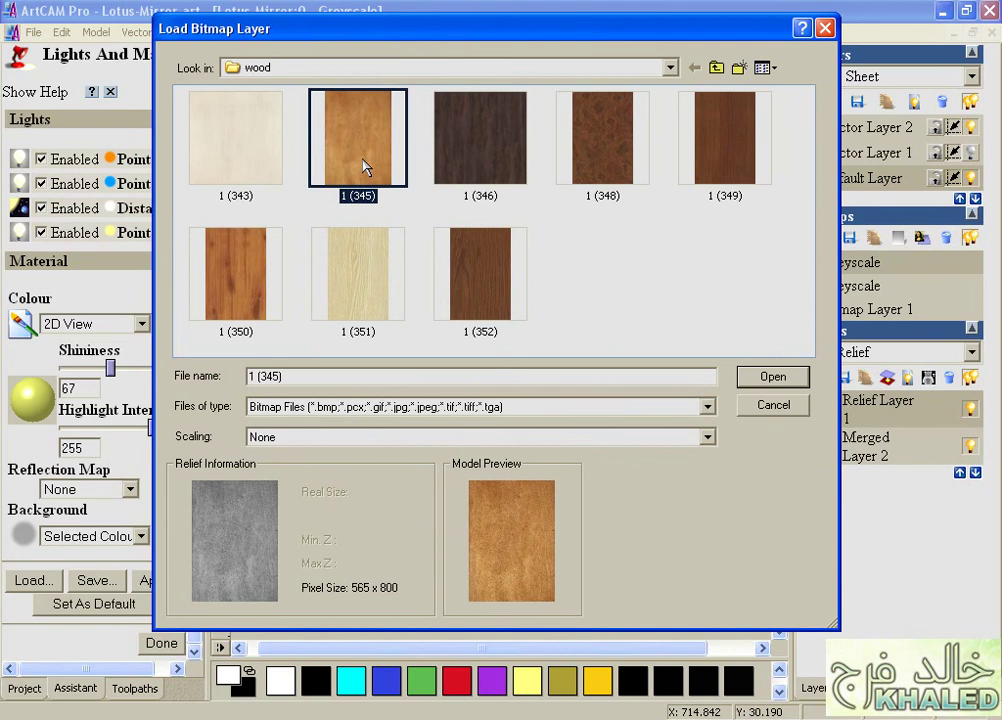
{"action": "left_click", "coordinate": [249, 266]}
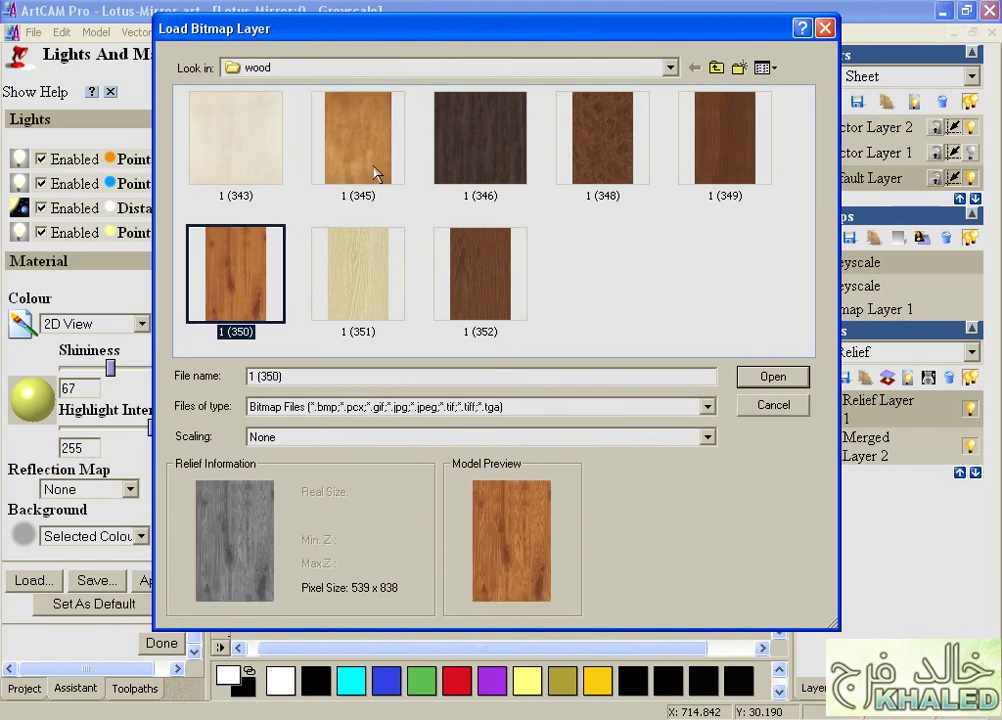
{"action": "left_click", "coordinate": [266, 139]}
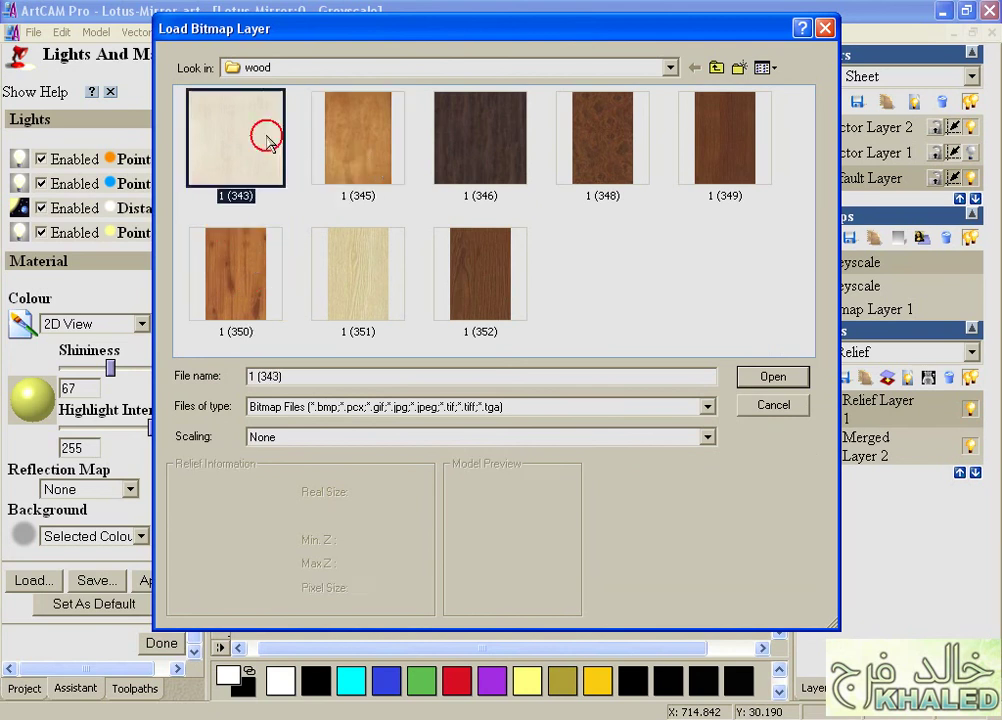
{"action": "left_click", "coordinate": [364, 143]}
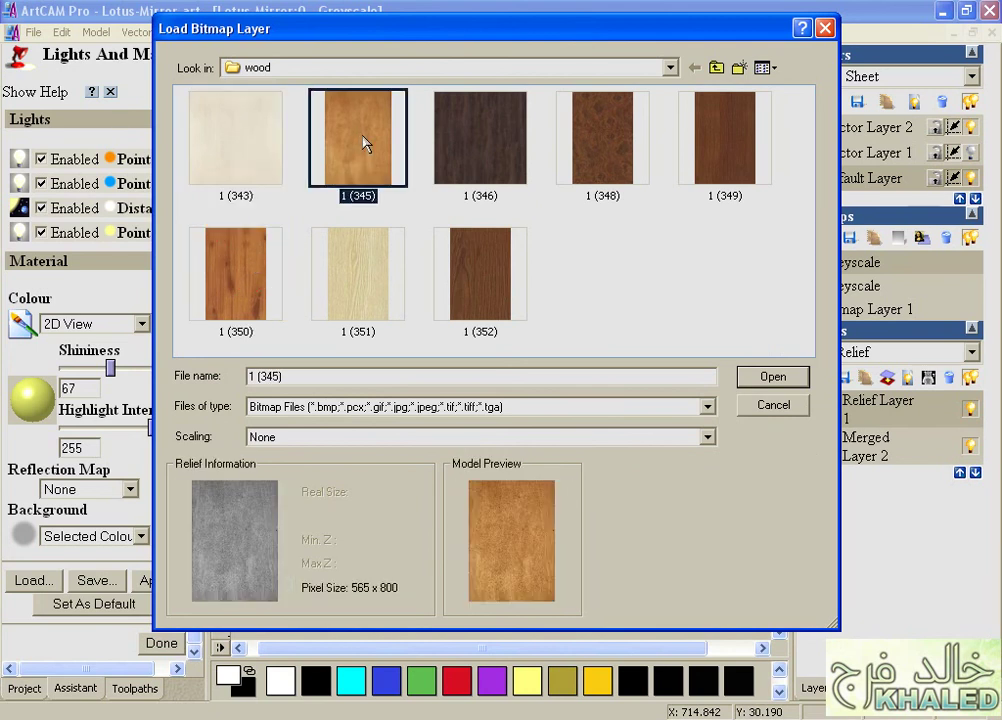
{"action": "left_click", "coordinate": [484, 440]}
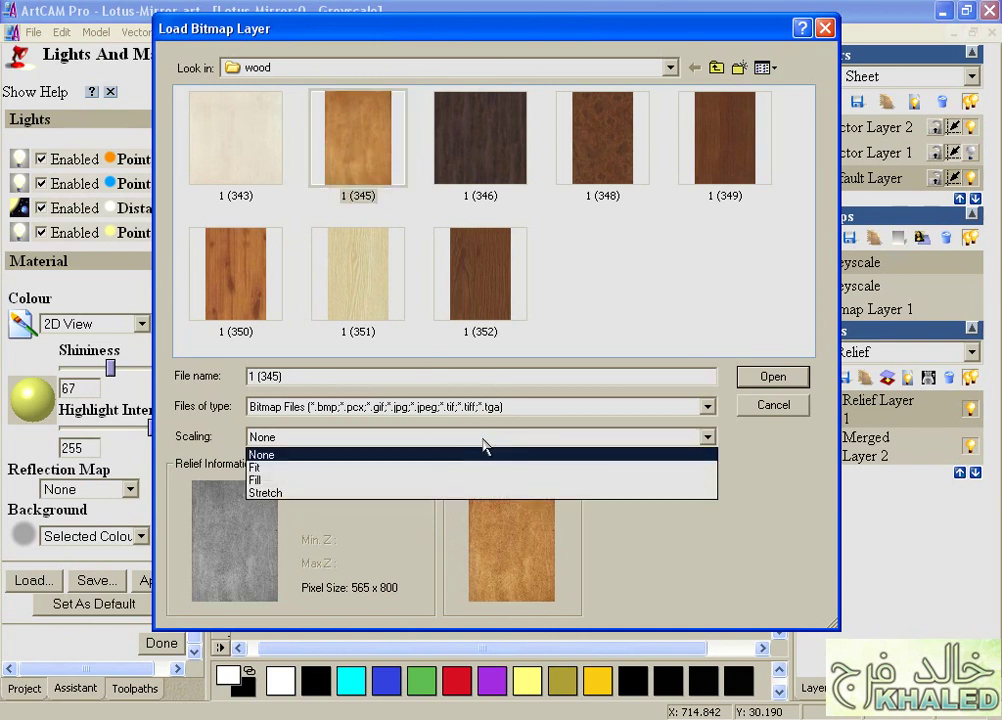
{"action": "left_click", "coordinate": [344, 493]}
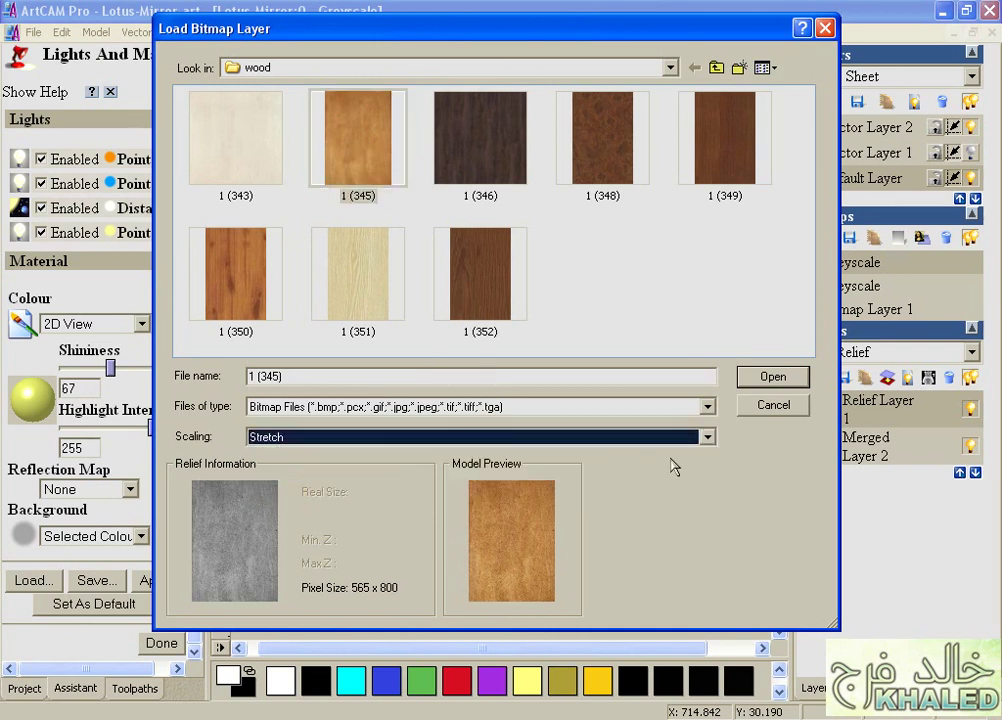
{"action": "left_click", "coordinate": [770, 378]}
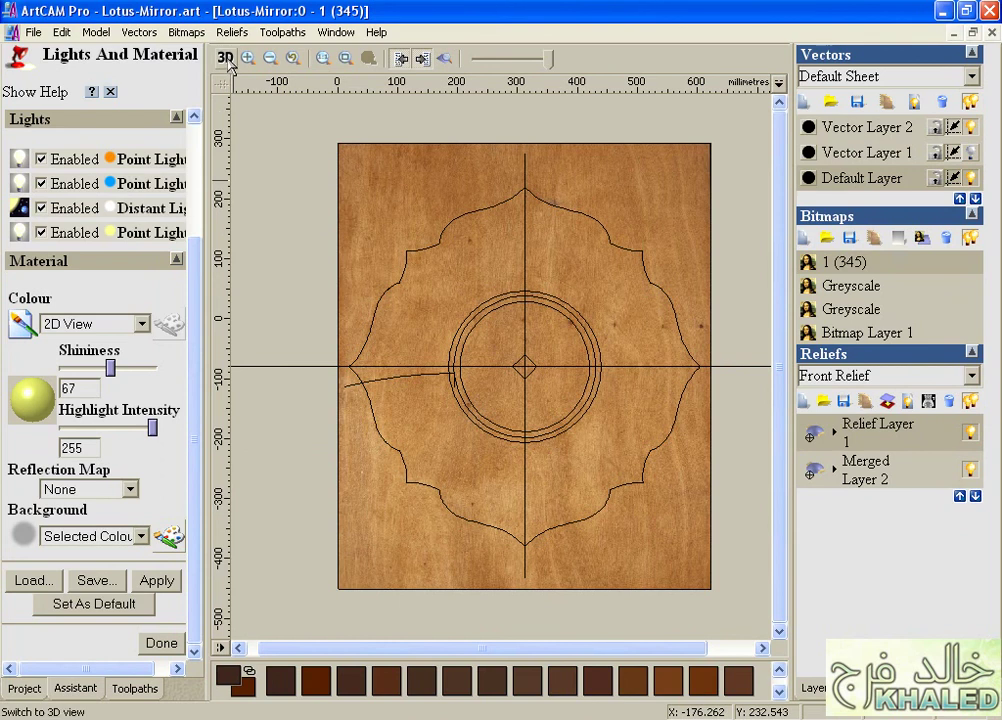
- Examine the wood-textured lotus relief in the 3D view from above and at an angle
{"action": "left_click", "coordinate": [226, 58]}
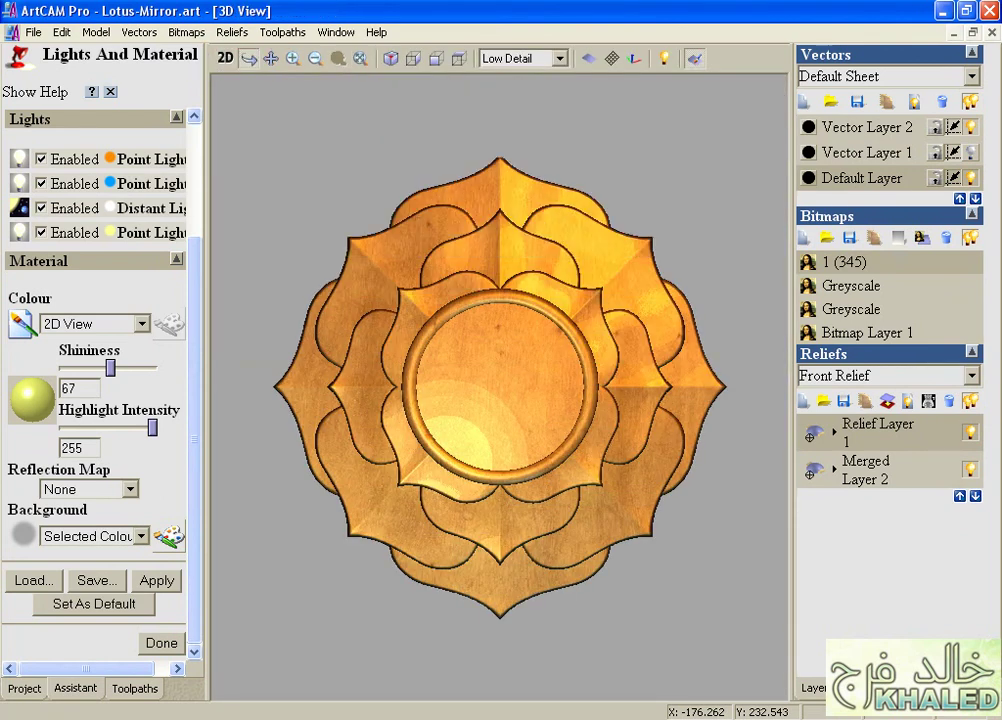
{"action": "left_click_drag", "start_coordinate": [474, 380], "coordinate": [475, 175]}
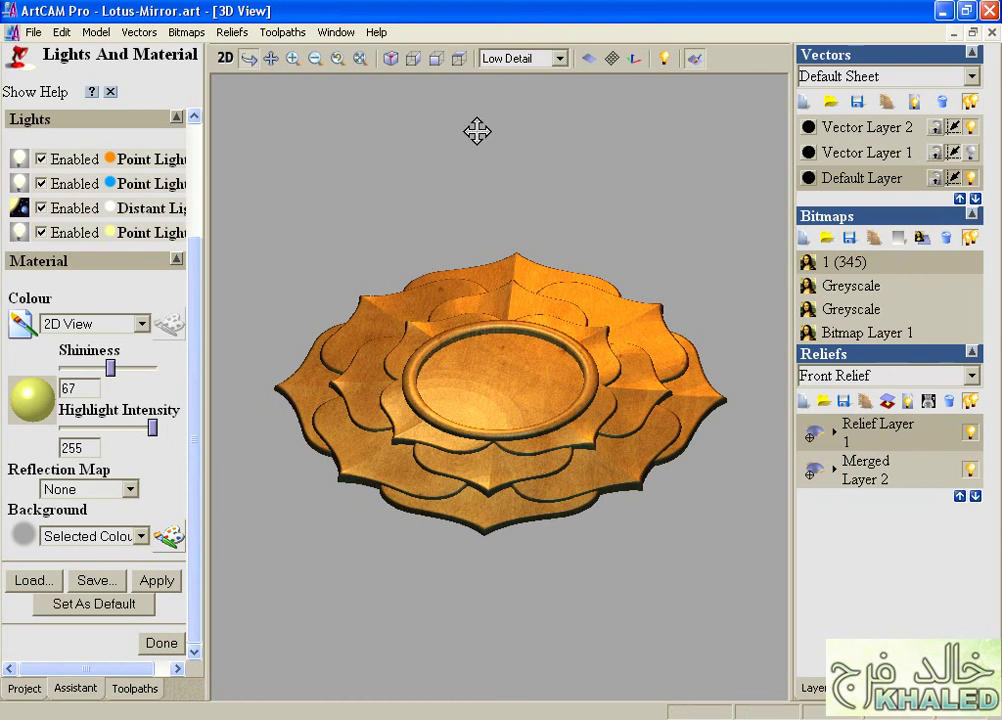
{"action": "left_click", "coordinate": [456, 55]}
{"action": "right_click_drag", "start_coordinate": [483, 150], "coordinate": [471, 177]}
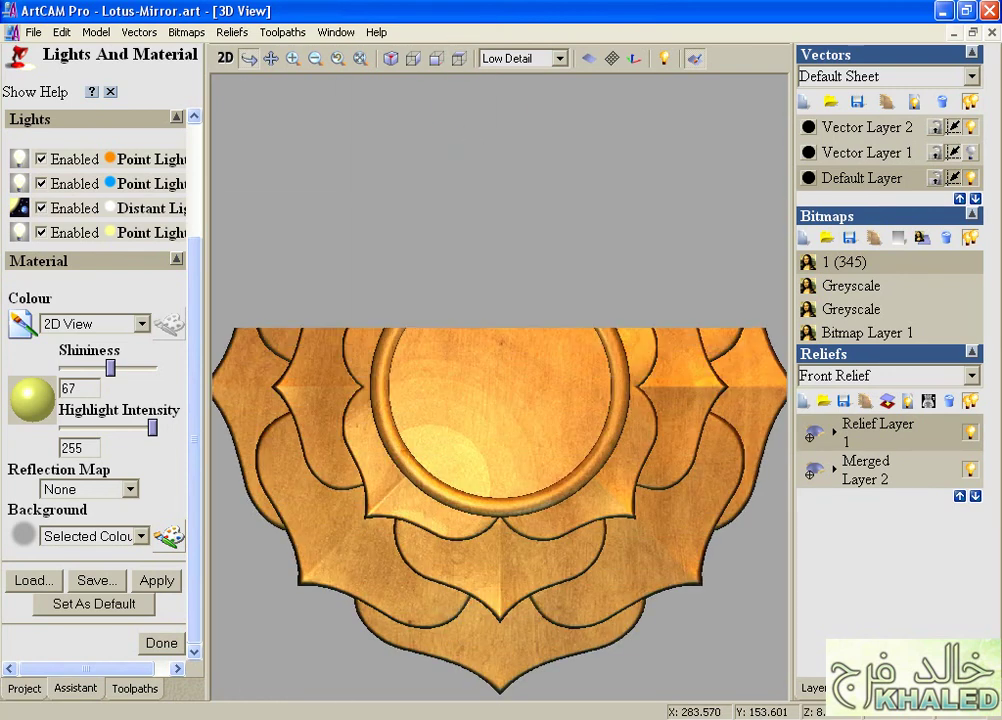
- Select the innermost and outermost mirror ring circles in 2D, make a light tan palette colour primary, and close the Lights and Material settings
{"action": "left_click", "coordinate": [225, 57]}
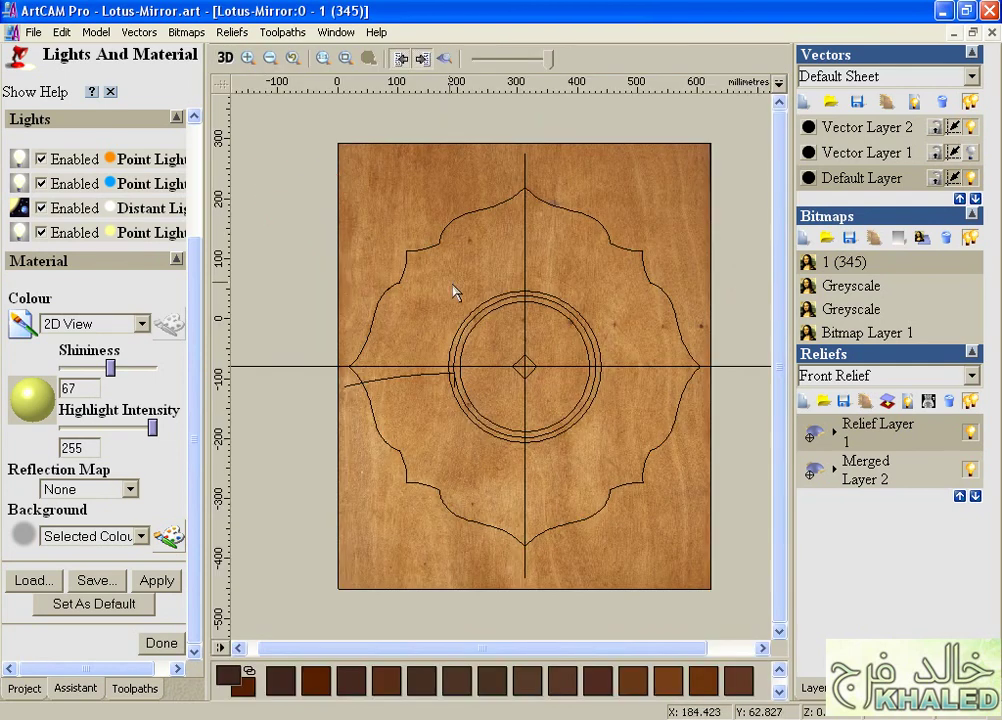
{"action": "left_click", "coordinate": [478, 315]}
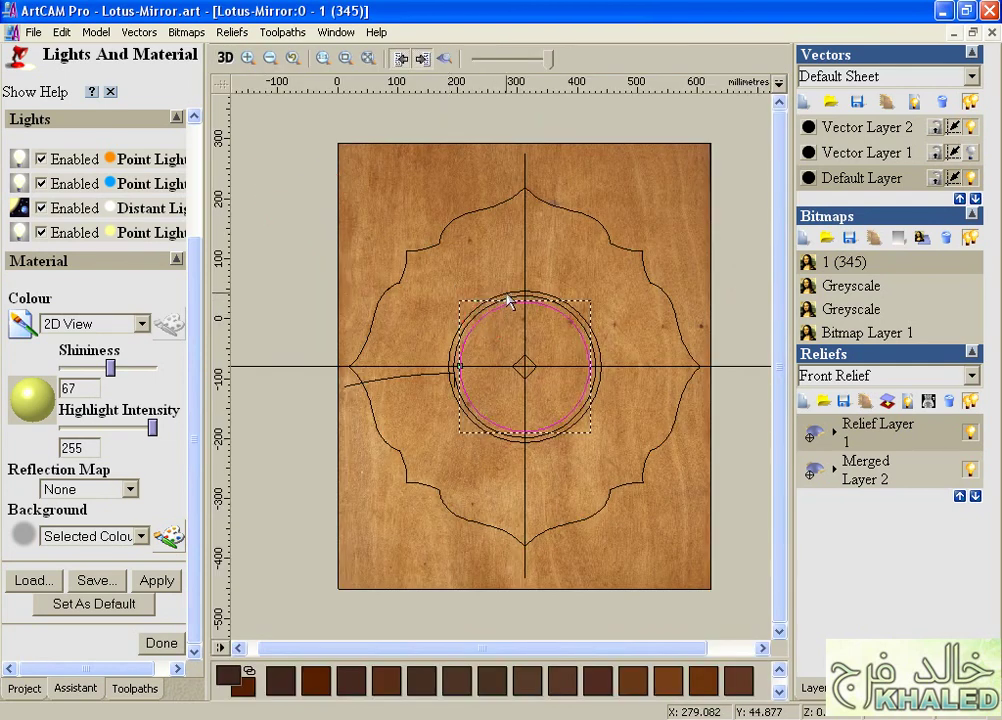
{"action": "left_click", "coordinate": [510, 291], "text": "shift"}
{"action": "left_click", "coordinate": [780, 690]}
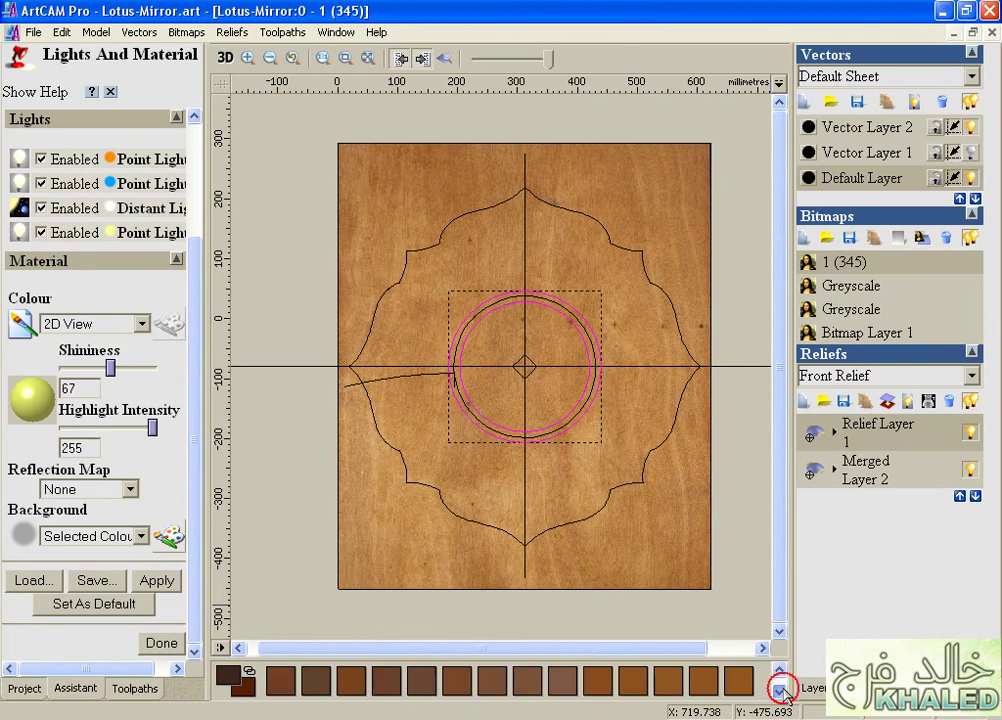
{"action": "left_click_drag", "start_coordinate": [716, 658], "coordinate": [716, 425]}
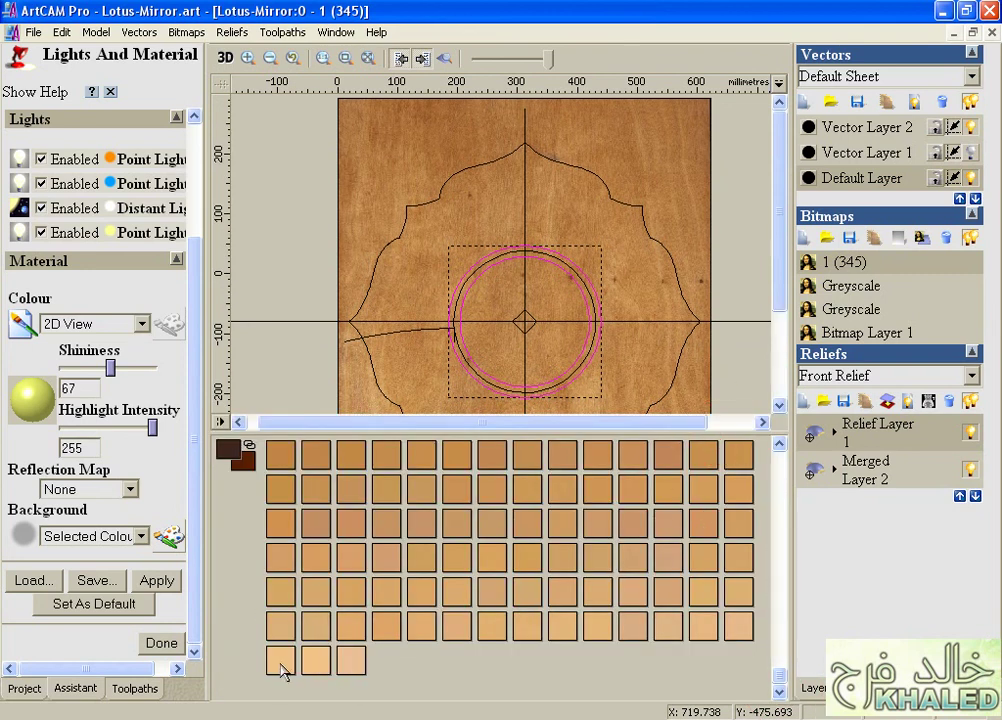
{"action": "left_click", "coordinate": [317, 661]}
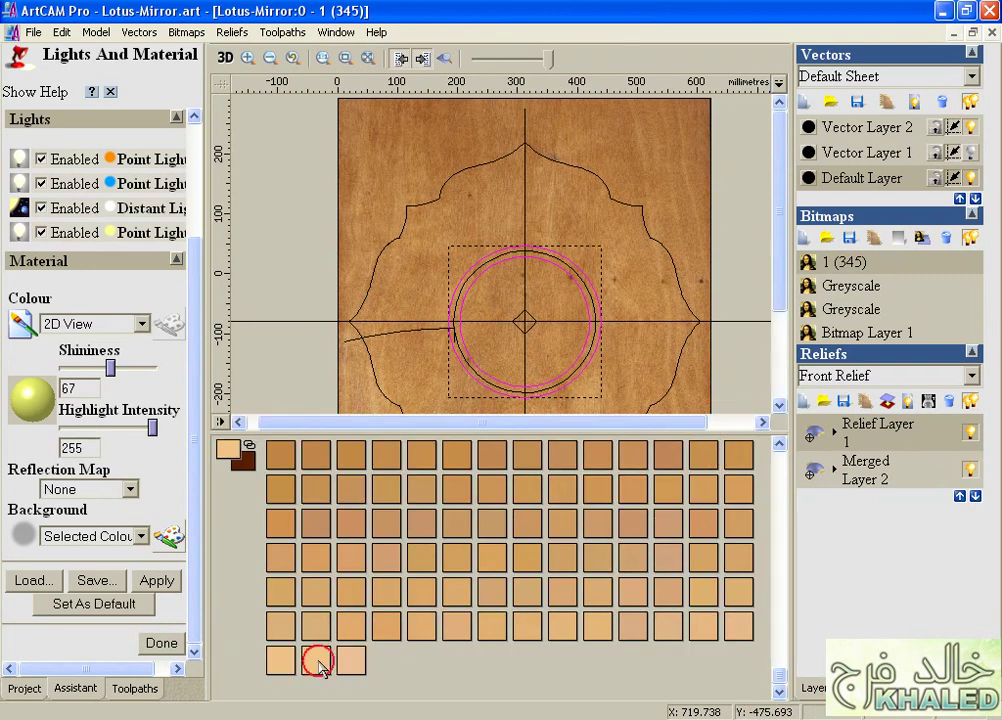
{"action": "left_click", "coordinate": [160, 643]}
- Try to add a lighter tan colour to the bitmap's colour palette
{"action": "scroll", "coordinate": [113, 247], "scroll_direction": "down", "scroll_amount": 5}
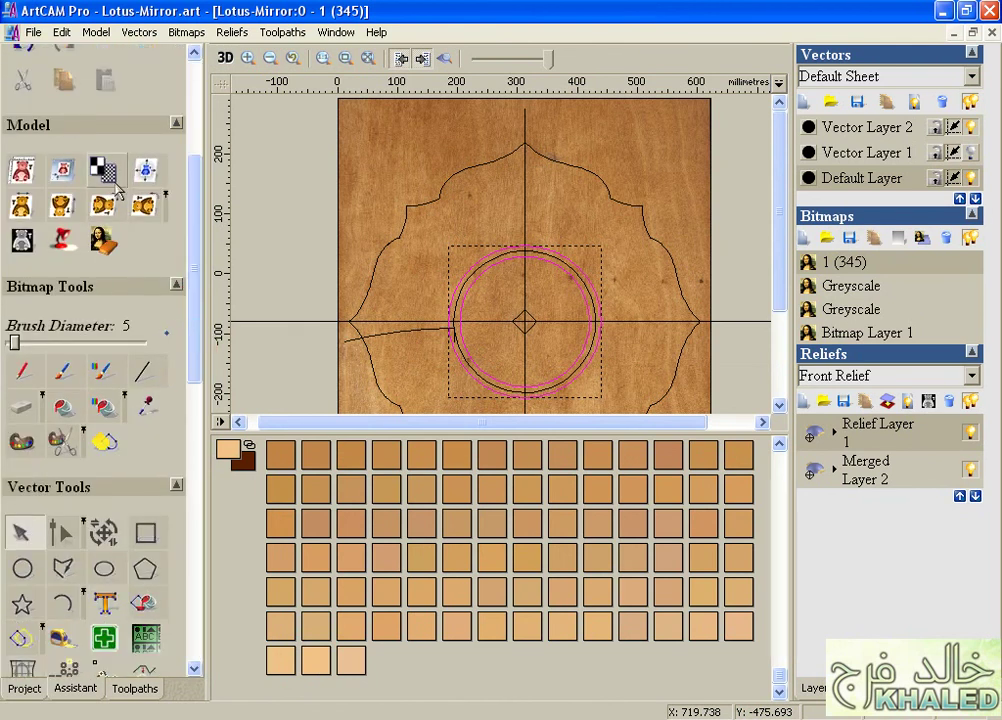
{"action": "mouse_move", "coordinate": [193, 222]}
{"action": "left_mouse_down"}
{"action": "mouse_move", "coordinate": [192, 257]}
{"action": "mouse_move", "coordinate": [197, 230]}
{"action": "left_mouse_up"}
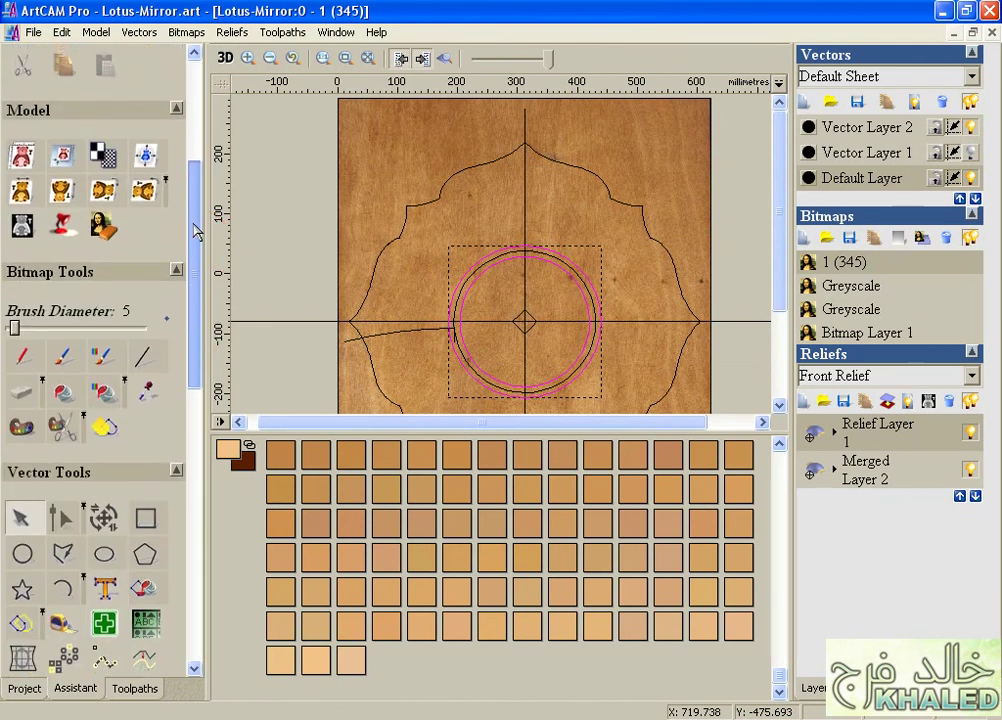
{"action": "left_click", "coordinate": [18, 426]}
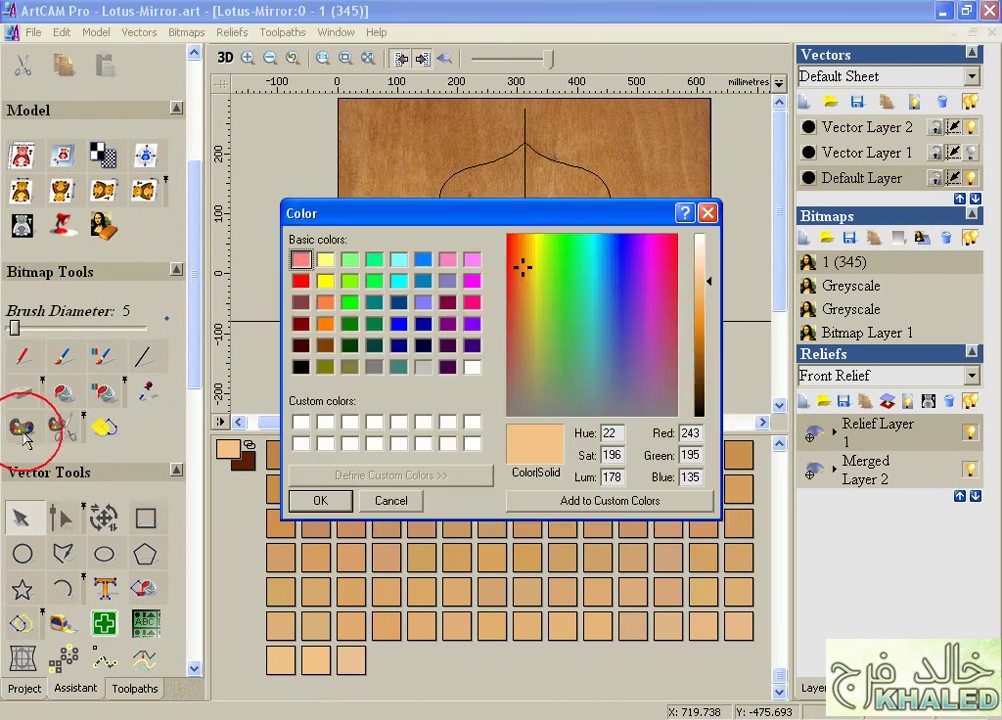
{"action": "left_click", "coordinate": [708, 268]}
{"action": "left_click", "coordinate": [326, 500]}
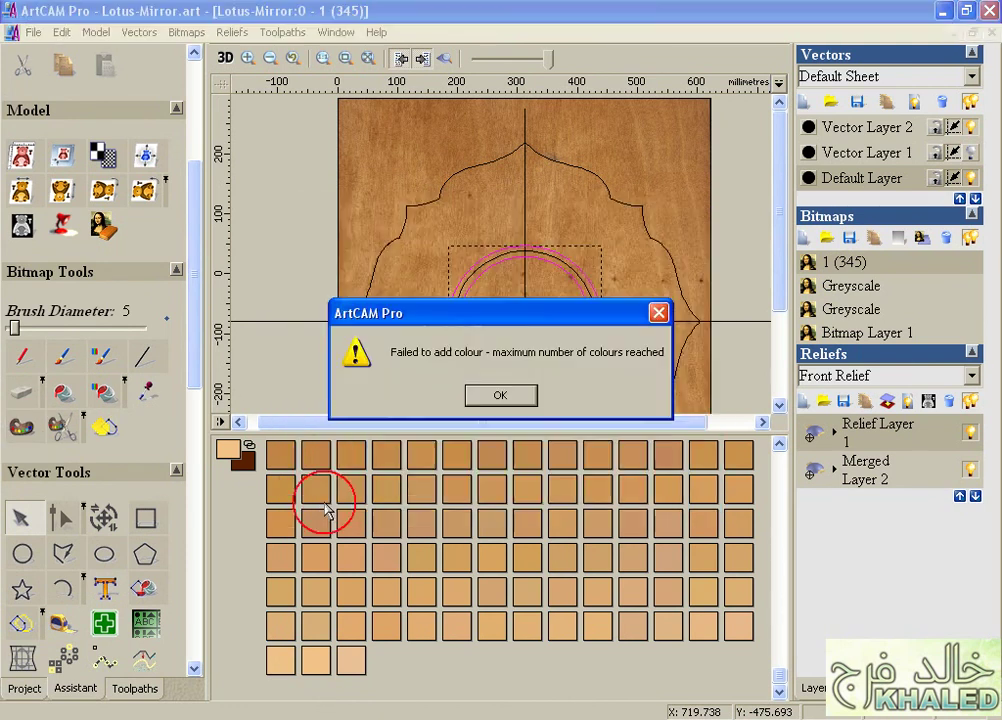
{"action": "left_click", "coordinate": [512, 395]}
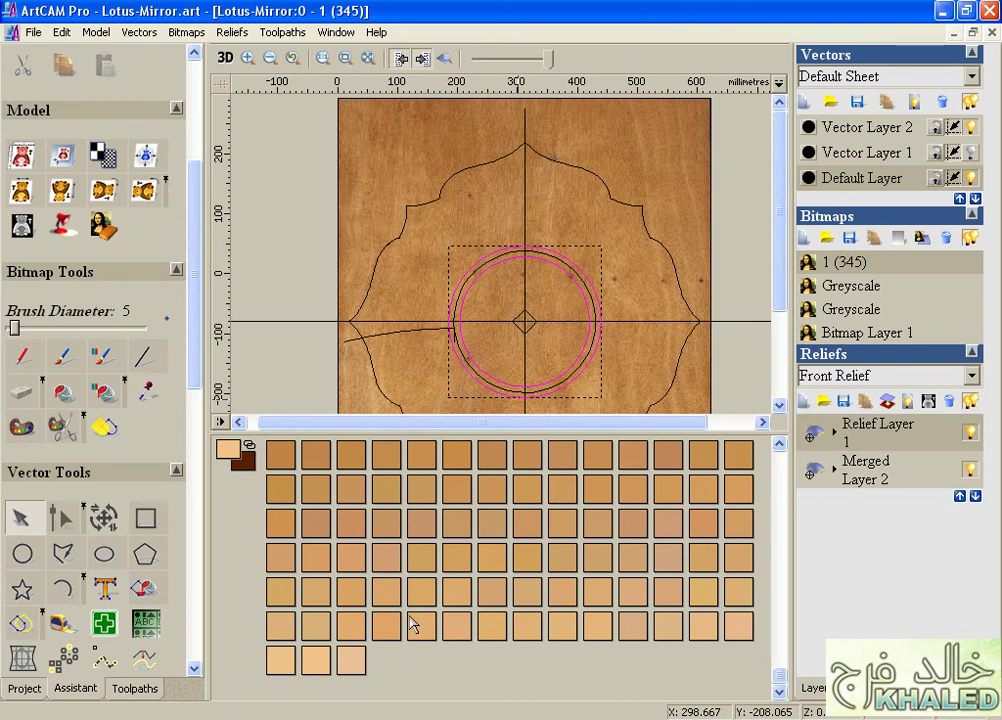
- Fill the ring between the two selected mirror circles with the primary light tan colour and check it in 3D
{"action": "left_click", "coordinate": [197, 394]}
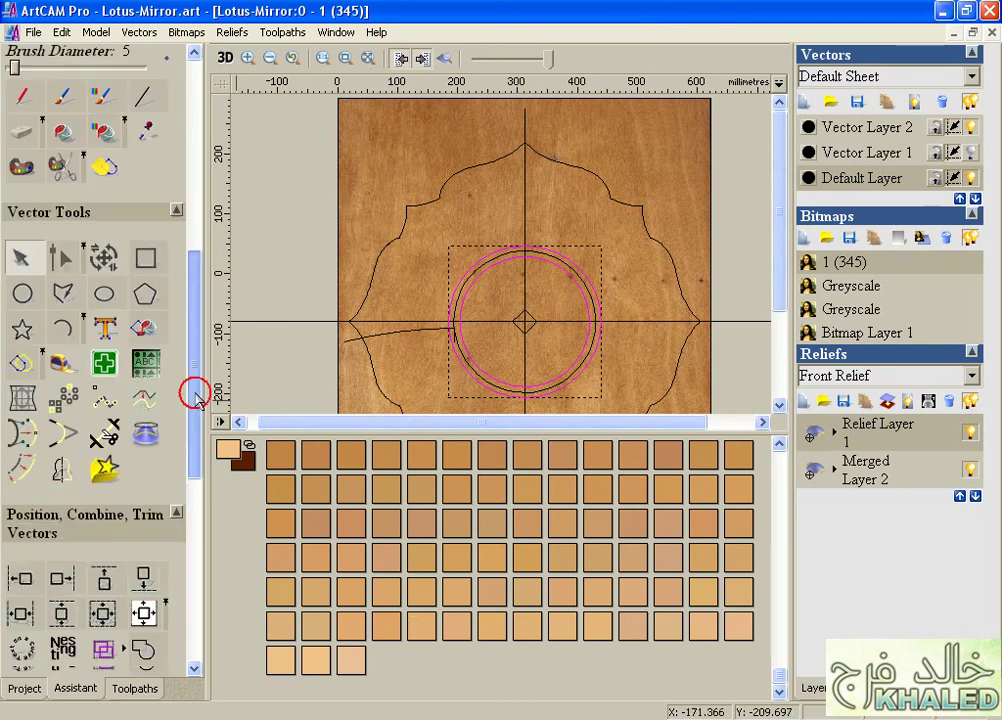
{"action": "left_click", "coordinate": [147, 326]}
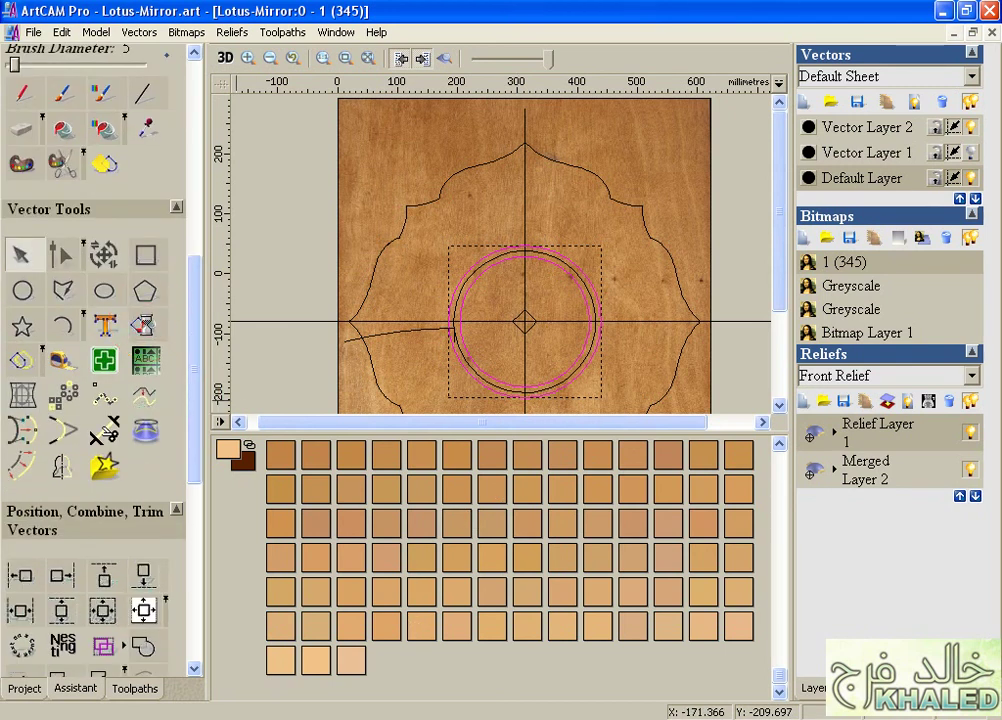
{"action": "left_click", "coordinate": [228, 61]}
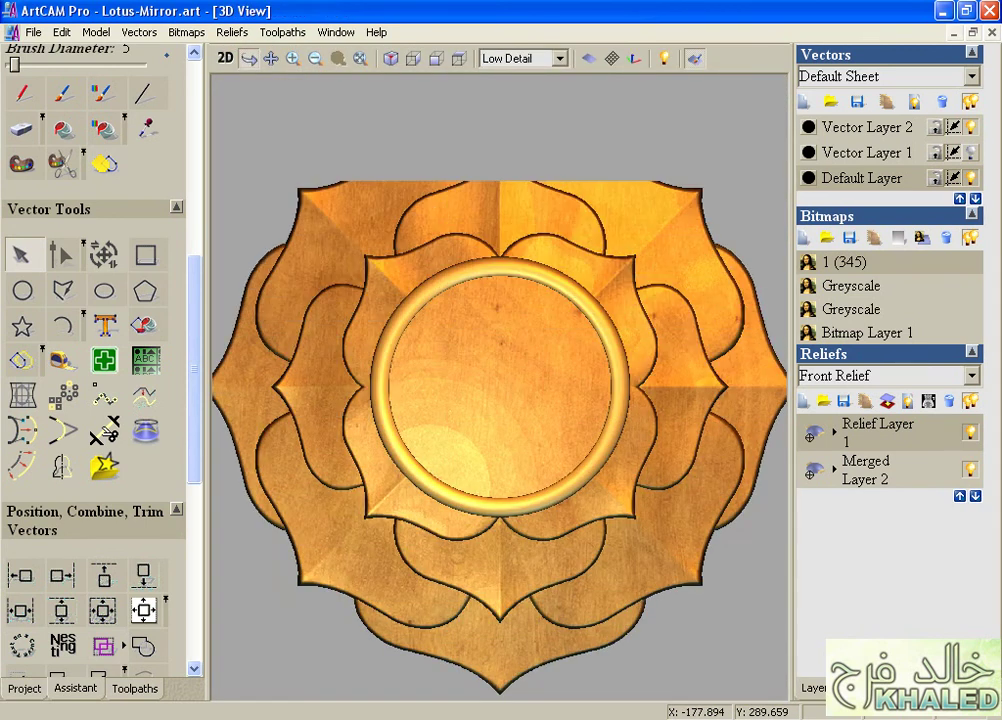
{"action": "scroll", "coordinate": [561, 277], "scroll_direction": "up", "scroll_amount": 3}
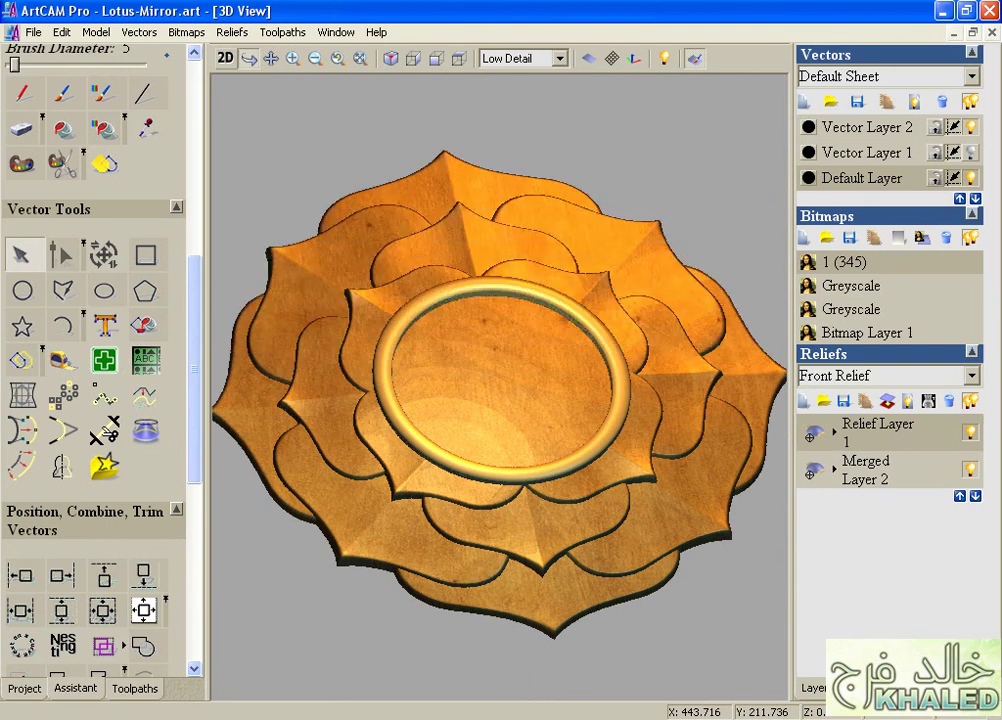
- Select the innermost mirror circle in the 2D view and make the first, very dark brown palette colour primary
{"action": "left_click", "coordinate": [224, 60]}
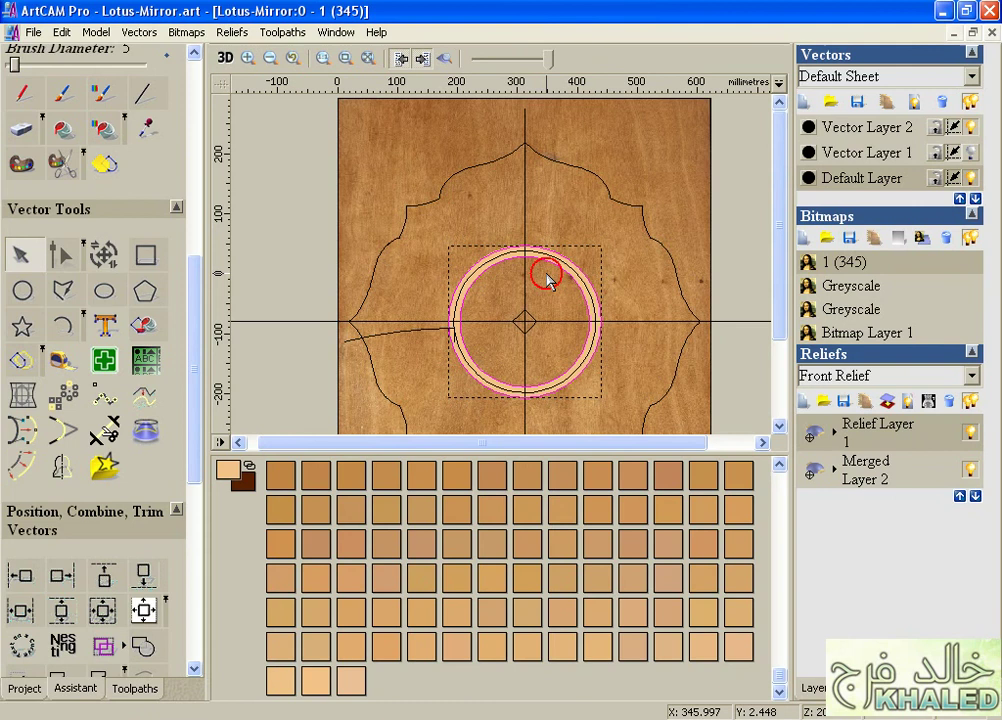
{"action": "left_click", "coordinate": [547, 274]}
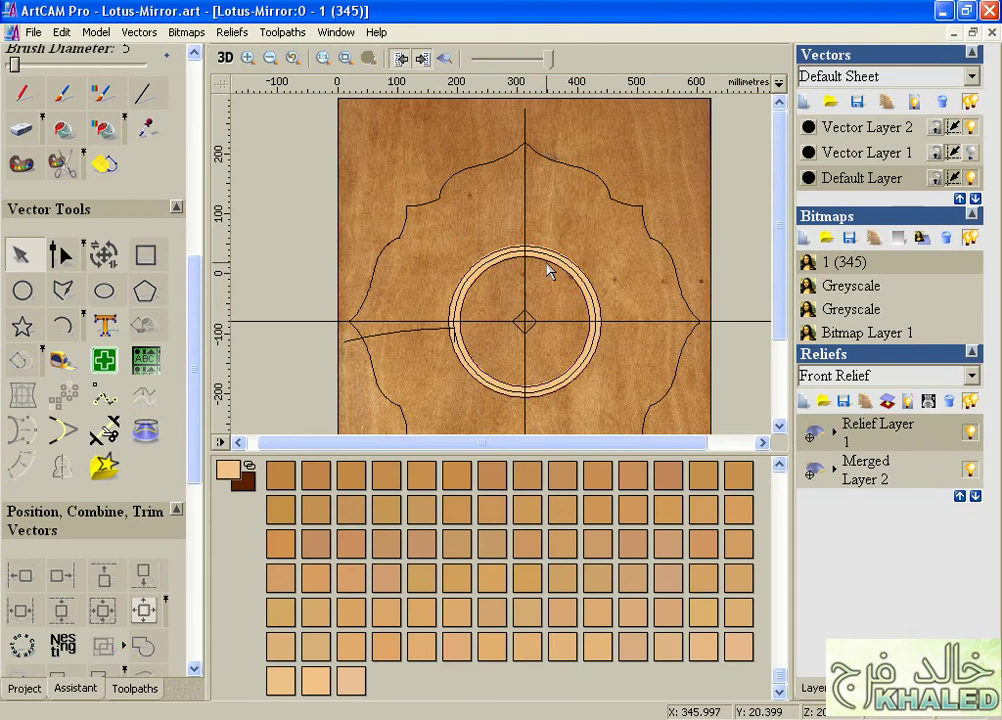
{"action": "left_click", "coordinate": [548, 262]}
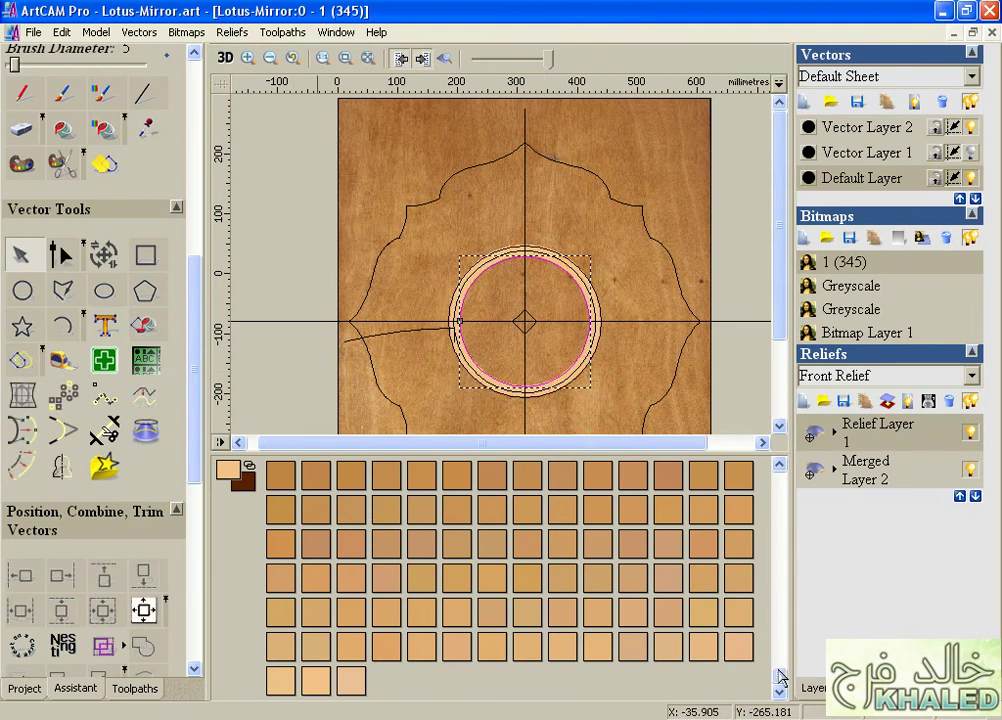
{"action": "left_click_drag", "start_coordinate": [780, 678], "coordinate": [803, 478]}
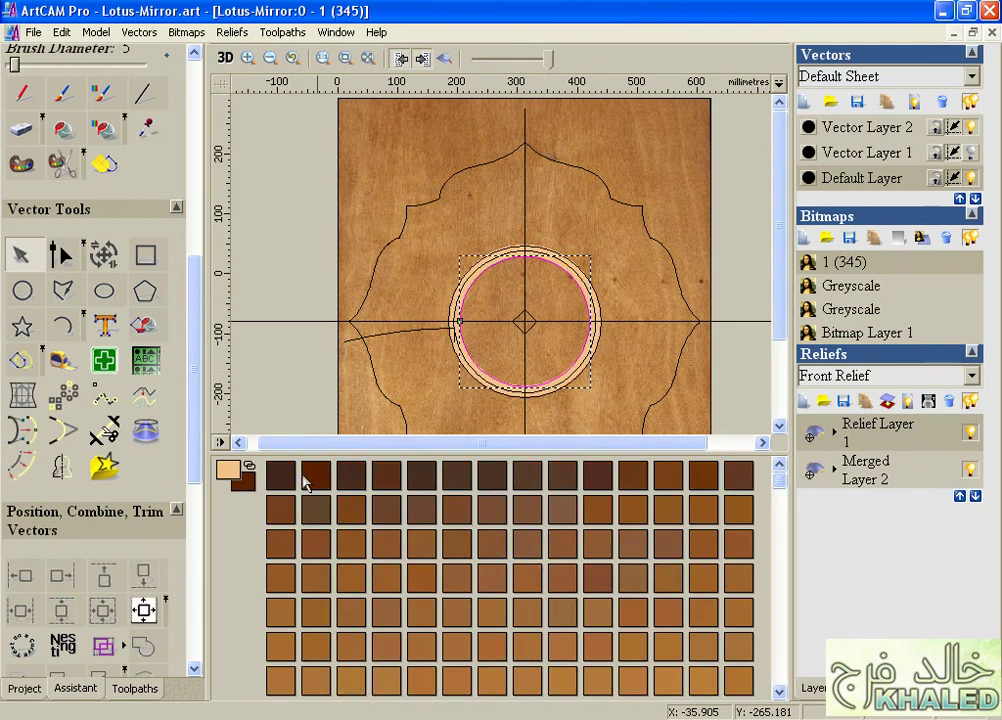
{"action": "left_click", "coordinate": [281, 478]}
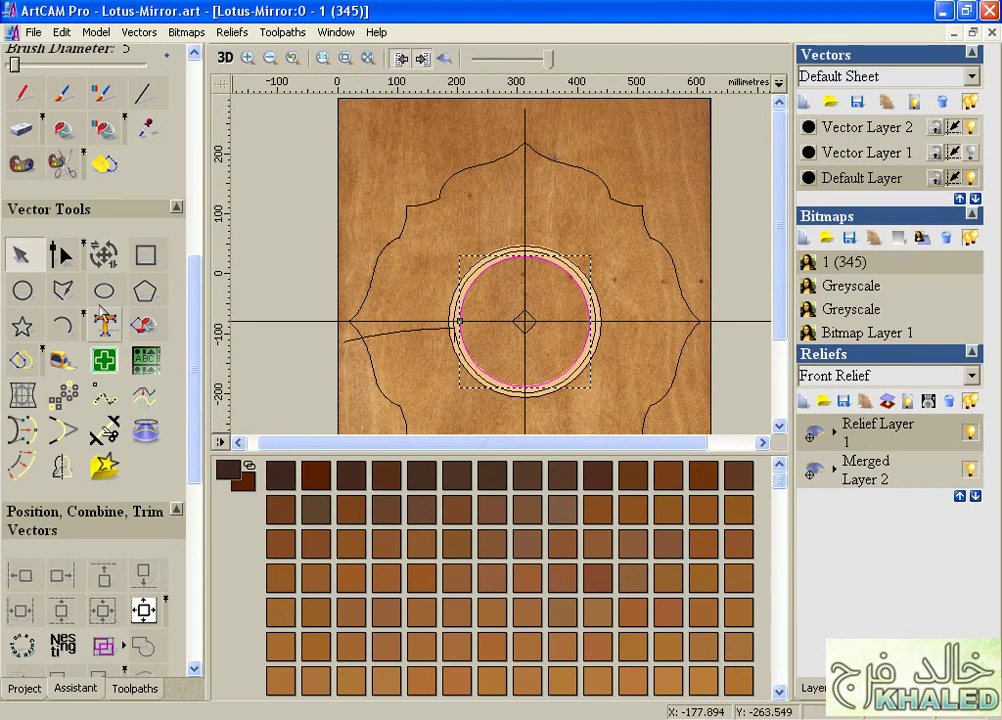
- Try to add black to the bitmap's colour palette
{"action": "left_click", "coordinate": [24, 166]}
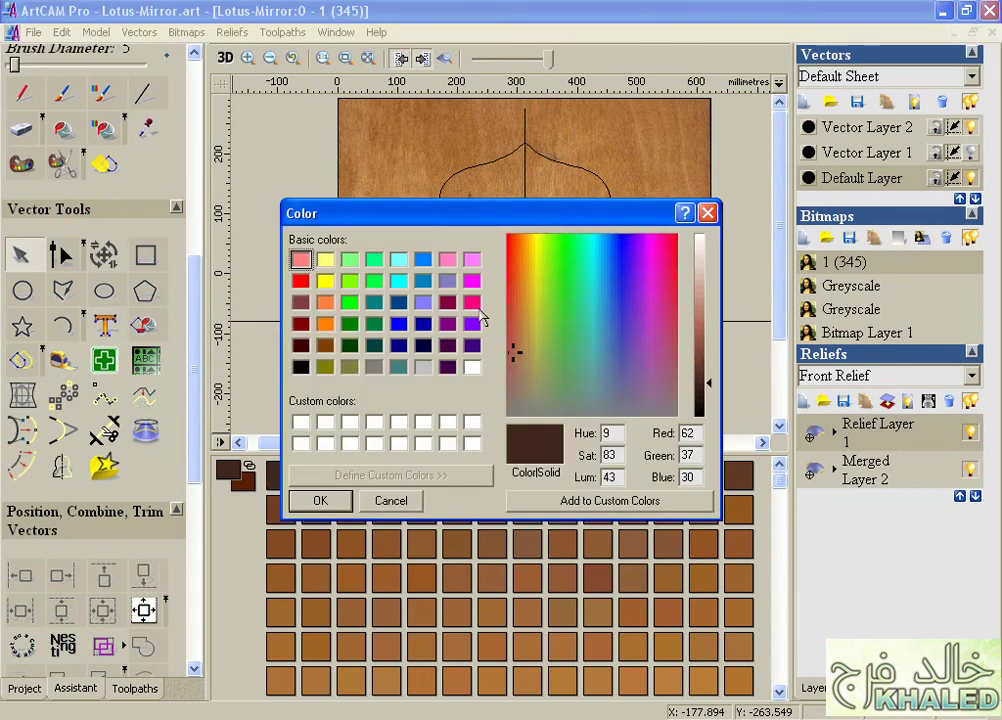
{"action": "left_click", "coordinate": [303, 368]}
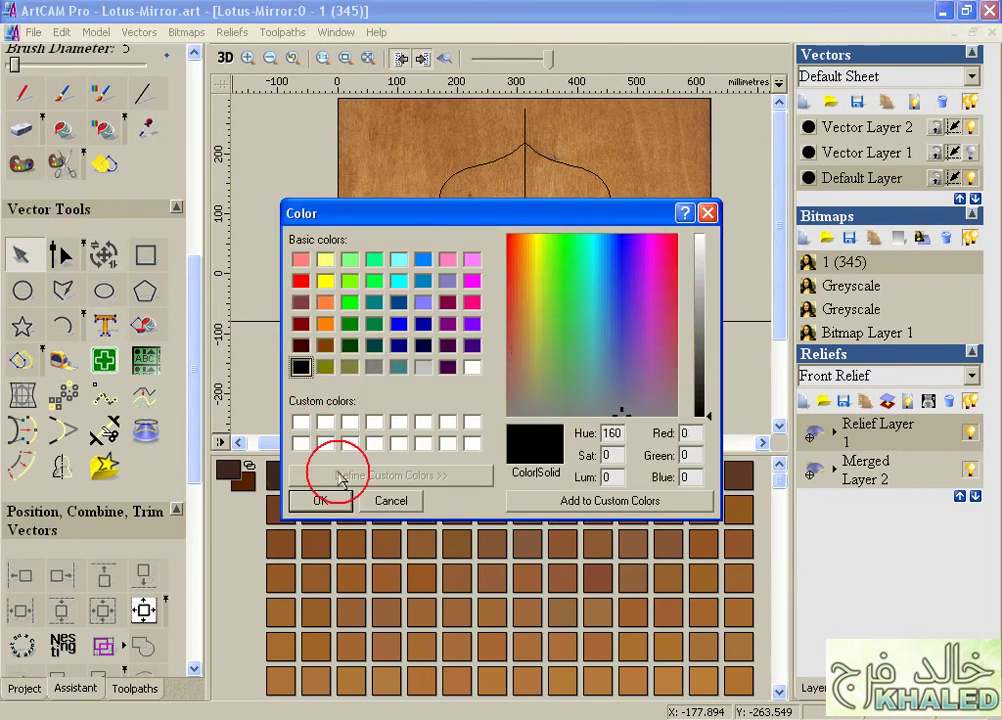
{"action": "left_click", "coordinate": [320, 500]}
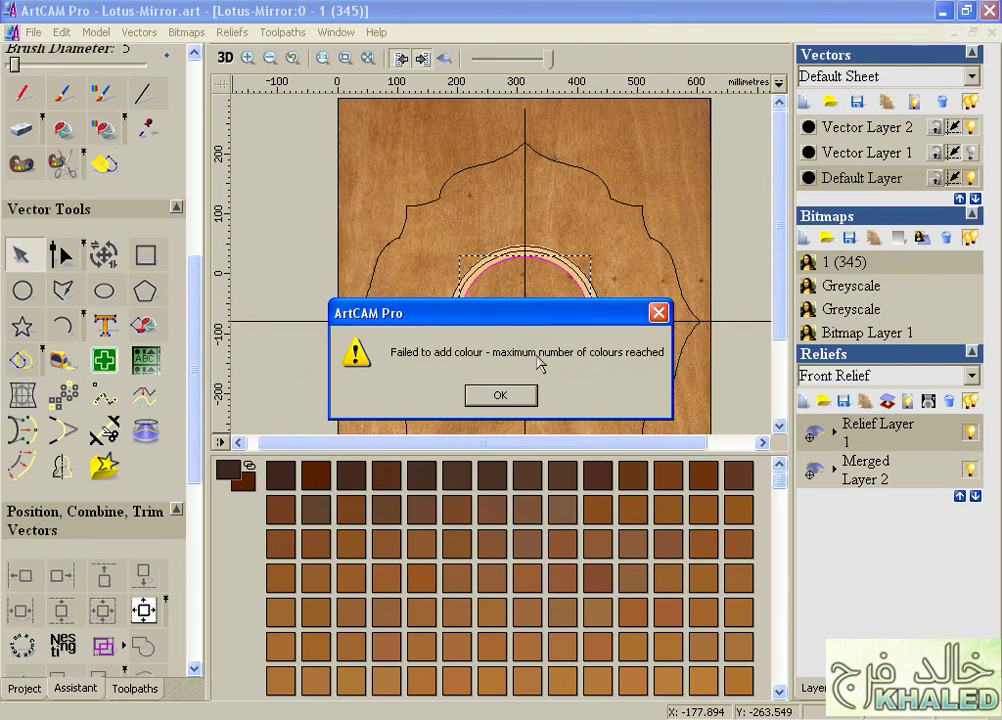
{"action": "left_click", "coordinate": [500, 395]}
- Reduce the wood bitmap's maximum number of colours to 100, accepting the reset of colour links and attributes
{"action": "left_click", "coordinate": [63, 163]}
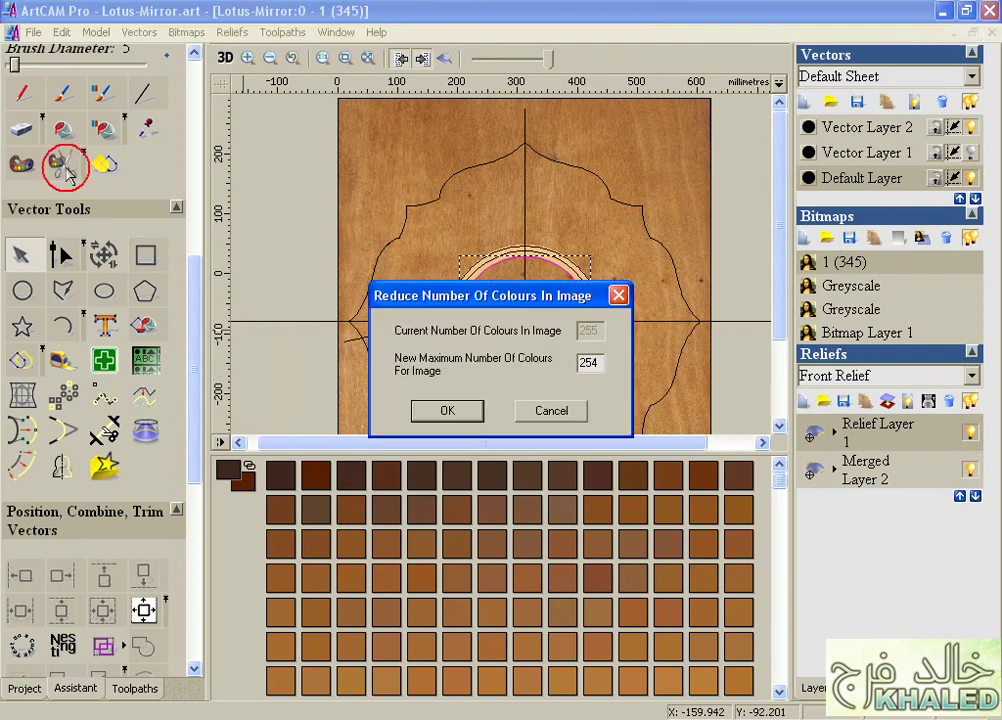
{"action": "left_click_drag", "start_coordinate": [597, 368], "coordinate": [478, 370]}
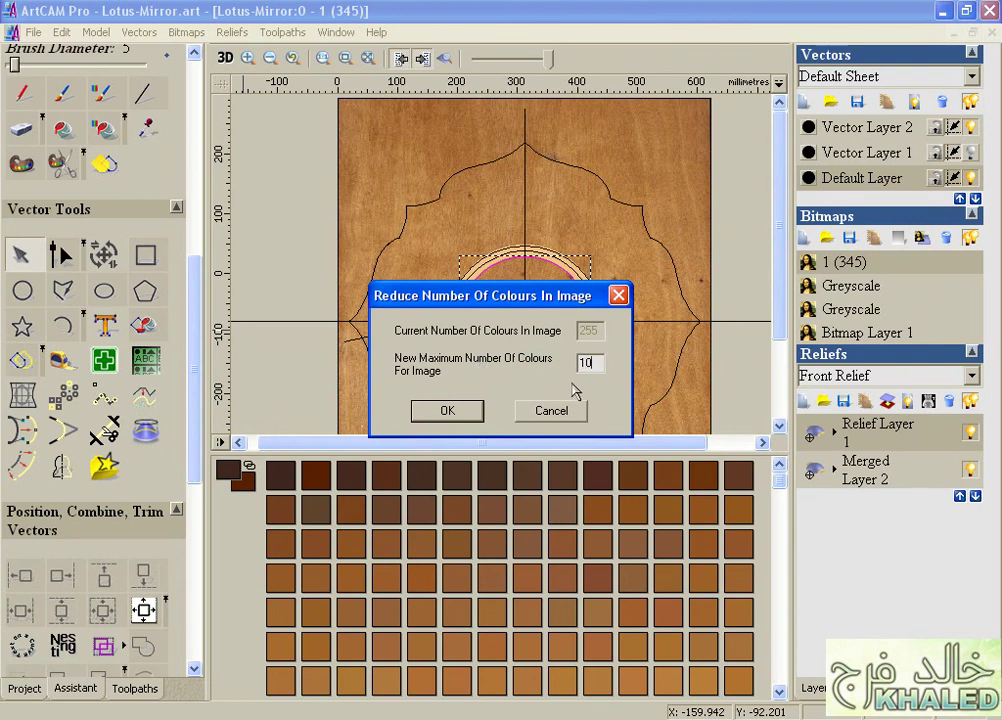
{"action": "left_click", "coordinate": [448, 412]}
{"action": "left_click", "coordinate": [462, 396]}
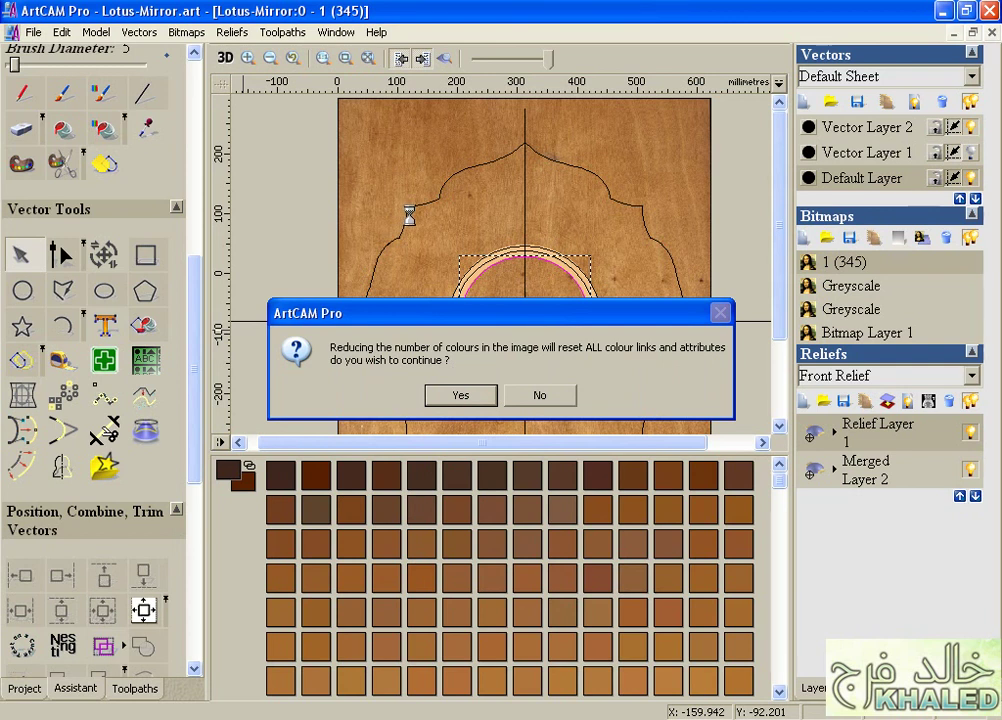
{"action": "key", "text": "Return"}
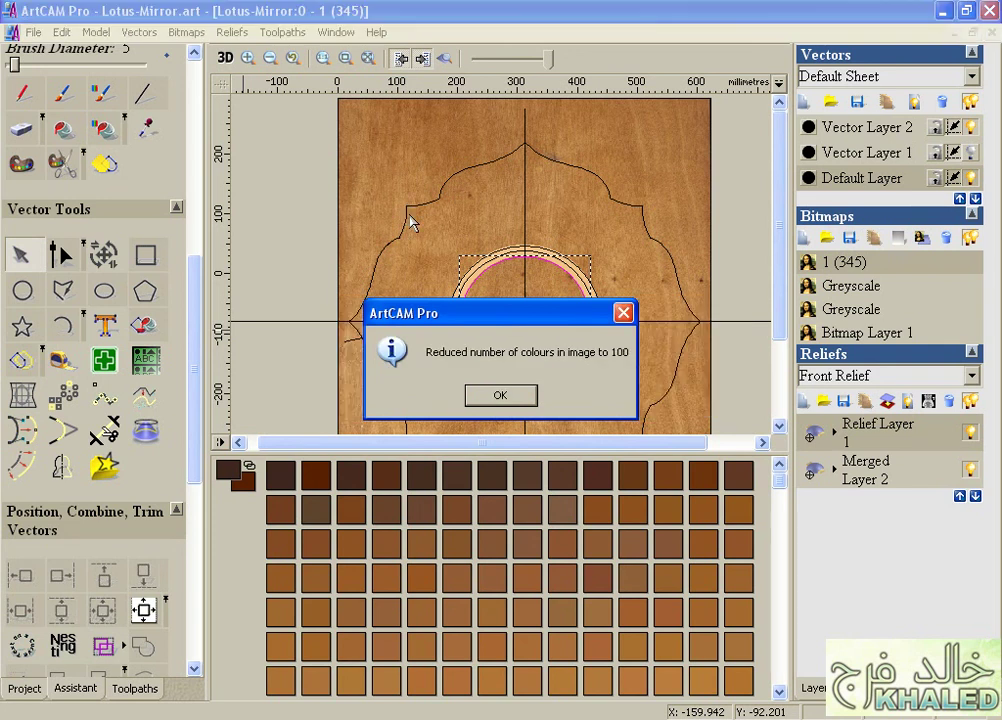
{"action": "left_click", "coordinate": [497, 396]}
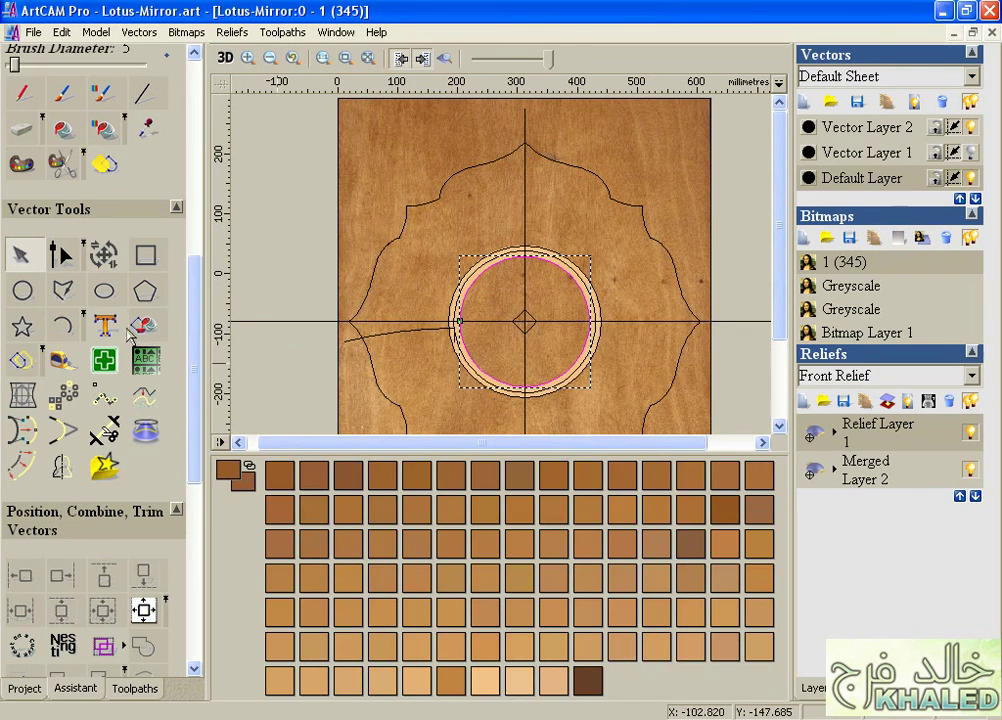
- Add black to the palette and fill the innermost mirror circle with it, checking the relief from above in 3D
{"action": "left_click", "coordinate": [298, 363]}
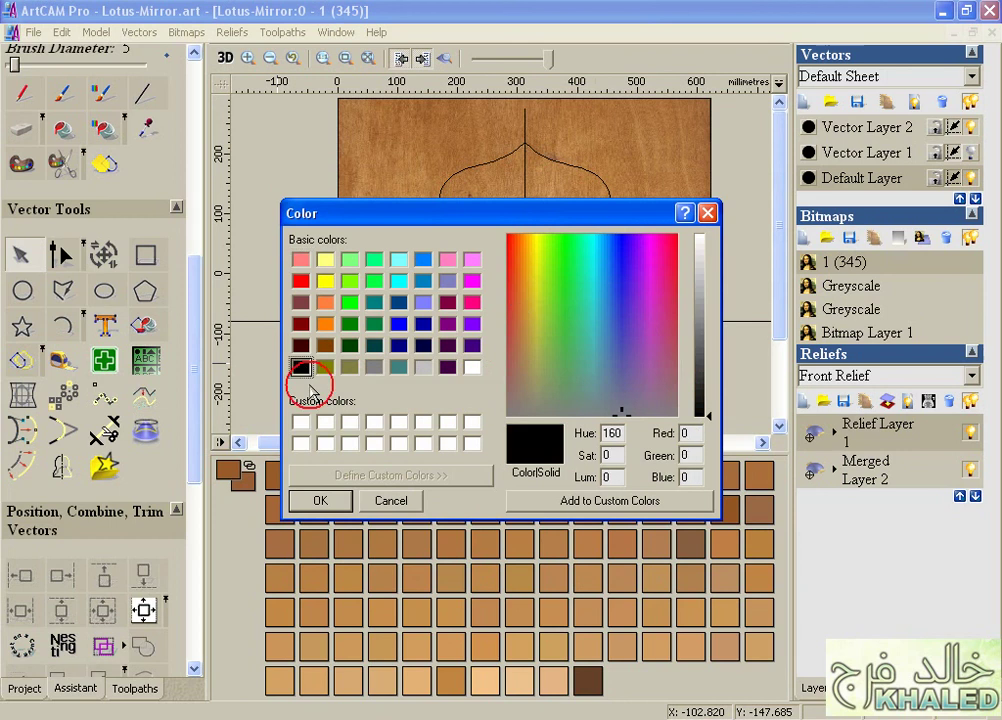
{"action": "left_click", "coordinate": [320, 500]}
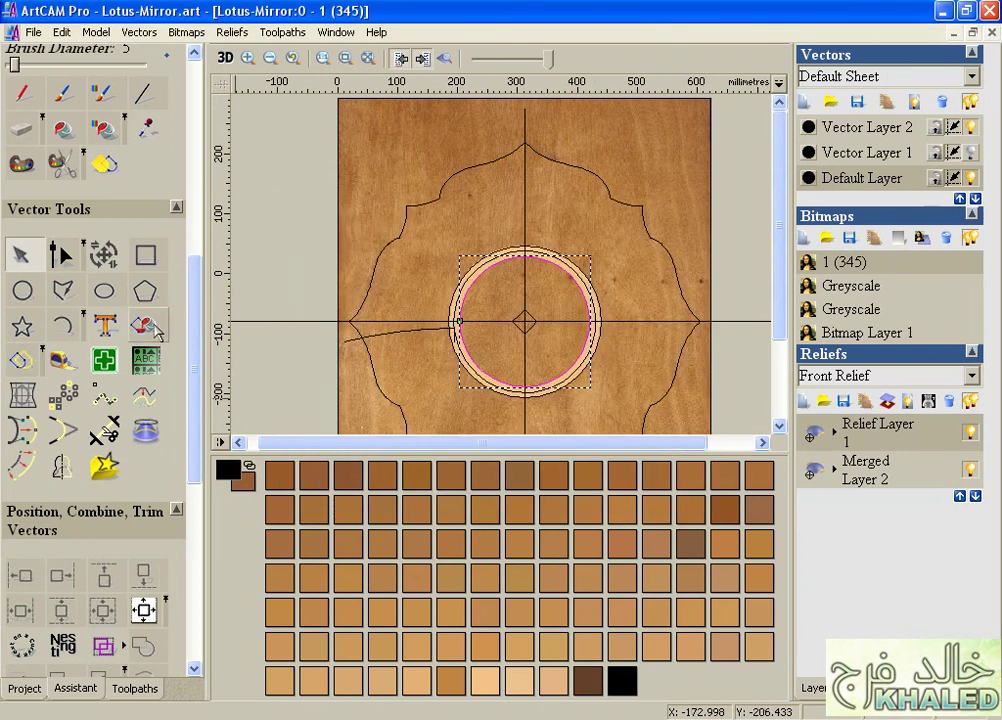
{"action": "left_click", "coordinate": [459, 321]}
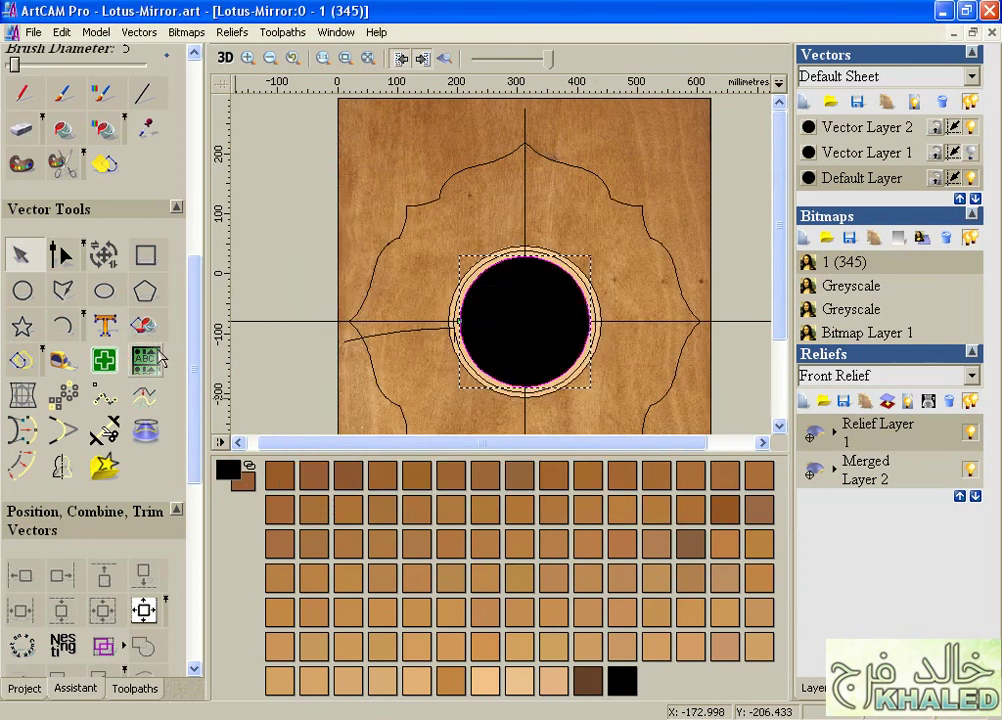
{"action": "left_click", "coordinate": [309, 239]}
{"action": "left_click", "coordinate": [225, 58]}
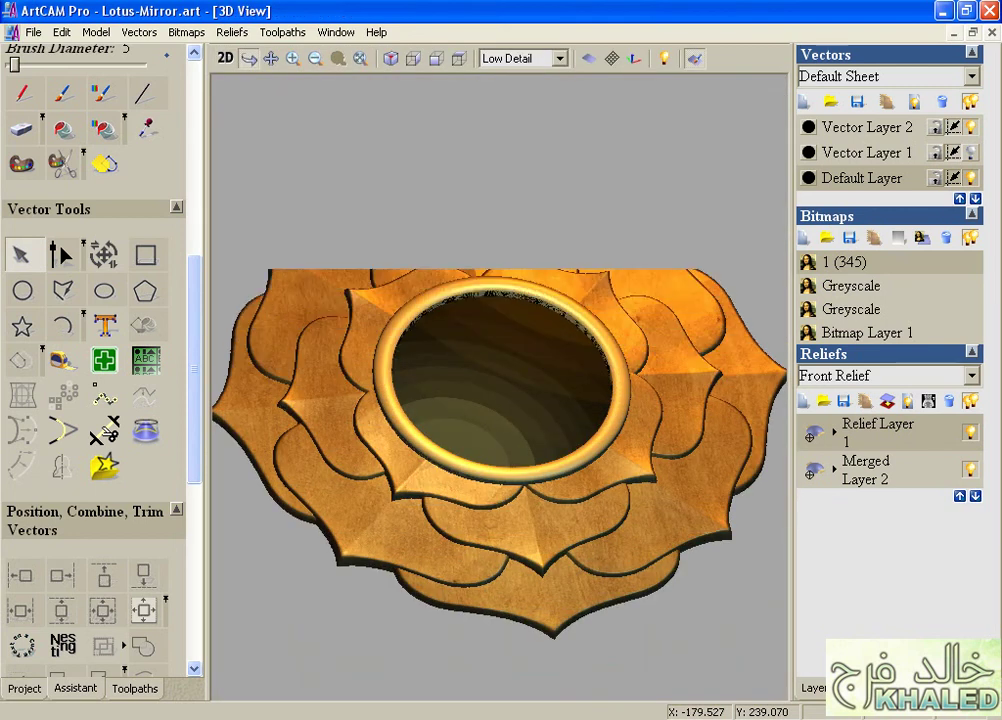
{"action": "left_click", "coordinate": [458, 58]}
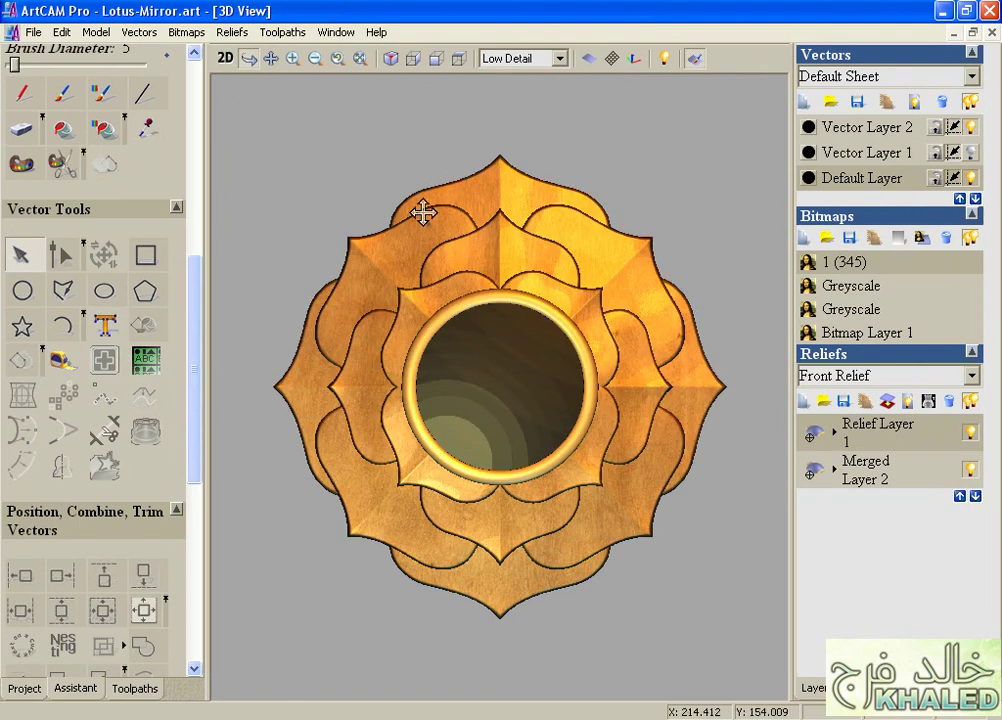
{"action": "right_click_drag", "start_coordinate": [313, 245], "coordinate": [313, 281]}
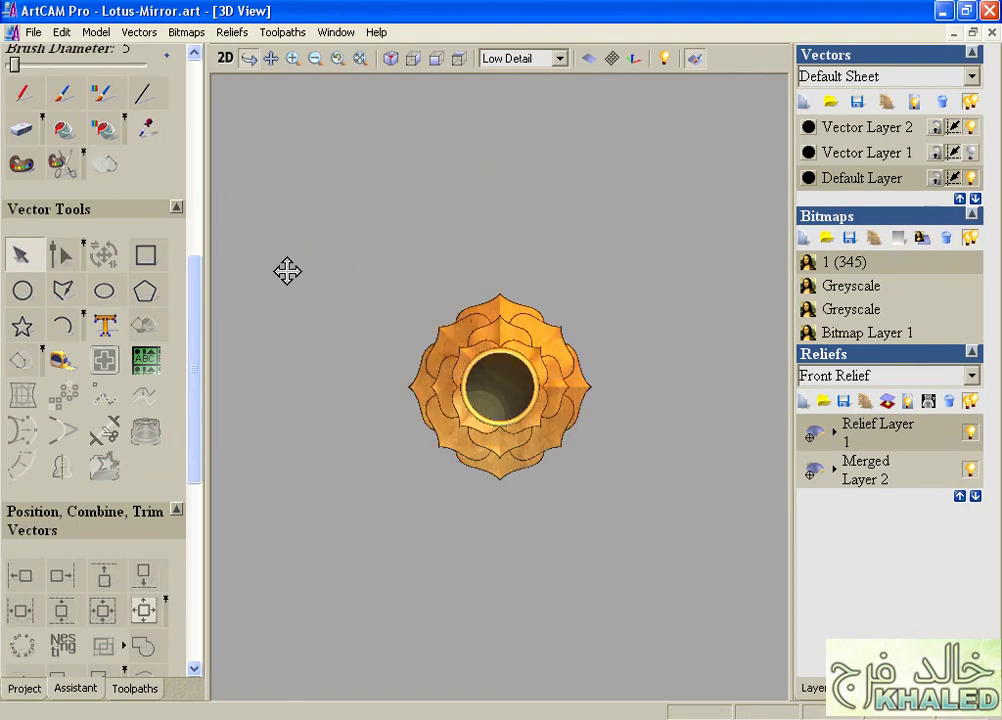
- Add a dark grey (68, 68, 68) to the palette and refill the innermost mirror circle with it, checking it in 3D
{"action": "left_click", "coordinate": [225, 58]}
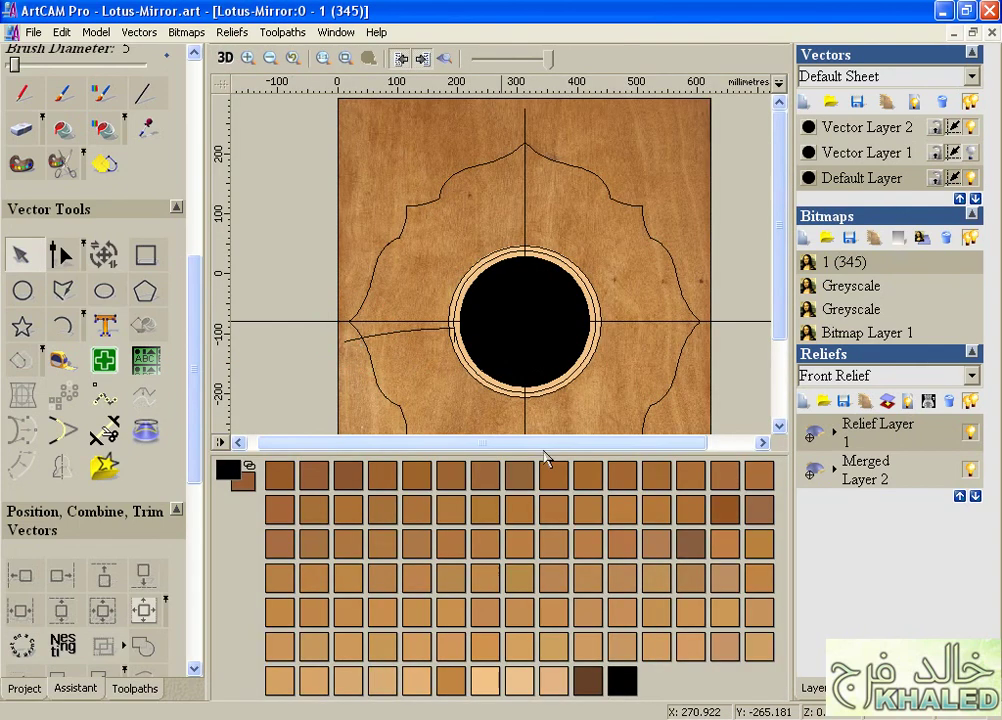
{"action": "left_click", "coordinate": [18, 170]}
{"action": "left_click_drag", "start_coordinate": [706, 387], "coordinate": [708, 373]}
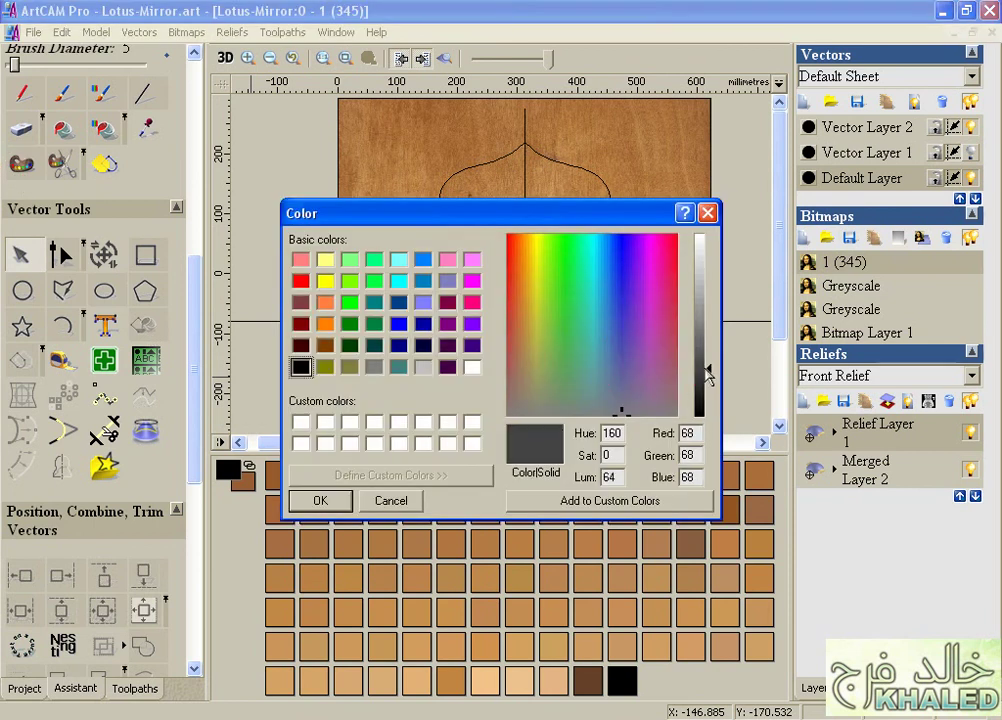
{"action": "left_click", "coordinate": [320, 500]}
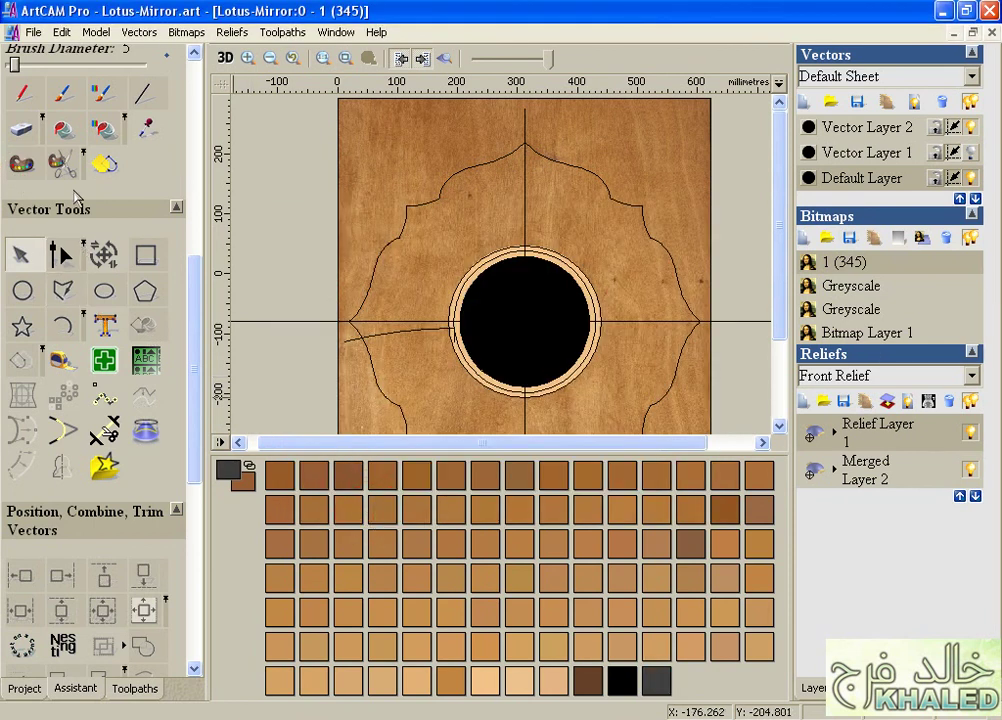
{"action": "left_click_drag", "start_coordinate": [193, 455], "coordinate": [195, 423]}
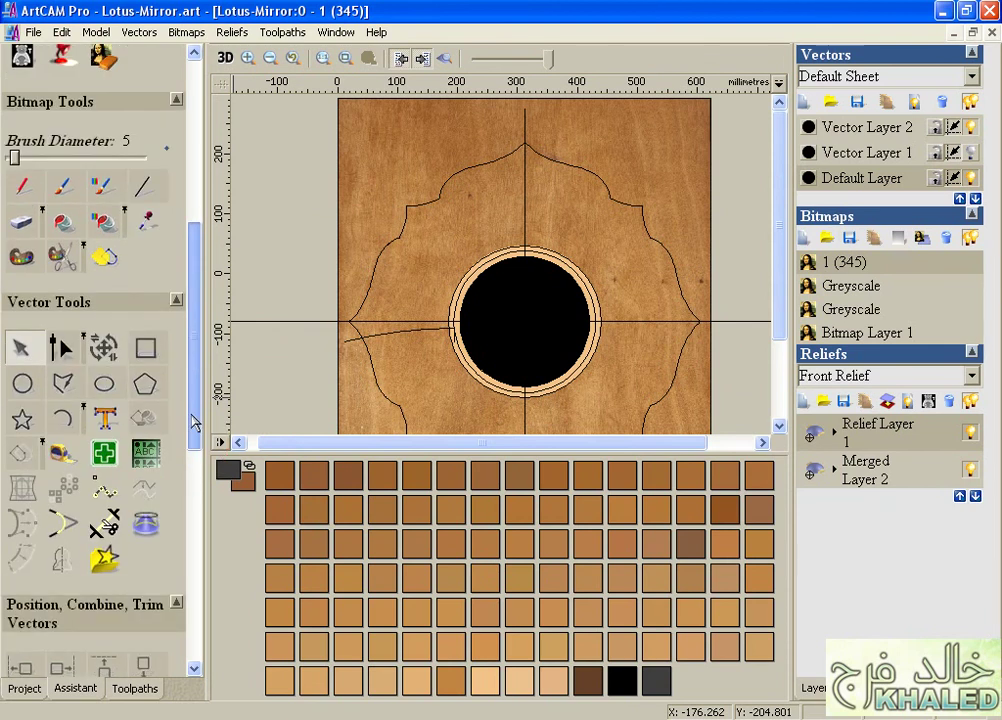
{"action": "left_click", "coordinate": [484, 285]}
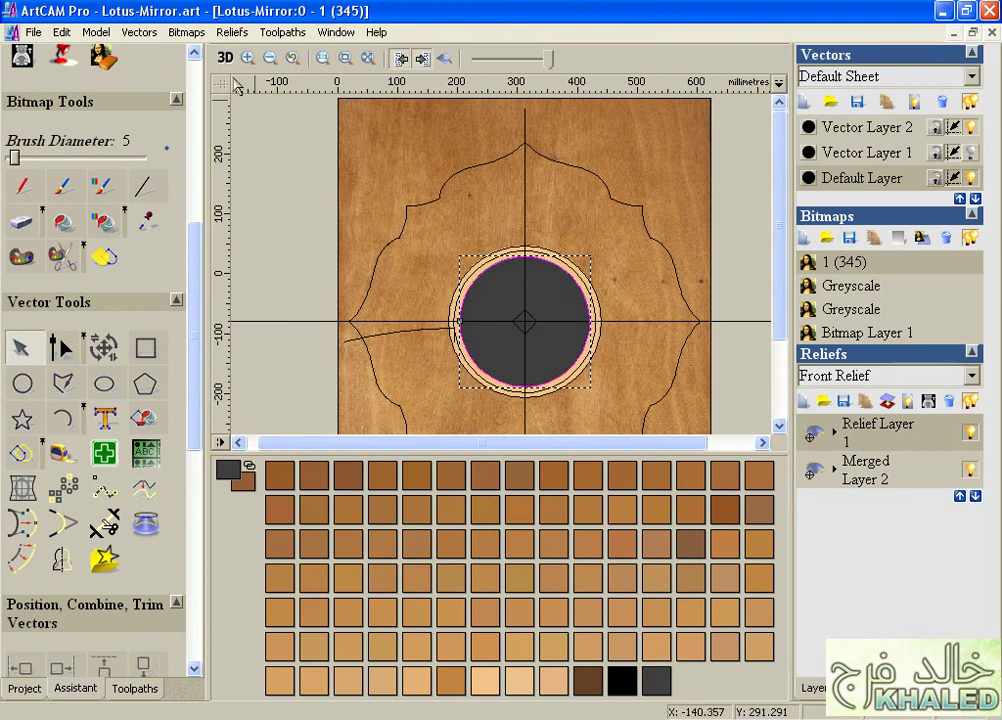
{"action": "key", "text": "F3"}
{"action": "scroll", "coordinate": [306, 263], "scroll_direction": "up", "scroll_amount": 3}
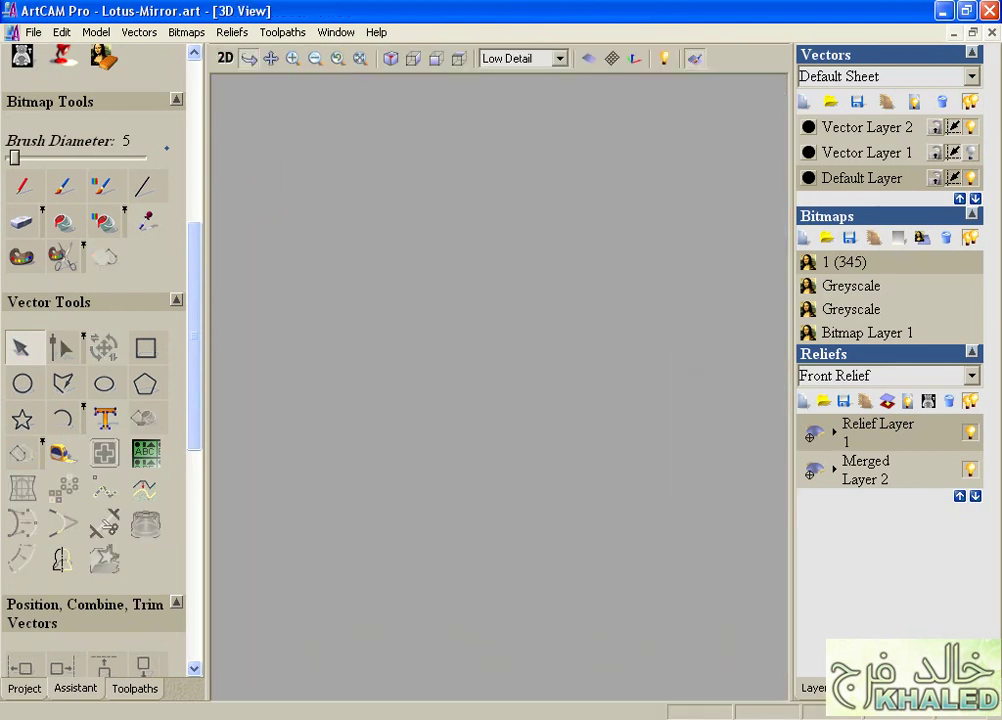
- Open the Lights and Material settings, widen their area, and enlarge the lotus relief in the 3D view
{"action": "left_click_drag", "start_coordinate": [196, 437], "coordinate": [186, 636]}
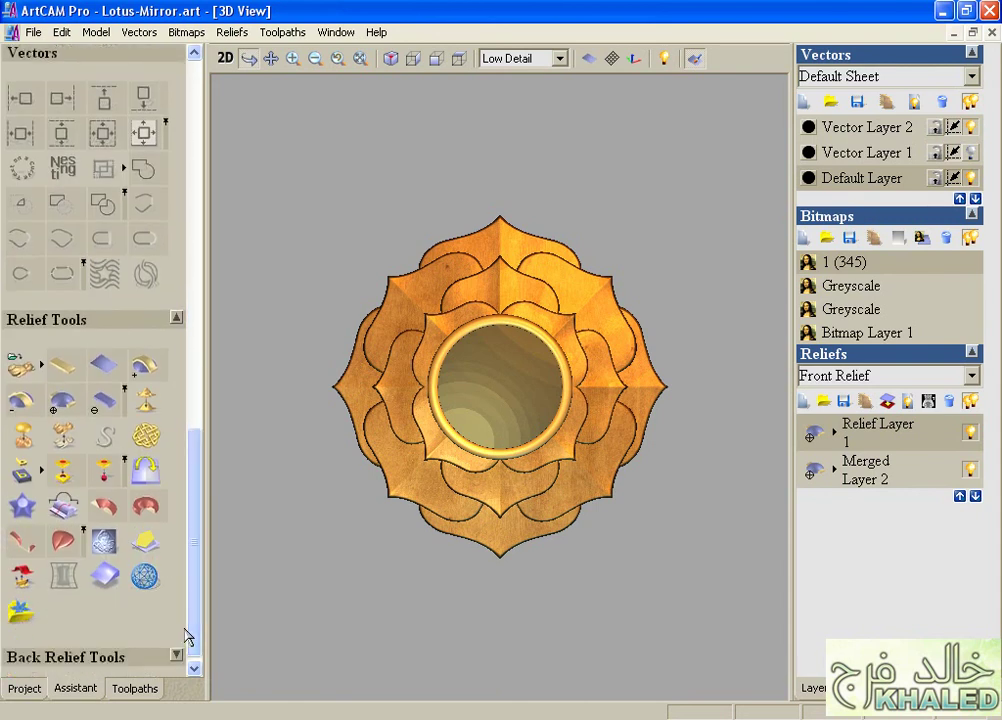
{"action": "left_click_drag", "start_coordinate": [196, 440], "coordinate": [196, 319]}
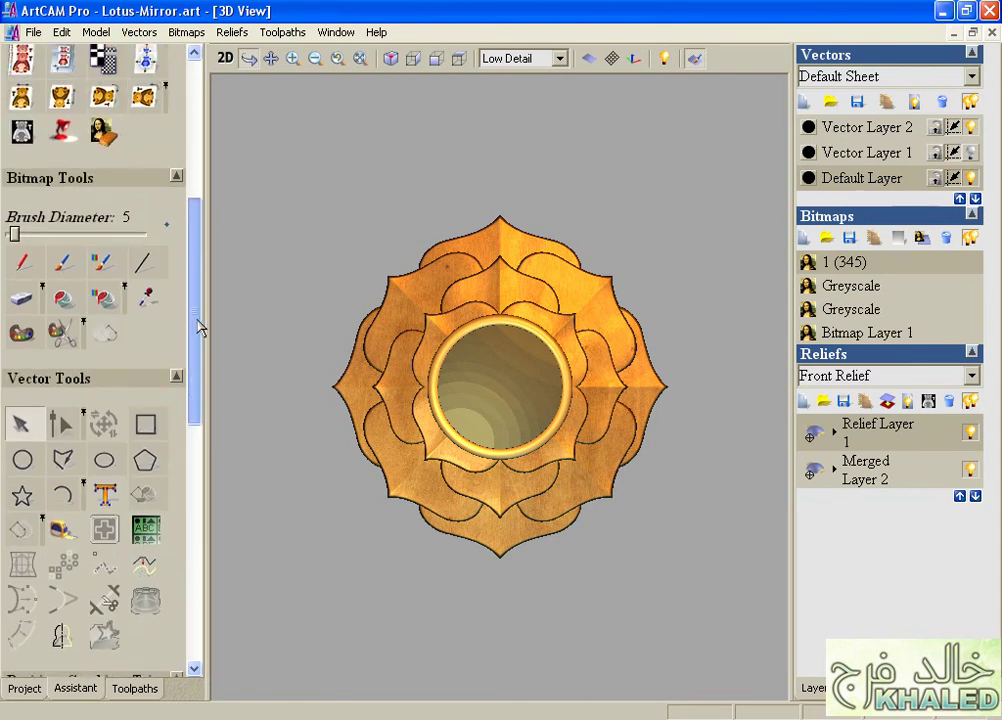
{"action": "left_click", "coordinate": [118, 283]}
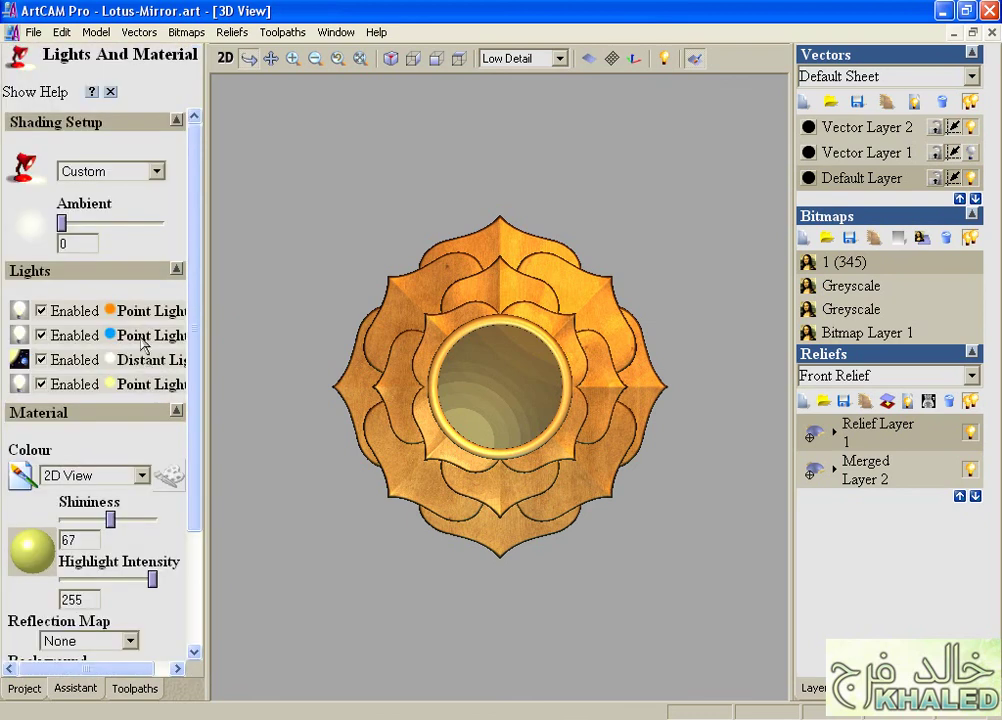
{"action": "left_click_drag", "start_coordinate": [213, 617], "coordinate": [311, 635]}
{"action": "left_click", "coordinate": [327, 57]}
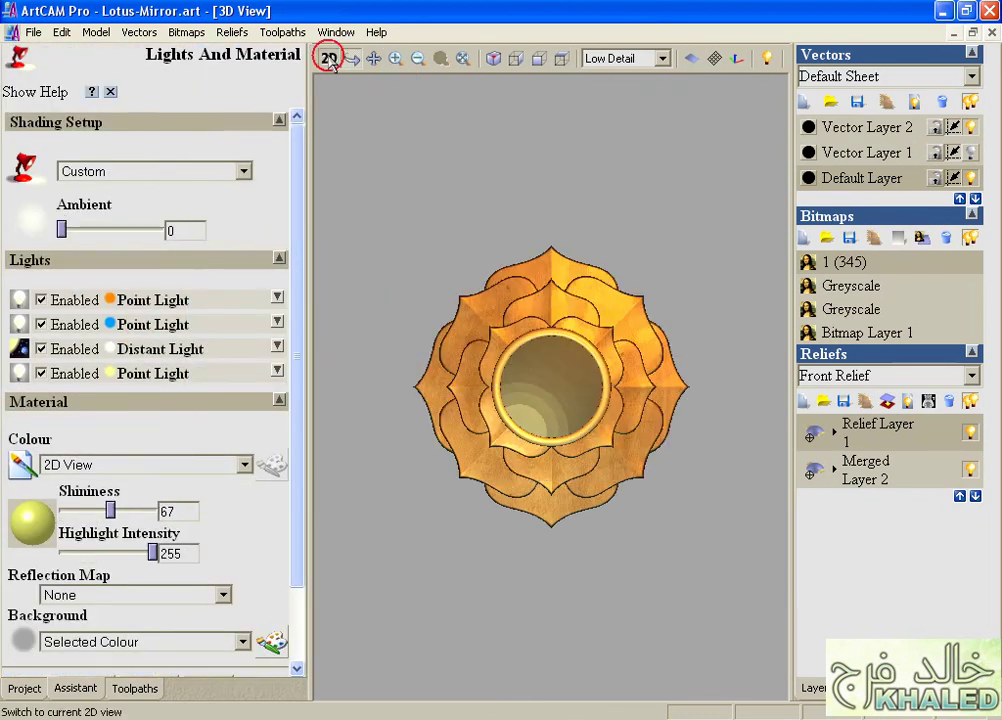
{"action": "left_click", "coordinate": [505, 58]}
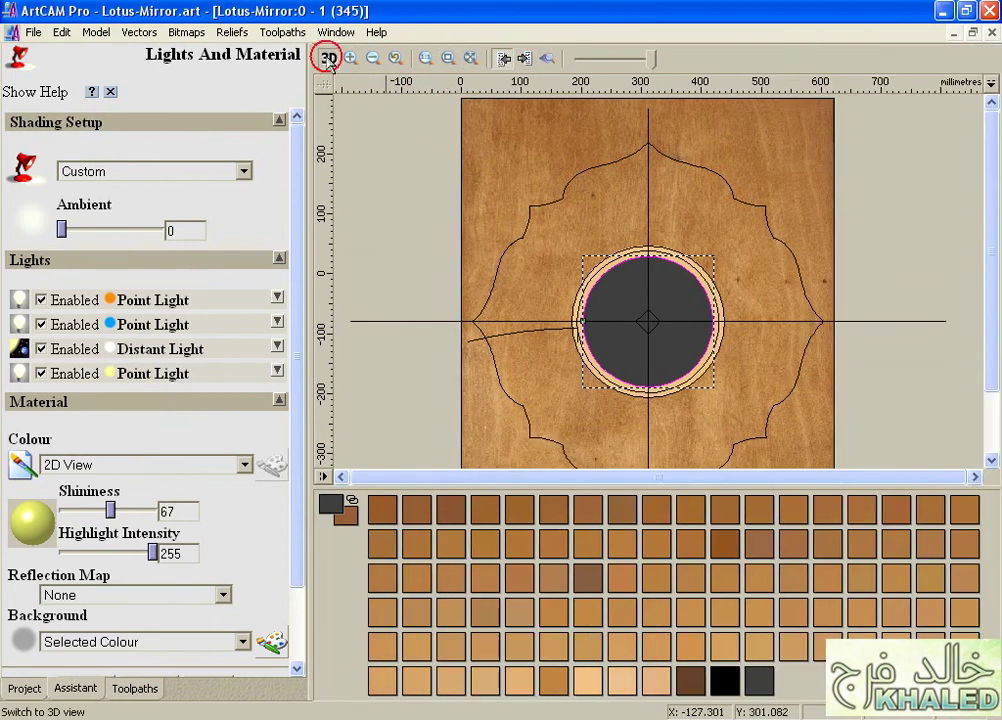
{"action": "left_click", "coordinate": [329, 62]}
{"action": "right_click_drag", "start_coordinate": [450, 356], "coordinate": [451, 343]}
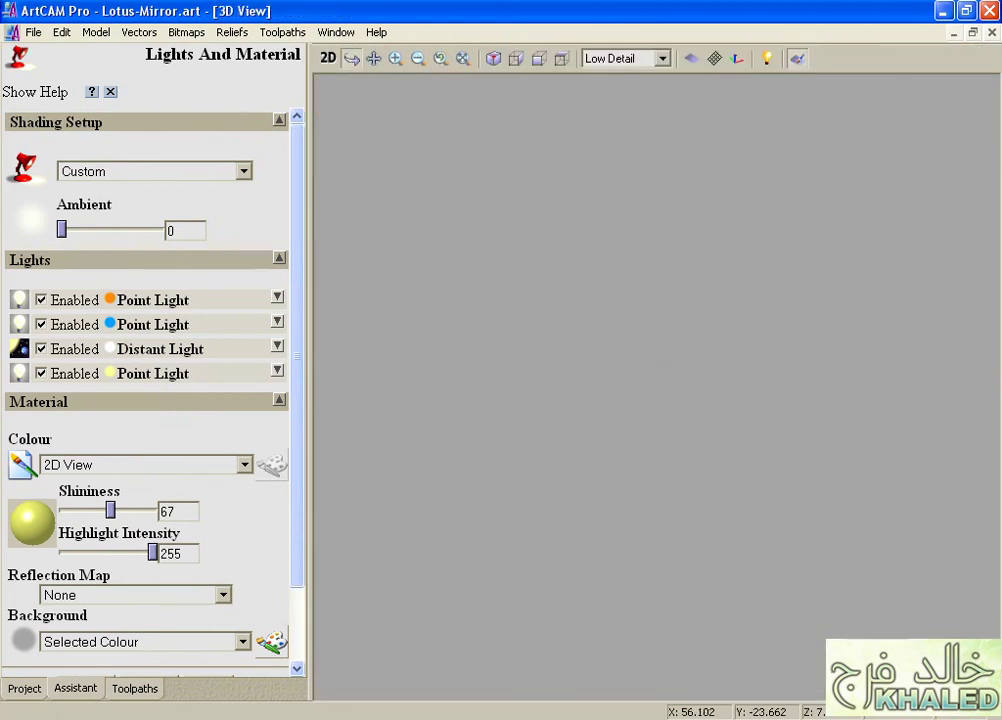
- Set the blue point light's intensity to 54, apply it, and check the relief from an angle
{"action": "left_click", "coordinate": [277, 322]}
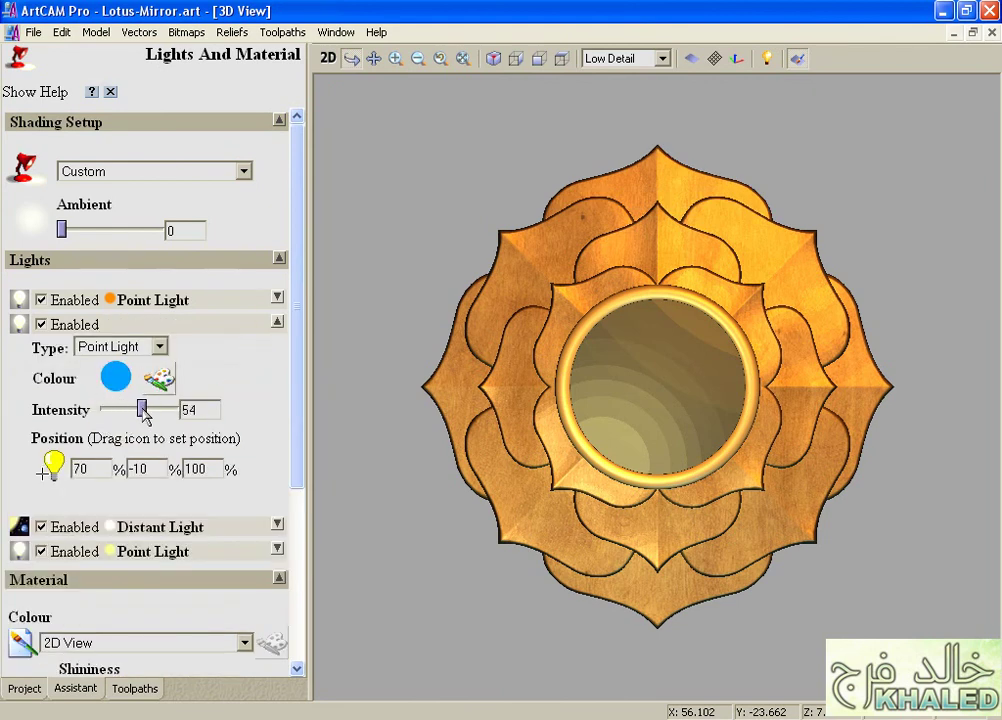
{"action": "left_click_drag", "start_coordinate": [298, 470], "coordinate": [298, 610]}
{"action": "left_click", "coordinate": [207, 647]}
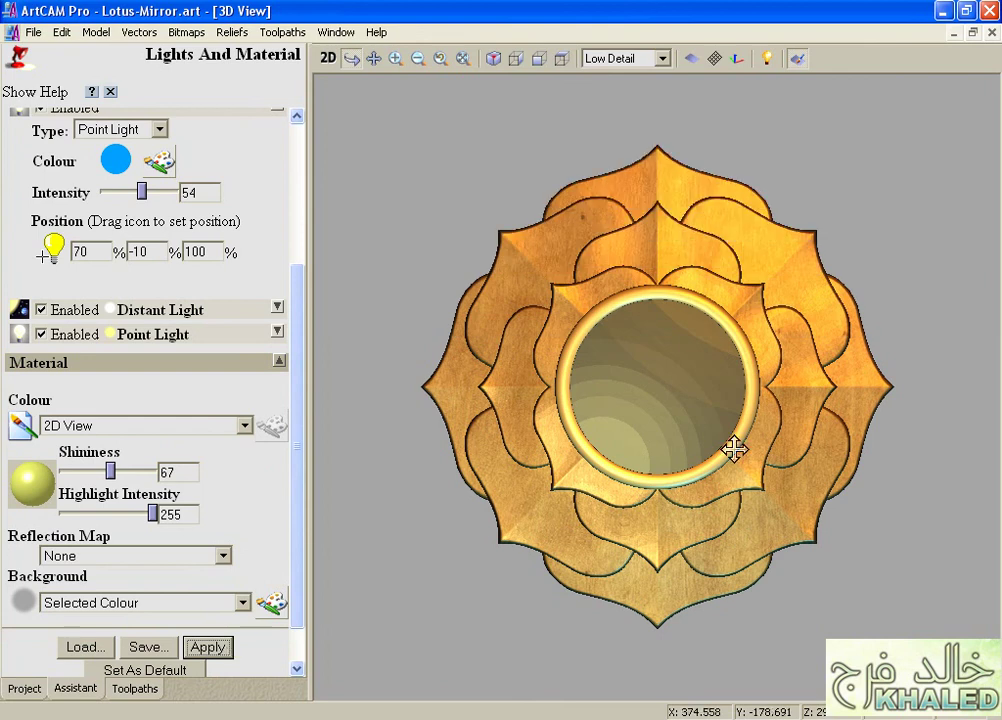
{"action": "left_click_drag", "start_coordinate": [734, 450], "coordinate": [843, 239]}
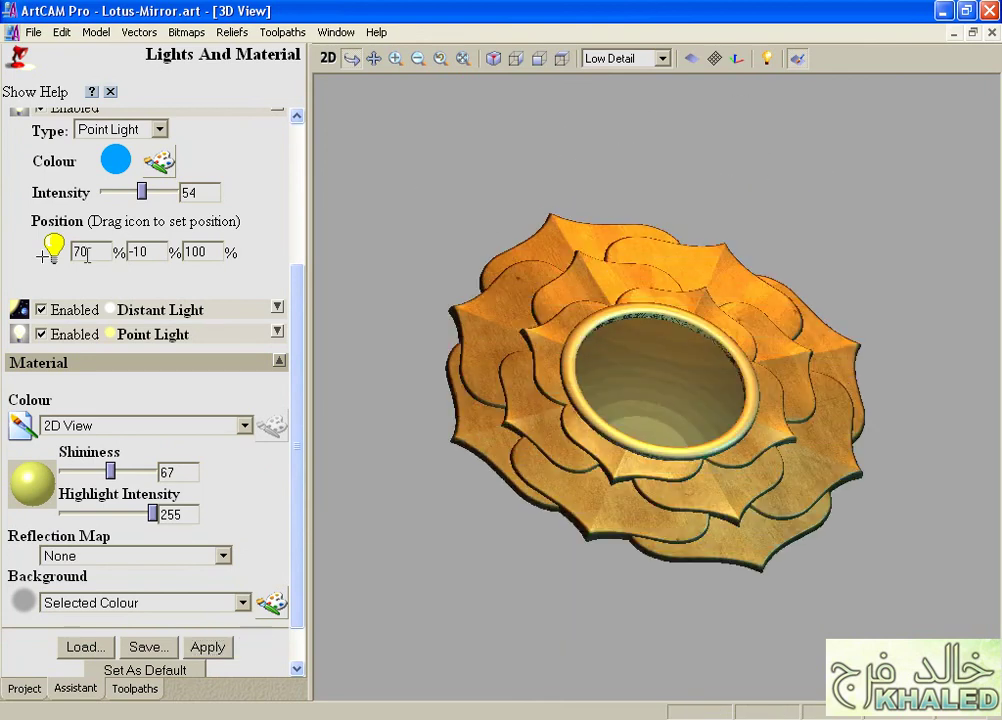
- Set the orange point light's intensity to 35 and apply it to the relief
{"action": "left_click_drag", "start_coordinate": [301, 310], "coordinate": [318, 244]}
{"action": "left_click", "coordinate": [278, 174]}
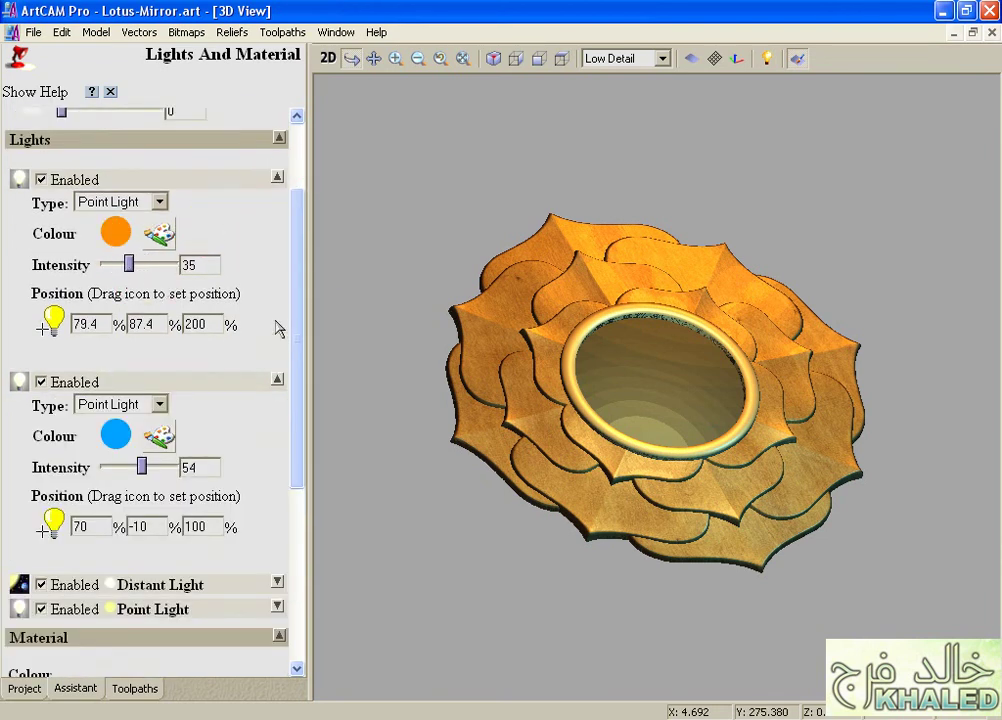
{"action": "left_click_drag", "start_coordinate": [293, 342], "coordinate": [296, 508]}
{"action": "left_click", "coordinate": [214, 597]}
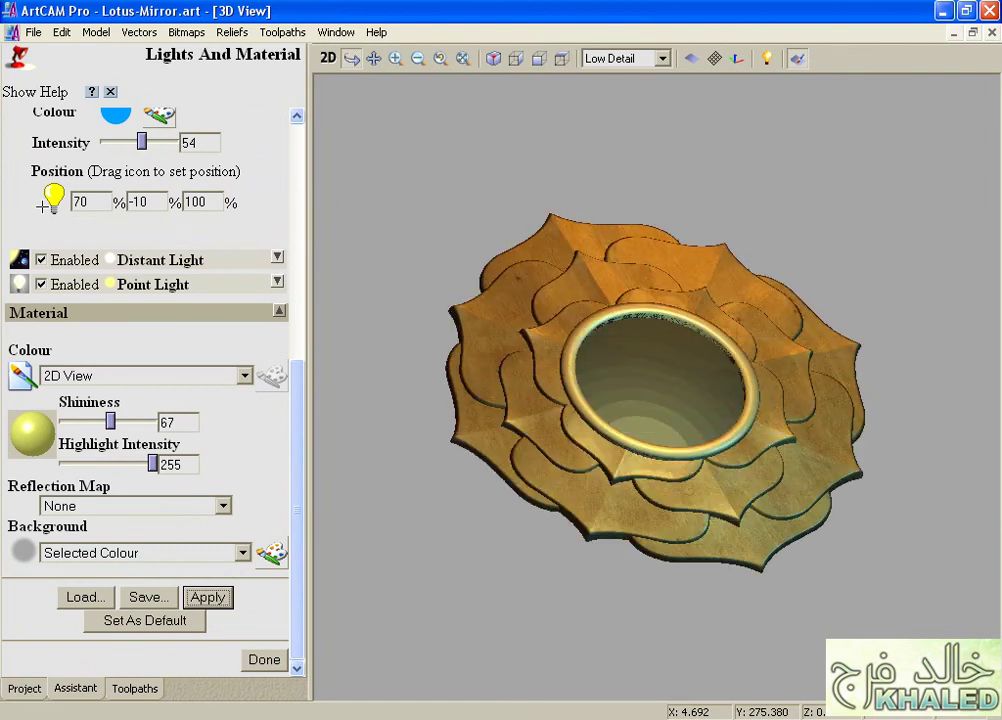
- Set the white distant light's intensity to 15, apply it, and check the relief from above and at an angle
{"action": "left_click", "coordinate": [277, 258]}
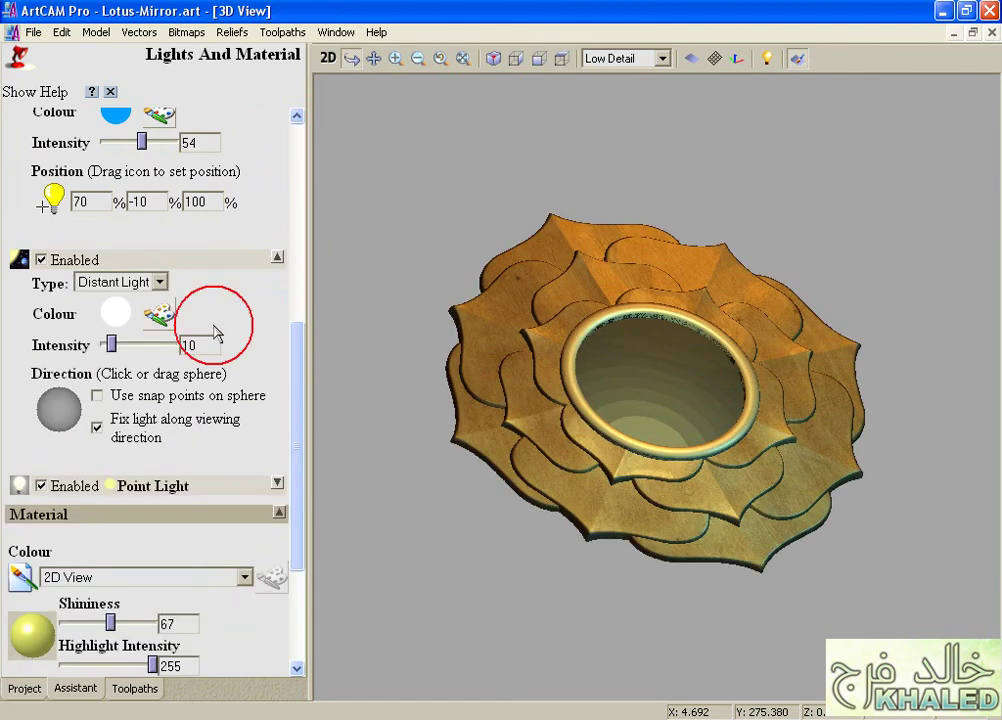
{"action": "left_click_drag", "start_coordinate": [111, 345], "coordinate": [114, 348]}
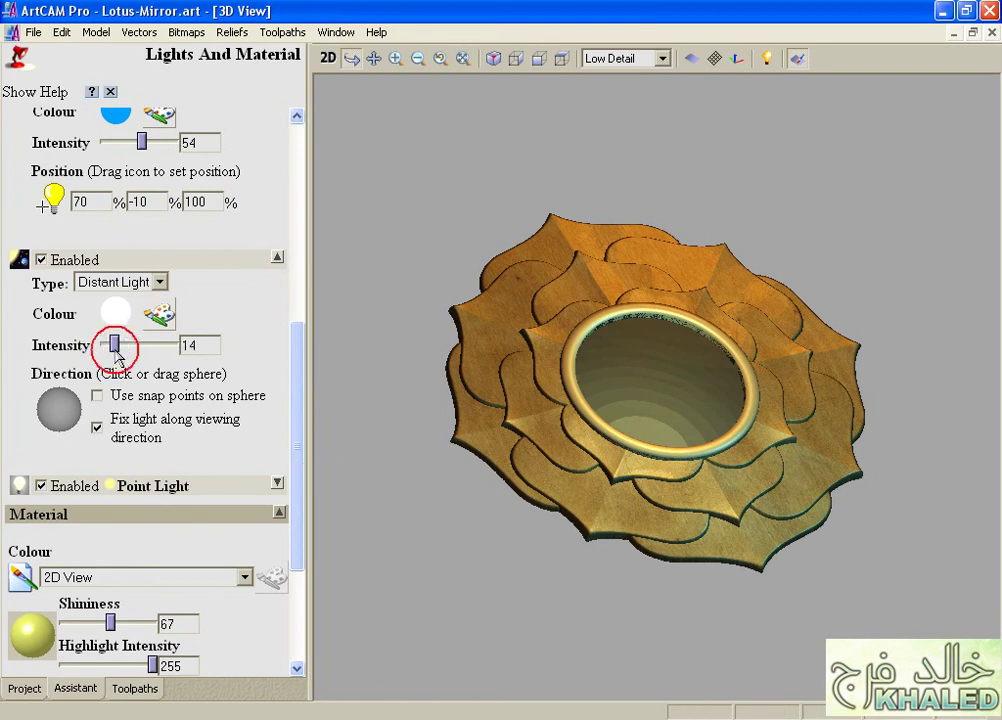
{"action": "left_click_drag", "start_coordinate": [300, 451], "coordinate": [300, 540]}
{"action": "left_click", "coordinate": [207, 597]}
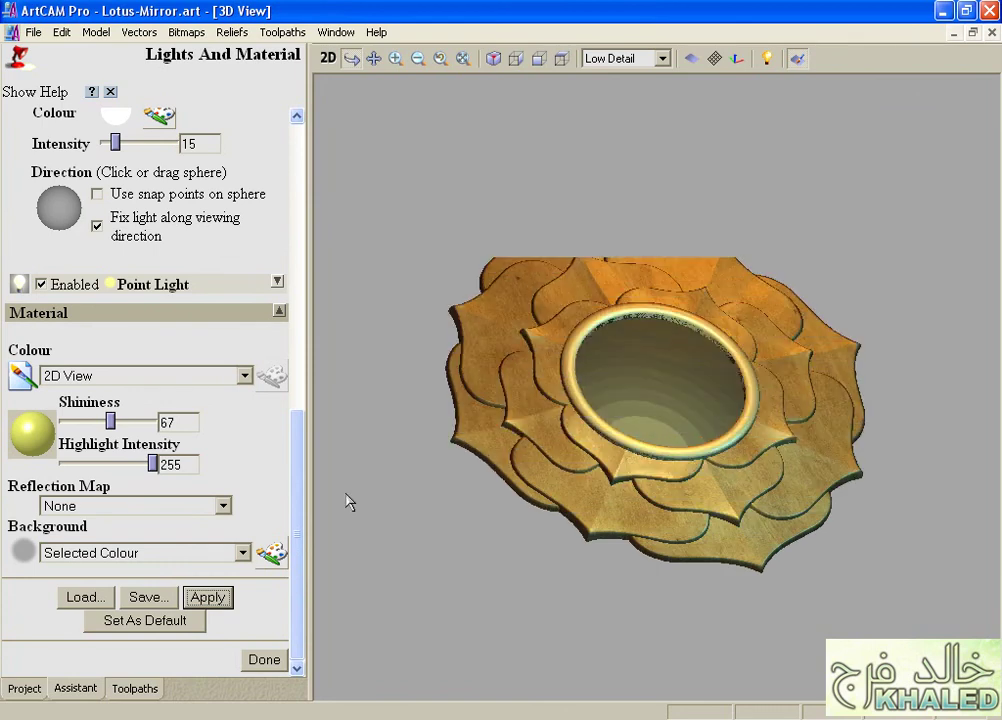
{"action": "left_click", "coordinate": [563, 59]}
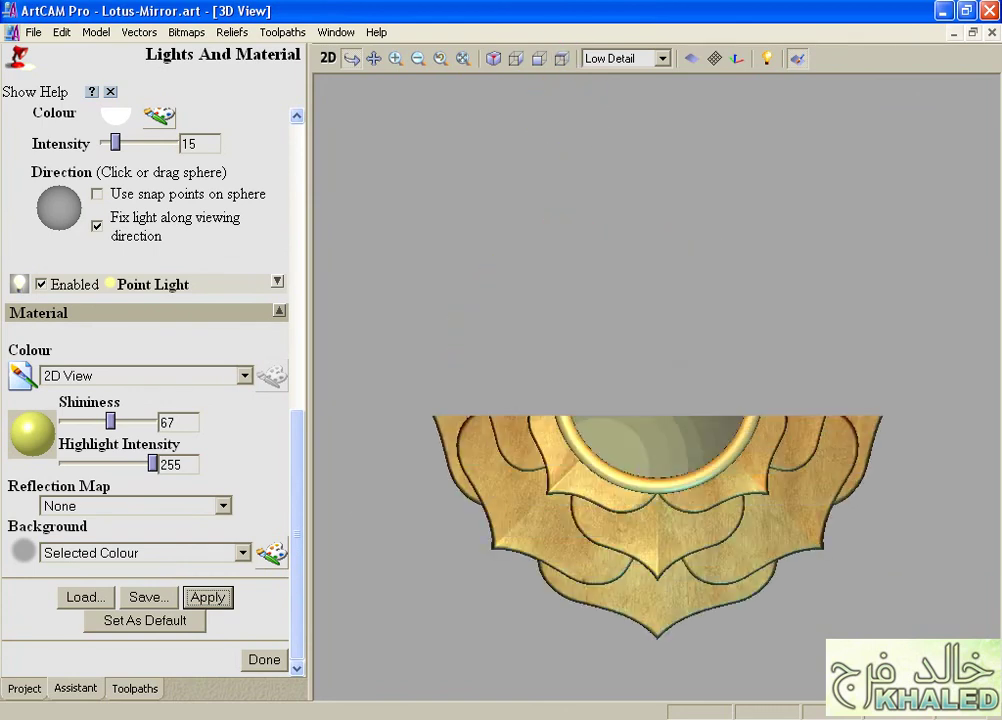
{"action": "right_click_drag", "start_coordinate": [416, 217], "coordinate": [420, 252]}
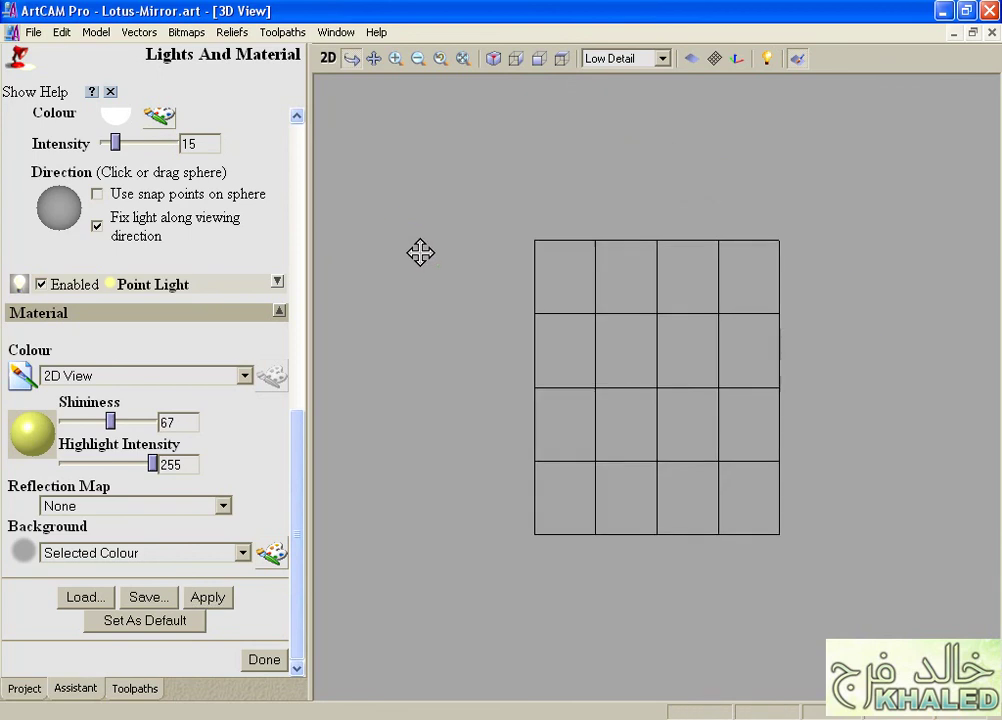
{"action": "left_click_drag", "start_coordinate": [689, 215], "coordinate": [694, 85]}
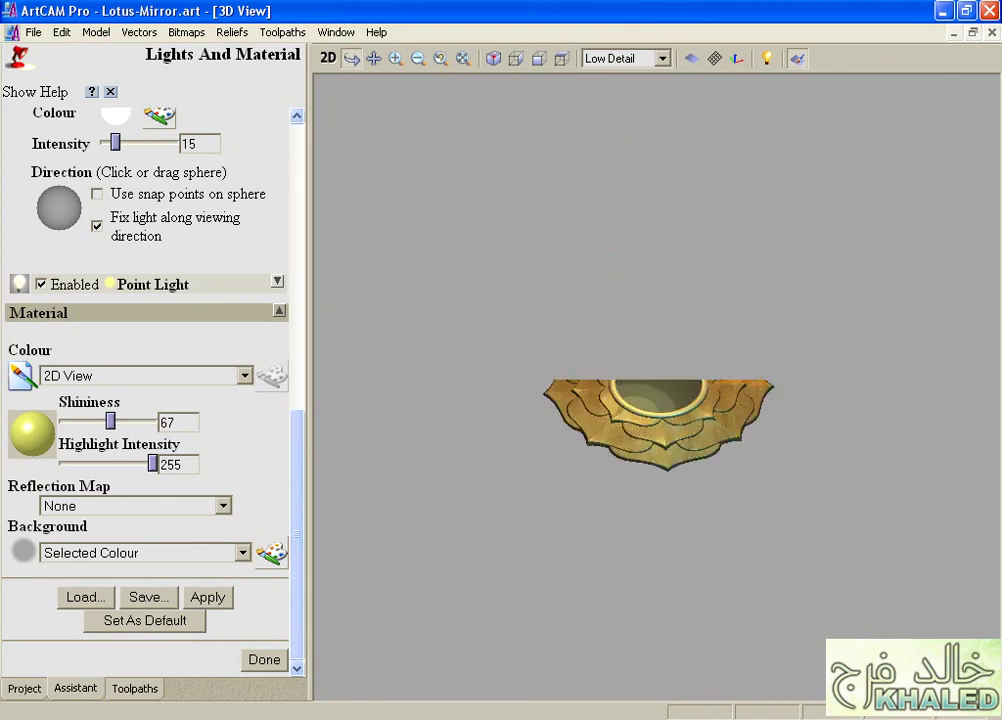
{"action": "left_click_drag", "start_coordinate": [640, 525], "coordinate": [864, 523]}
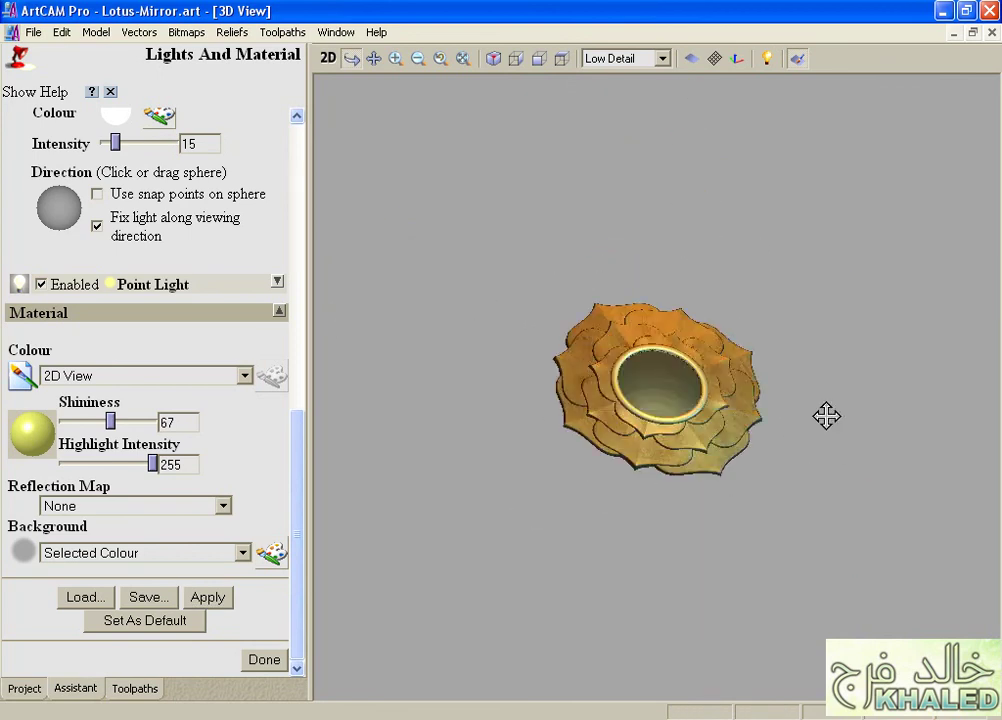
{"action": "right_click_drag", "start_coordinate": [825, 416], "coordinate": [828, 264]}
{"action": "left_click_drag", "start_coordinate": [790, 300], "coordinate": [474, 375]}
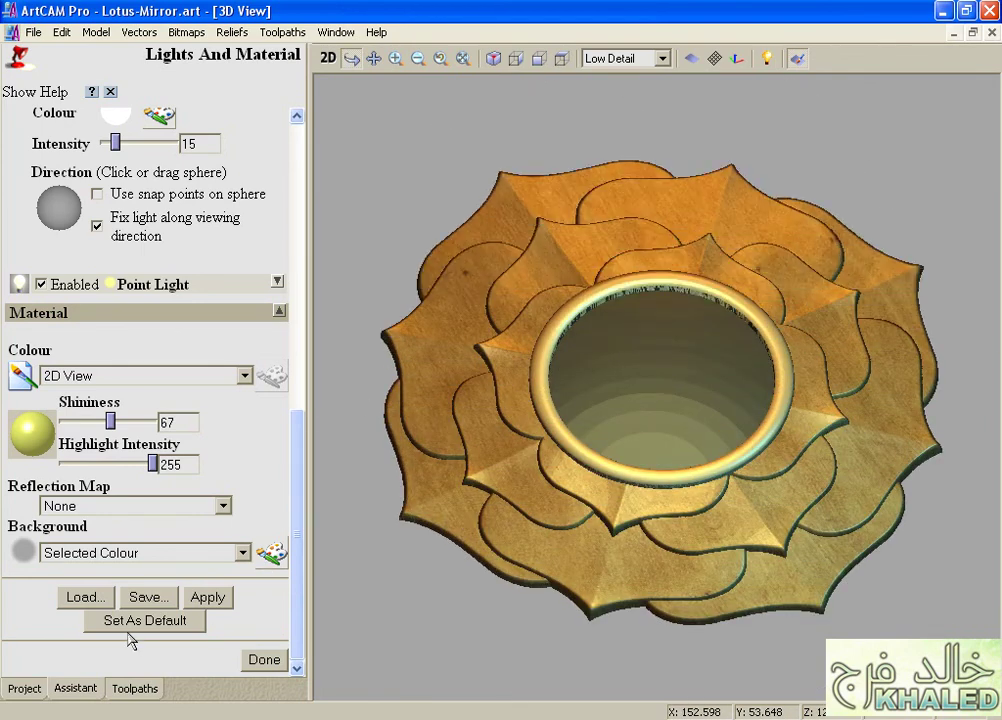
- Load the Silver.shd lights and material settings and apply them to the relief
{"action": "left_click", "coordinate": [80, 597]}
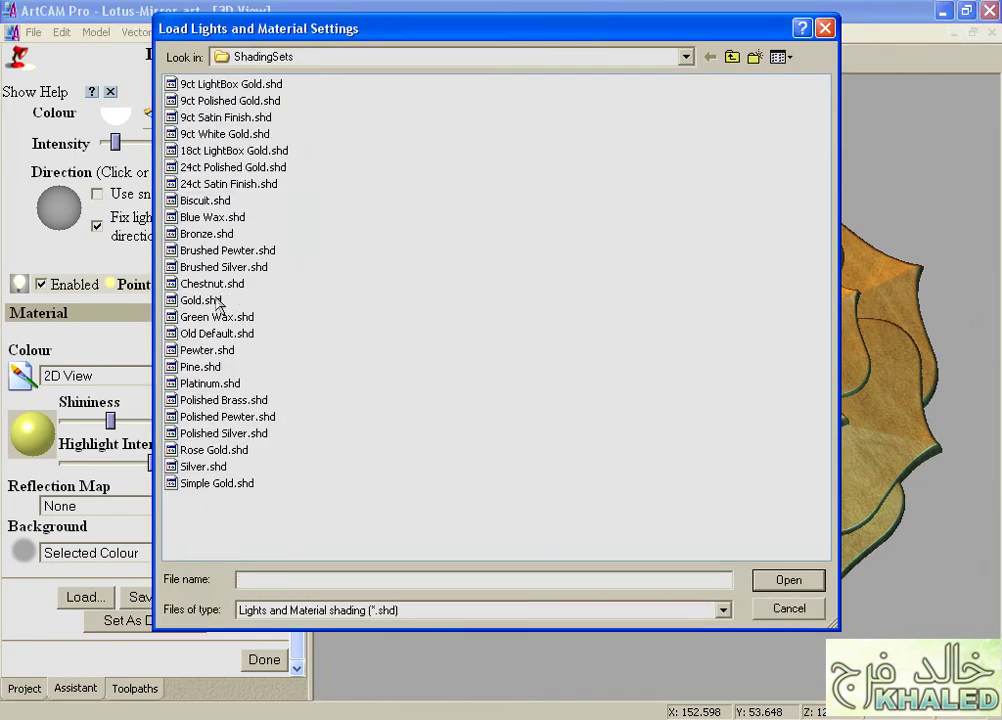
{"action": "left_click", "coordinate": [210, 466]}
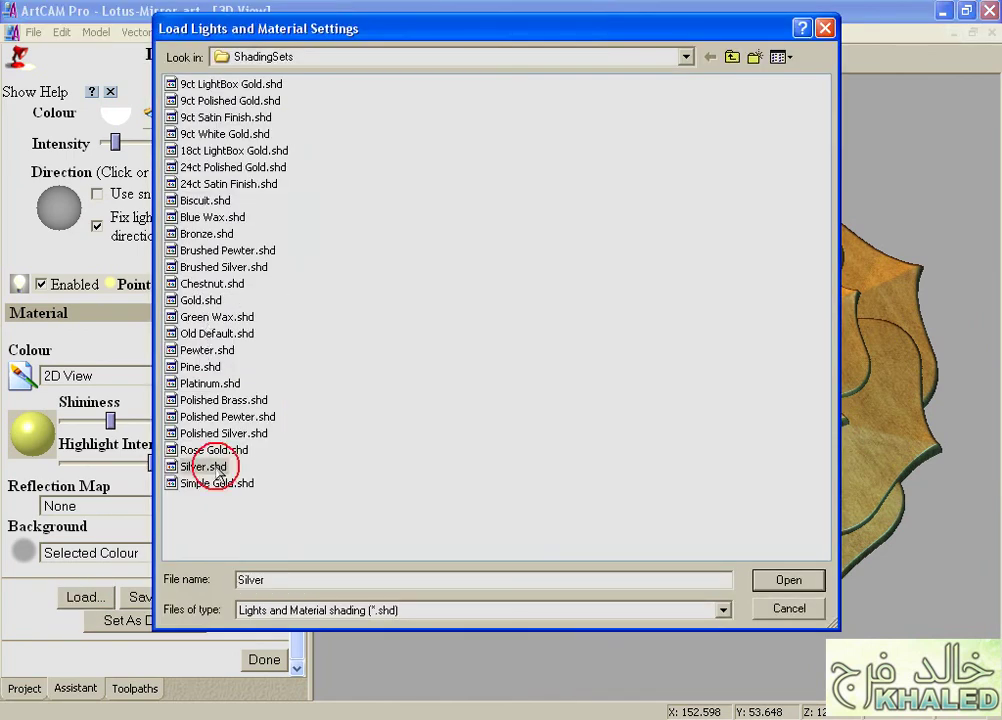
{"action": "left_click", "coordinate": [785, 579]}
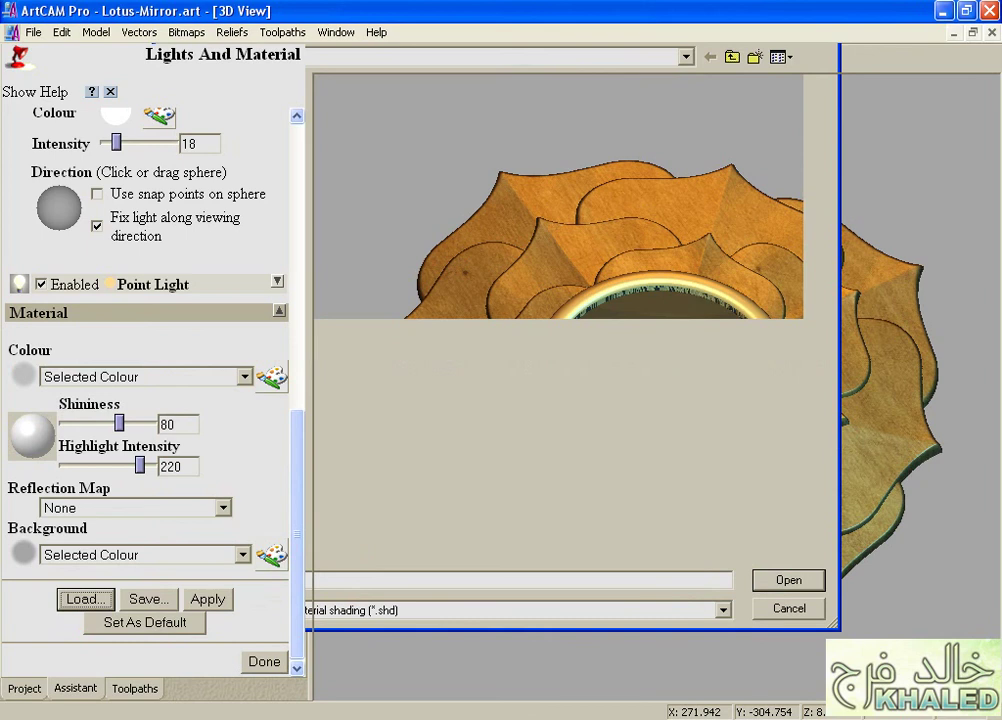
{"action": "left_click", "coordinate": [208, 599]}
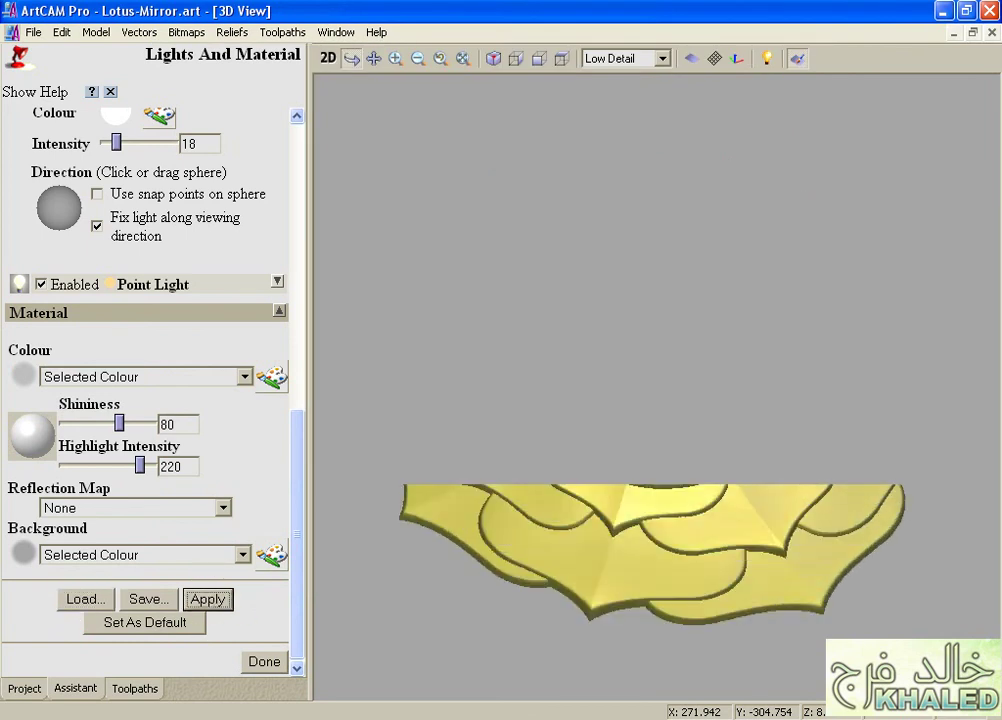
- Set the material colour to 2D View, apply it, and check the relief from above
{"action": "left_click", "coordinate": [125, 377]}
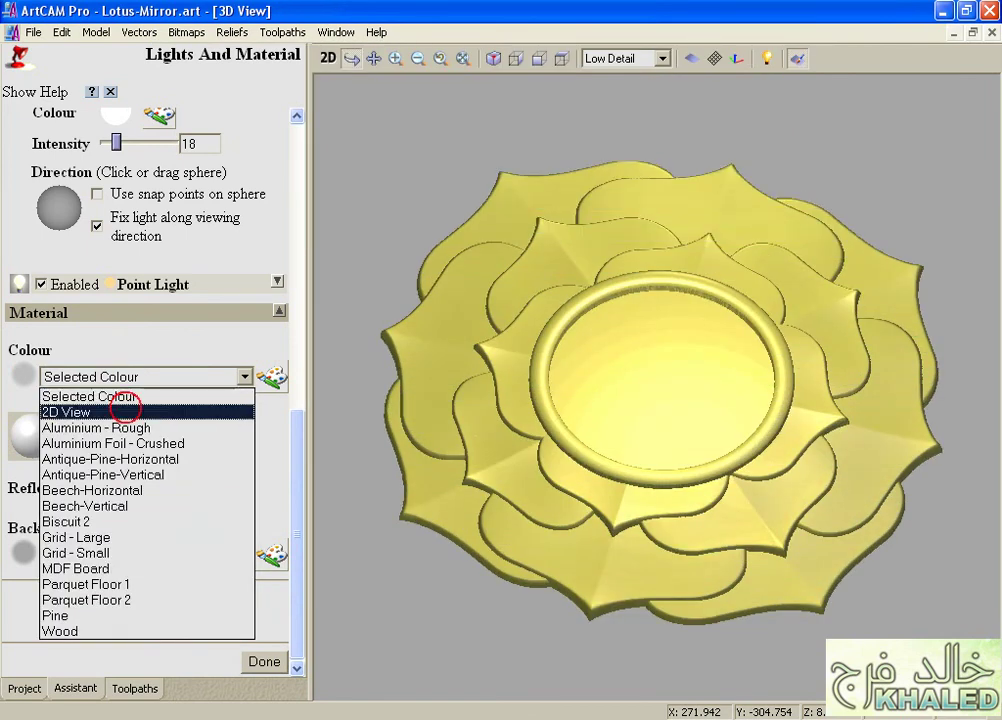
{"action": "left_click", "coordinate": [125, 411]}
{"action": "left_click", "coordinate": [208, 599]}
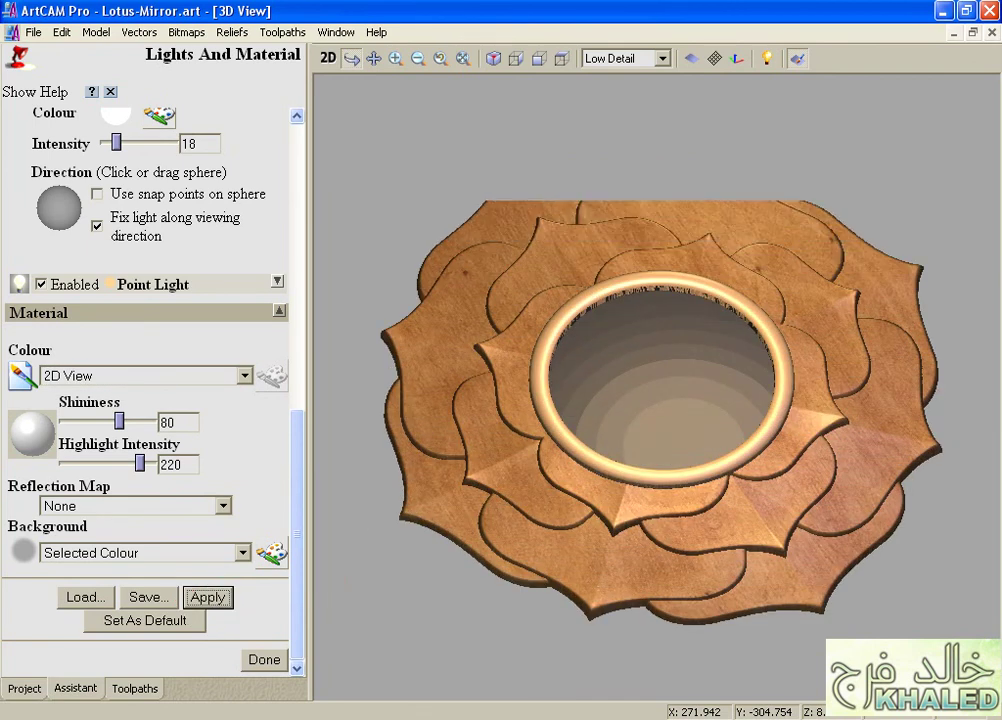
{"action": "left_click", "coordinate": [582, 122]}
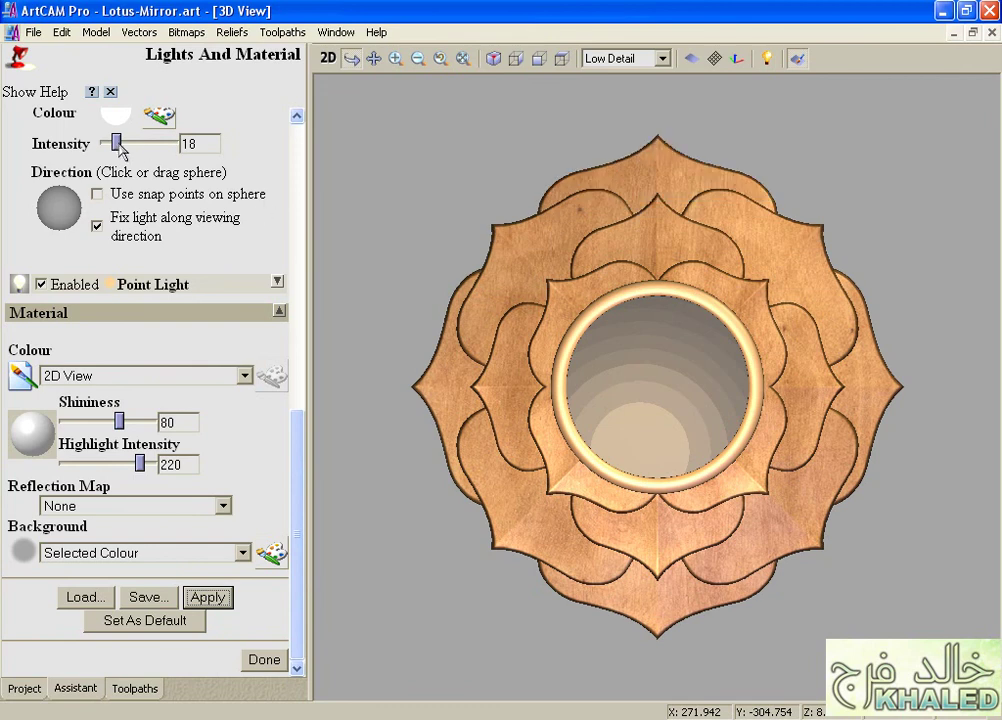
- Set the distant light's intensity to 6, apply it, and finish the Lights and Material settings
{"action": "left_click", "coordinate": [209, 599]}
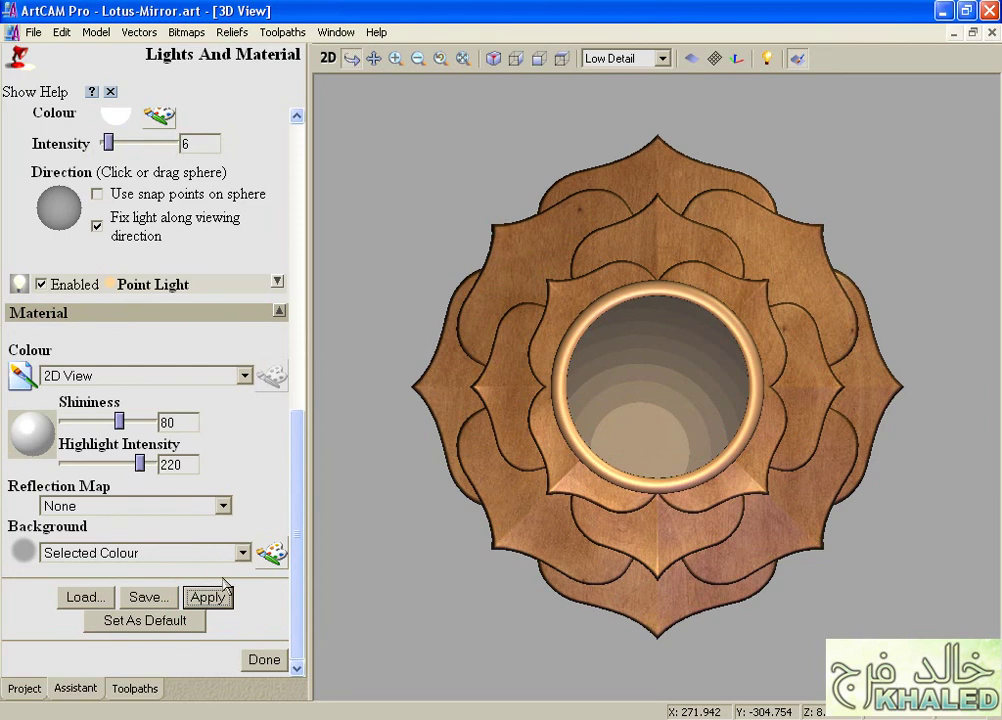
{"action": "left_click", "coordinate": [539, 400]}
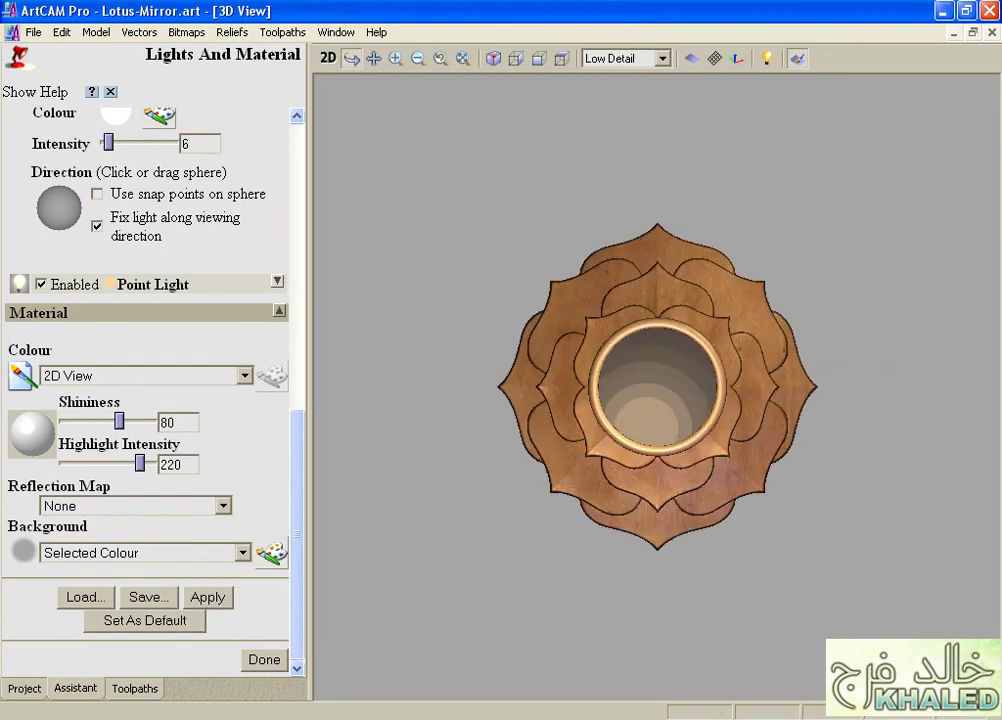
{"action": "left_click", "coordinate": [266, 661]}
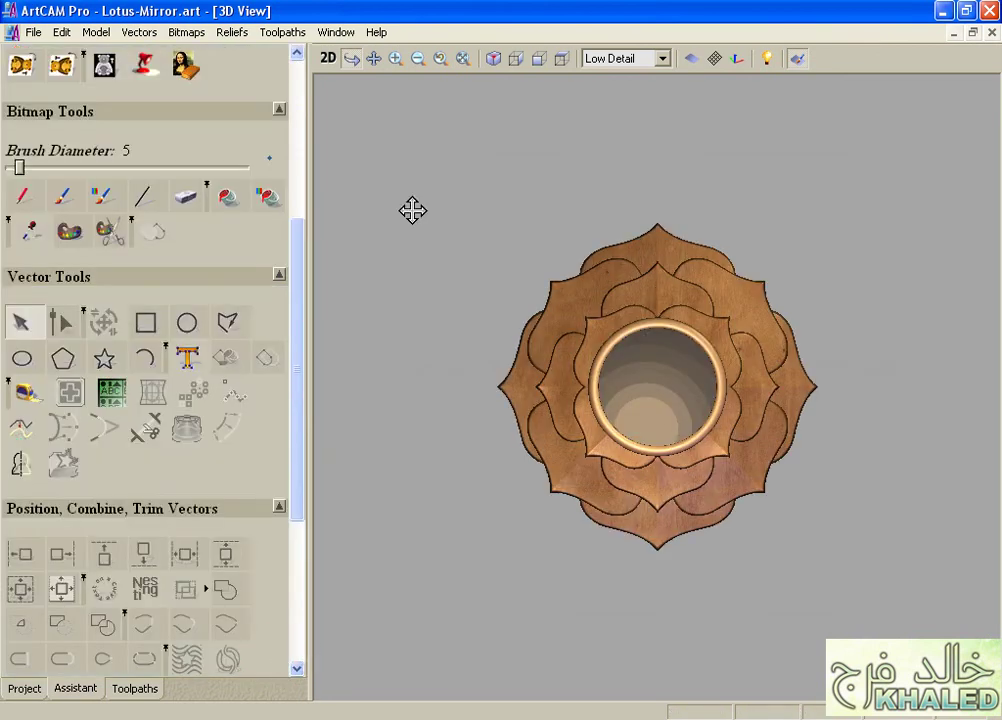
- In the 2D view, hide the assistant area and shrink the colour palette to a single row
{"action": "left_click", "coordinate": [328, 59]}
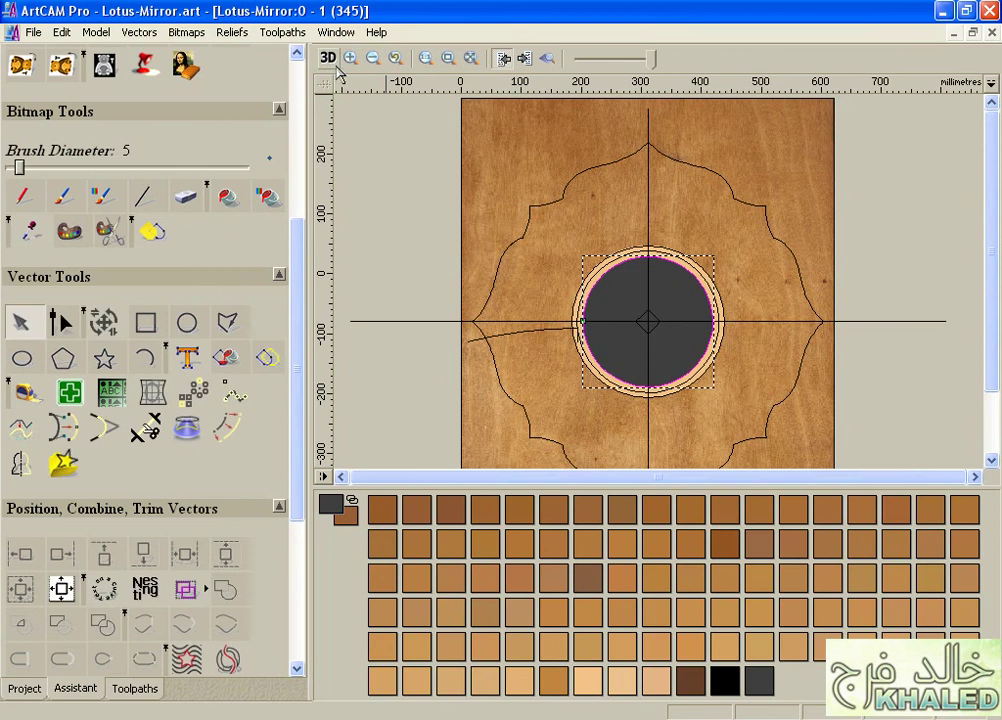
{"action": "left_click", "coordinate": [503, 60]}
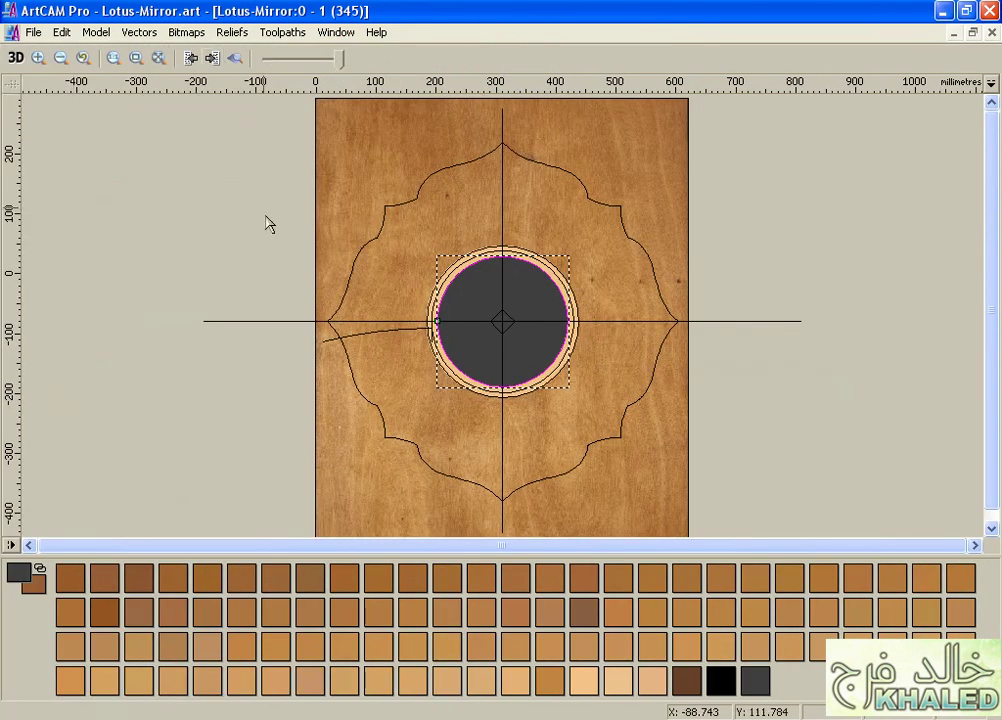
{"action": "left_click_drag", "start_coordinate": [301, 557], "coordinate": [293, 660]}
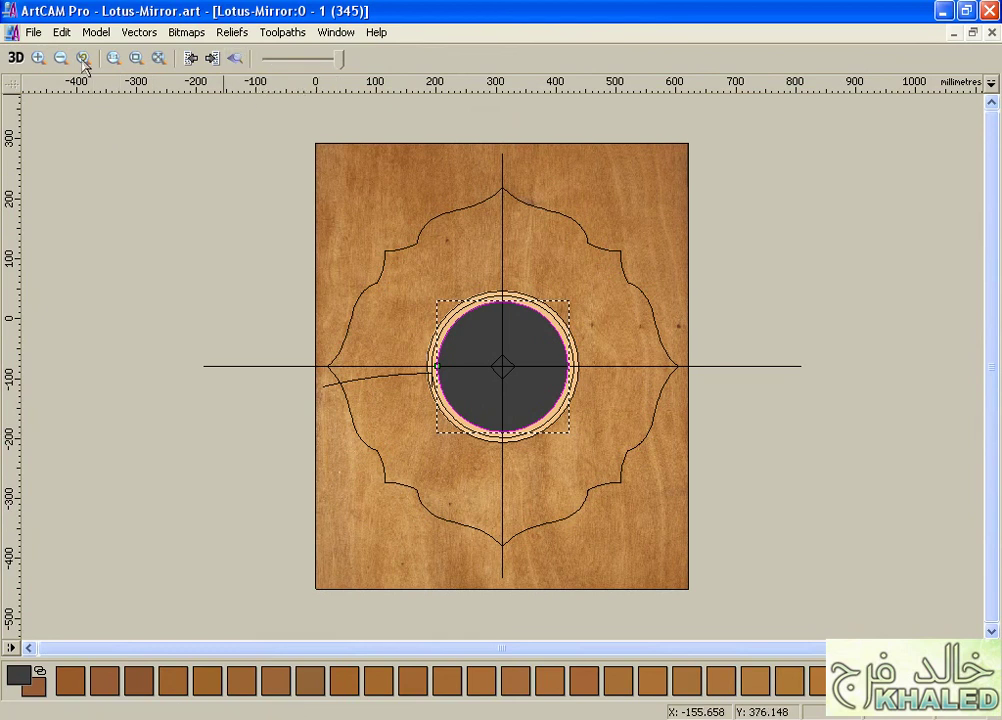
- Examine the enlarged wood-textured lotus relief in 3D from above, isometric, front and tilted angles
{"action": "left_click", "coordinate": [19, 60]}
{"action": "right_click_drag", "start_coordinate": [228, 253], "coordinate": [229, 216]}
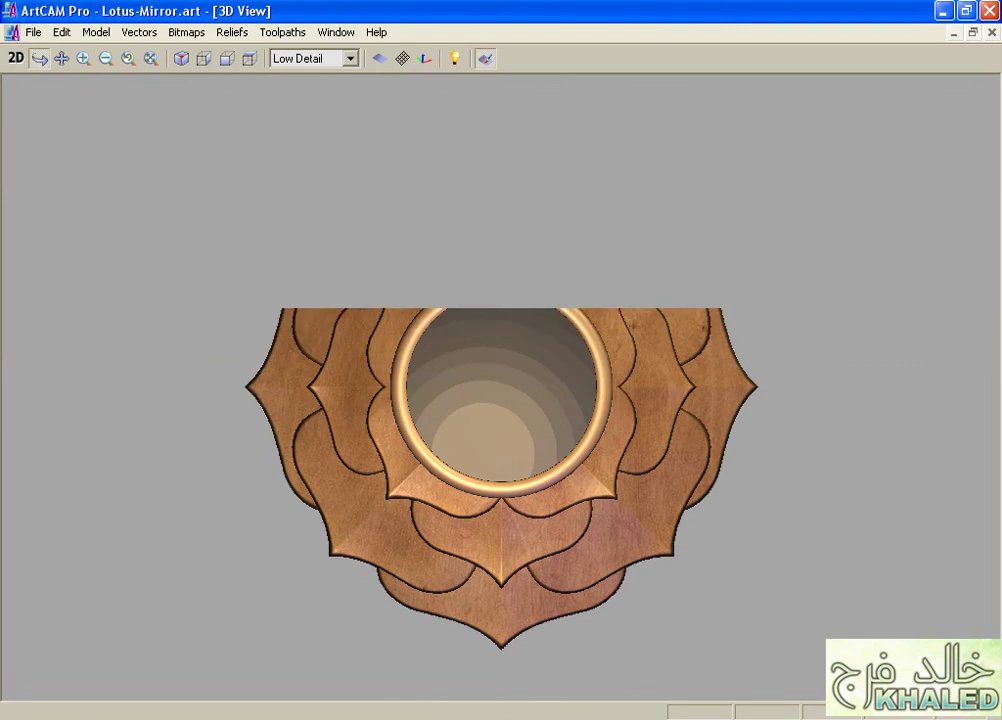
{"action": "left_click", "coordinate": [183, 58]}
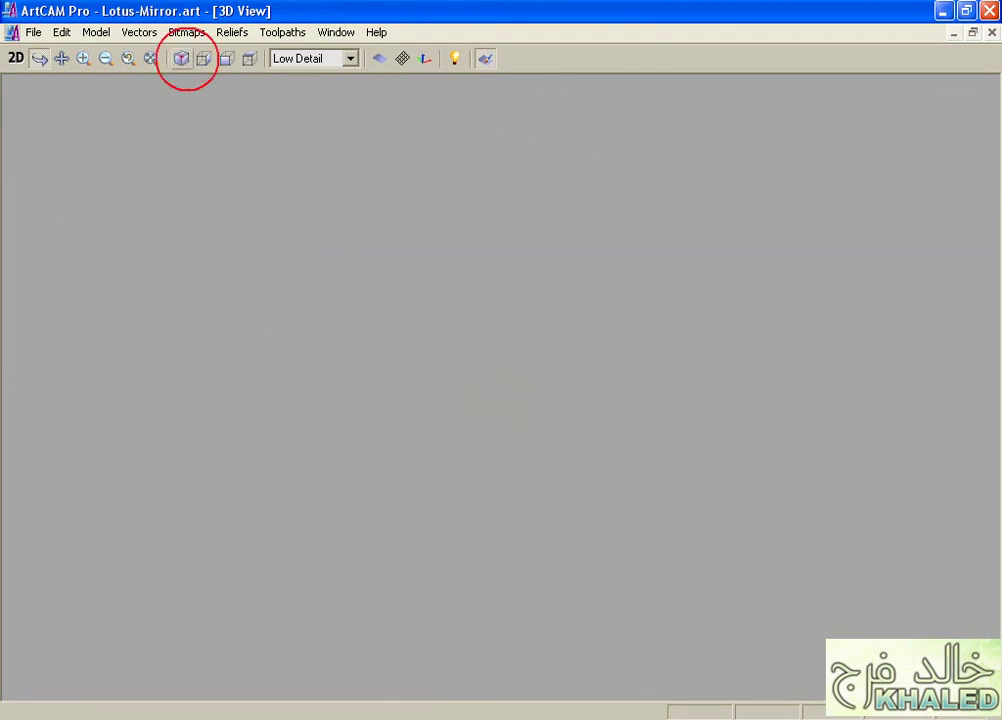
{"action": "right_click_drag", "start_coordinate": [58, 197], "coordinate": [58, 157]}
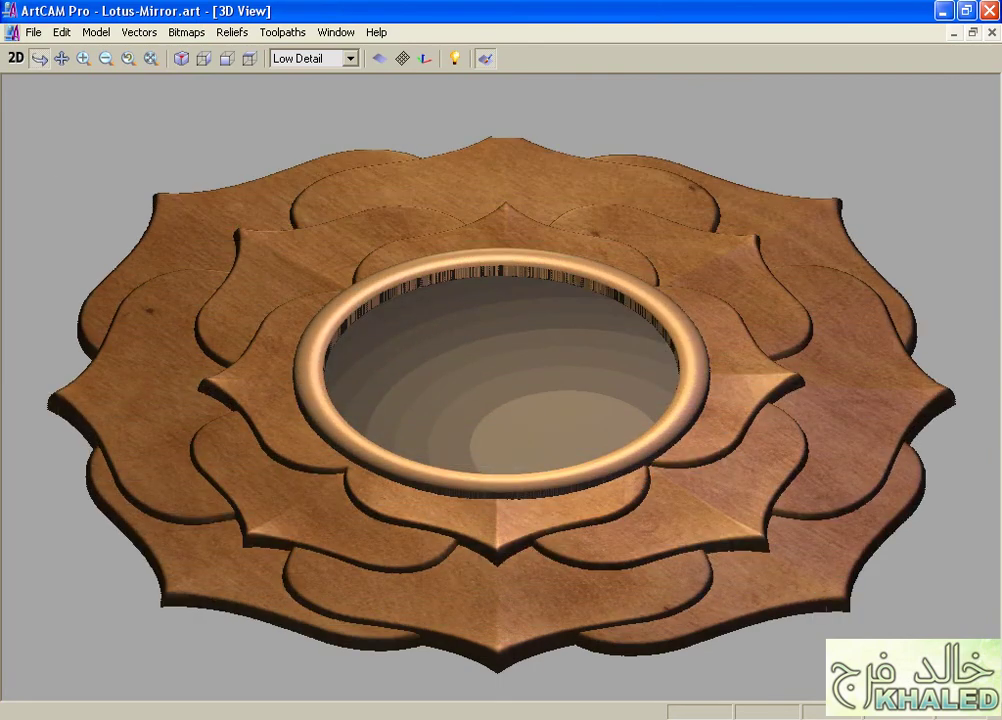
{"action": "left_click", "coordinate": [228, 60]}
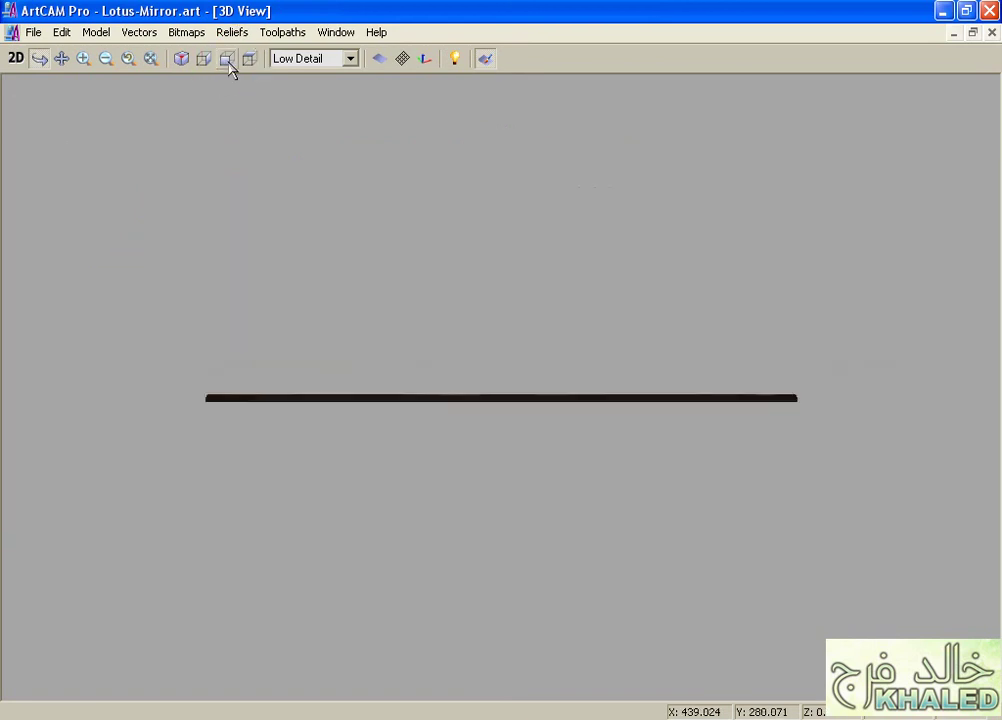
{"action": "left_click_drag", "start_coordinate": [462, 440], "coordinate": [250, 568]}
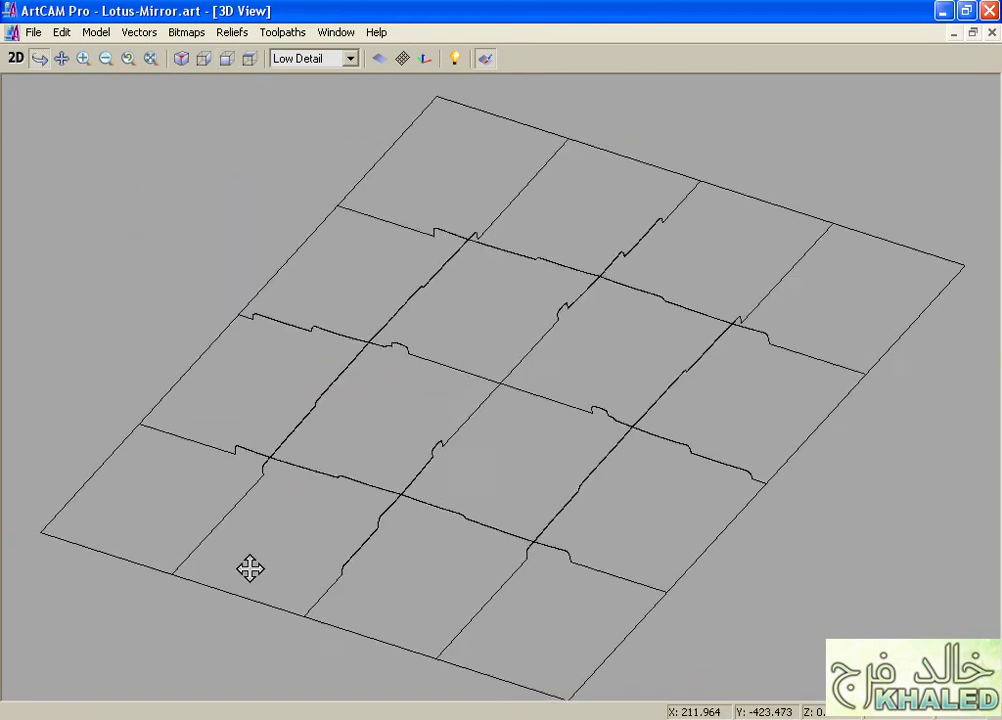
{"action": "left_click_drag", "start_coordinate": [834, 410], "coordinate": [869, 434]}
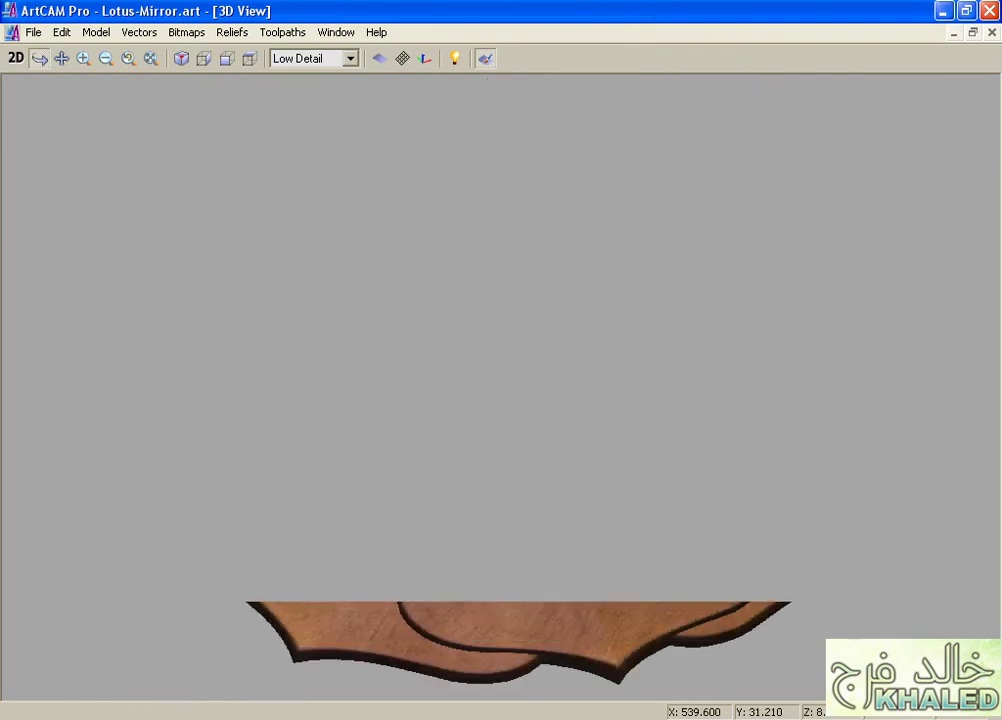